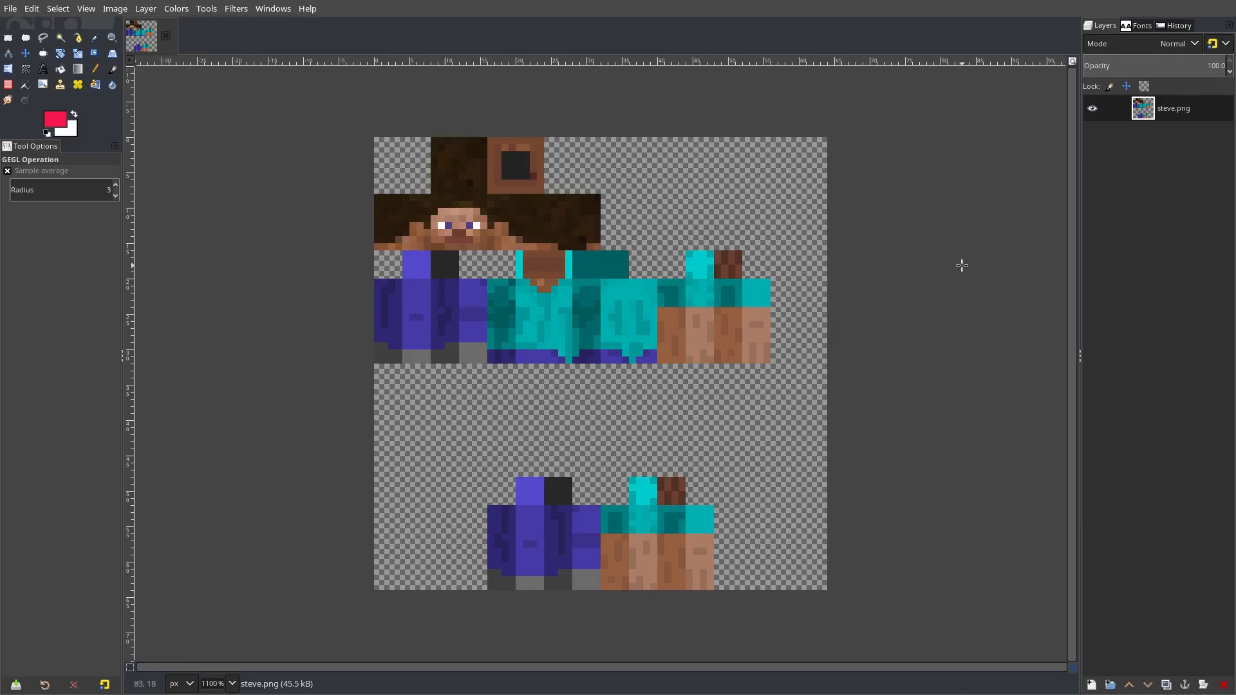
Take the Pencil tool and set its brush size to 1 px.
click(715, 498)
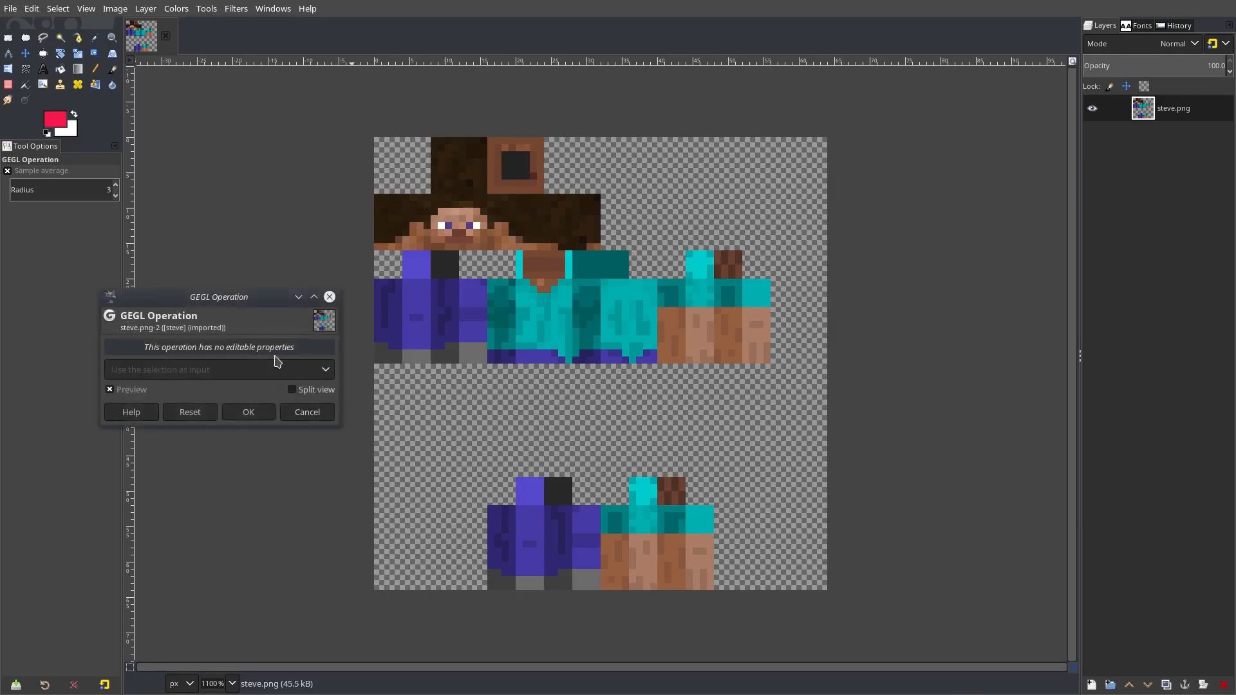
click(330, 297)
click(95, 69)
click(477, 450)
key(ctrl+z)
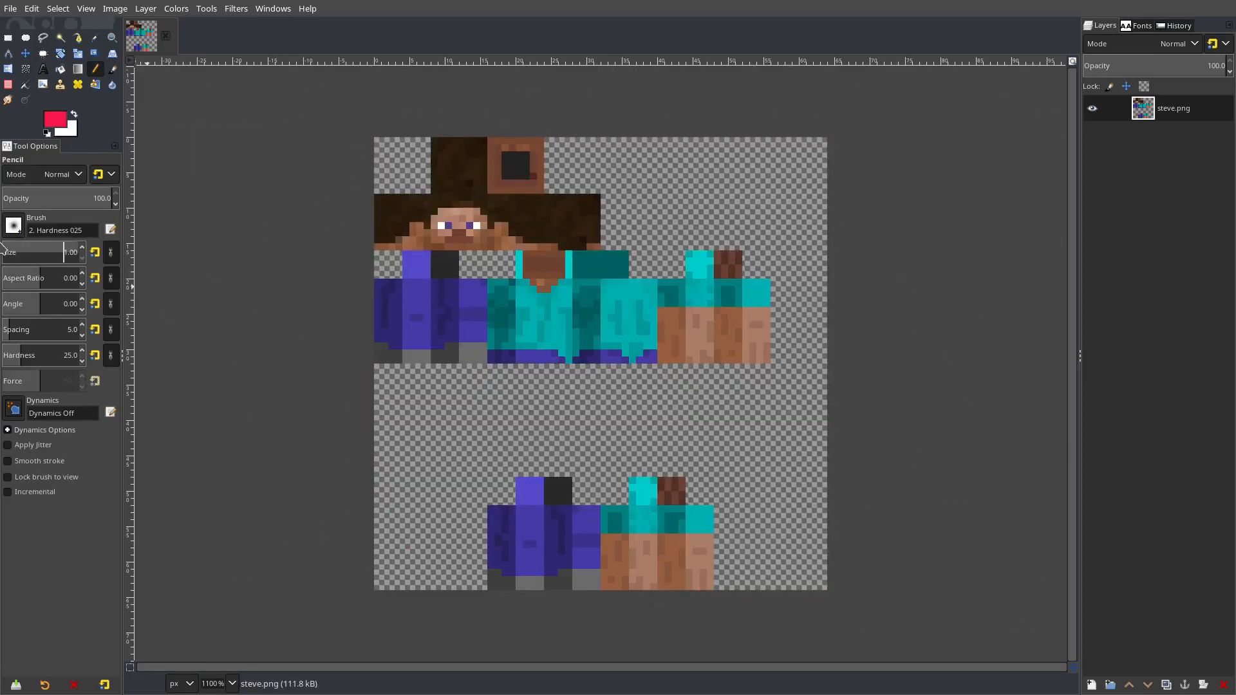
key(Return)
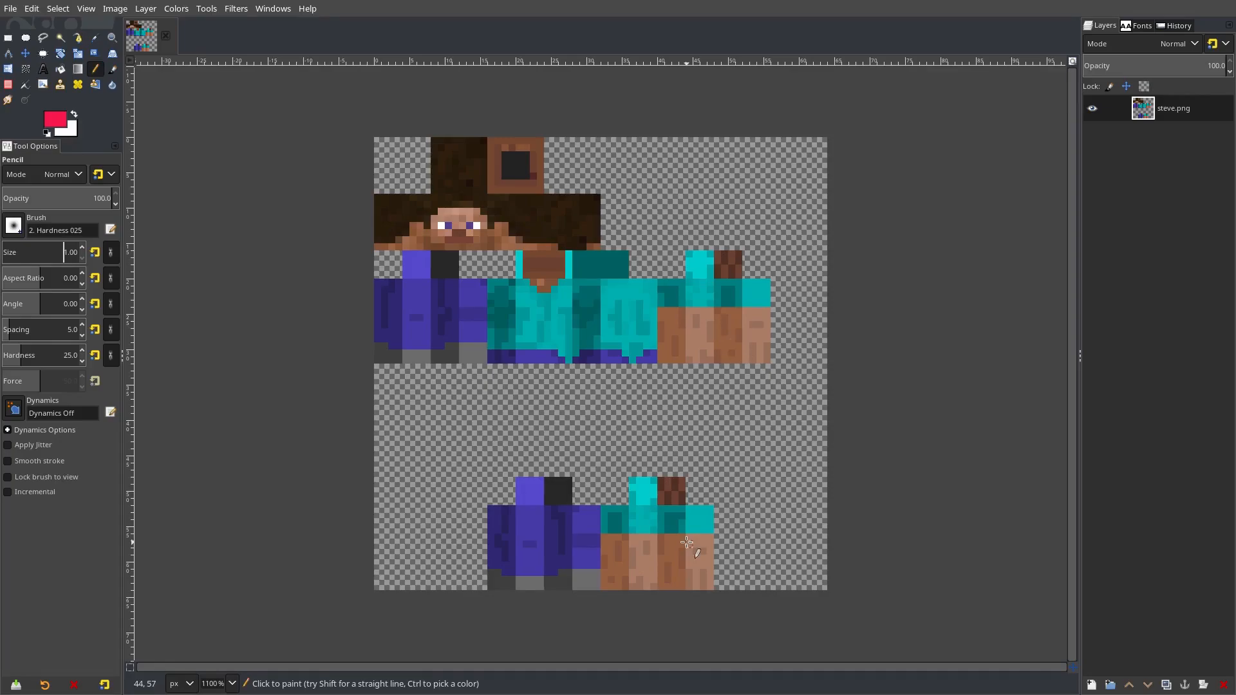
mouse_move(818, 416)
mouse_down()
mouse_move(573, 658)
mouse_move(499, 469)
mouse_move(647, 450)
mouse_move(740, 512)
mouse_move(716, 549)
mouse_move(564, 471)
mouse_move(714, 446)
mouse_move(669, 617)
mouse_move(713, 512)
mouse_move(538, 685)
mouse_move(408, 640)
mouse_up()
key(ctrl+z)
key(ctrl+z)
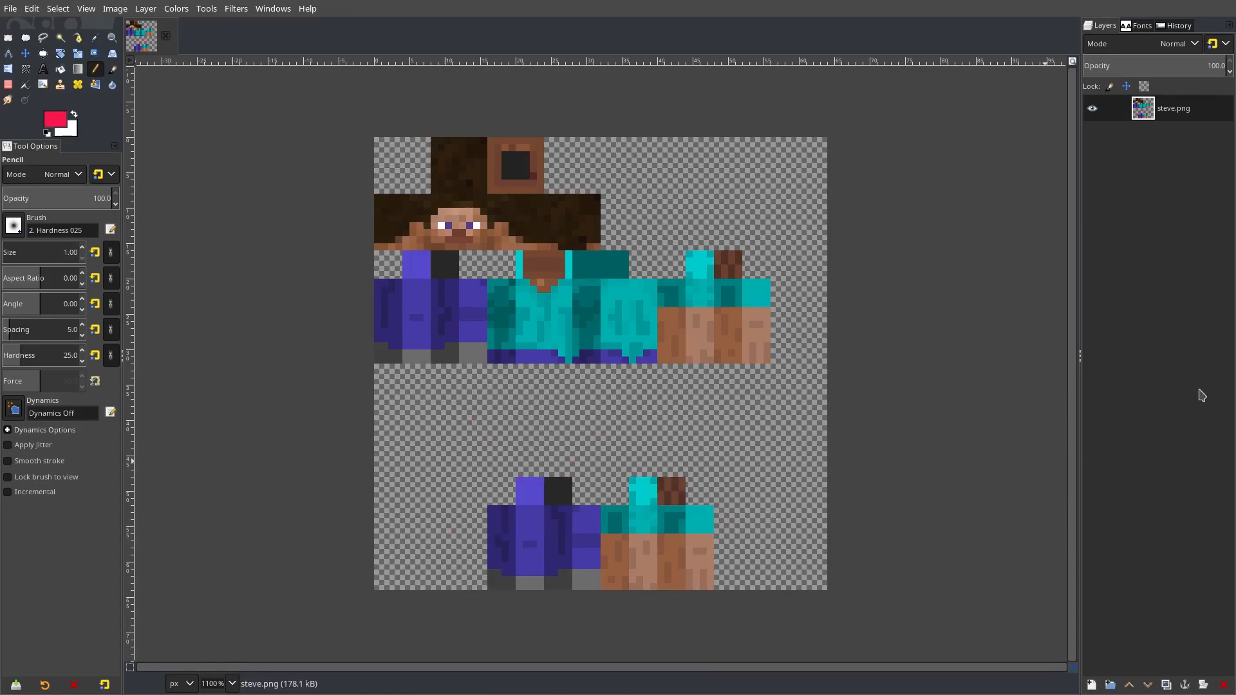
Add a new transparent layer above the steve.png layer.
click(1093, 687)
click(1139, 651)
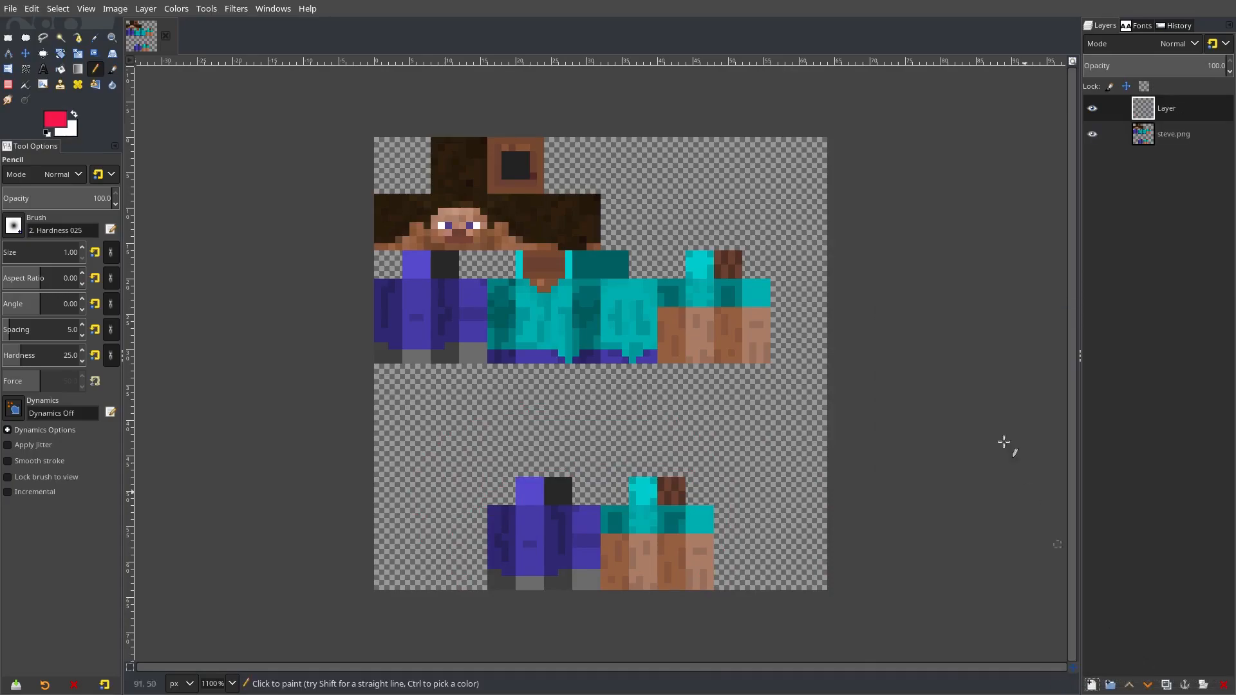
click(54, 120)
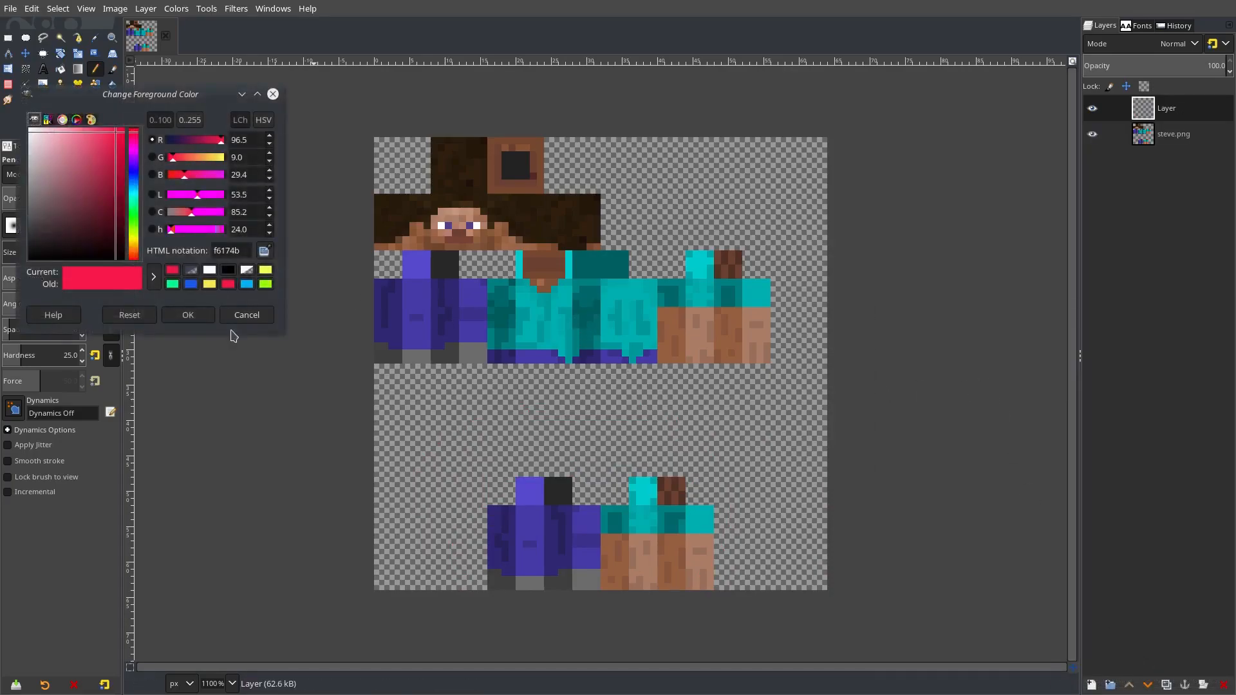
click(248, 318)
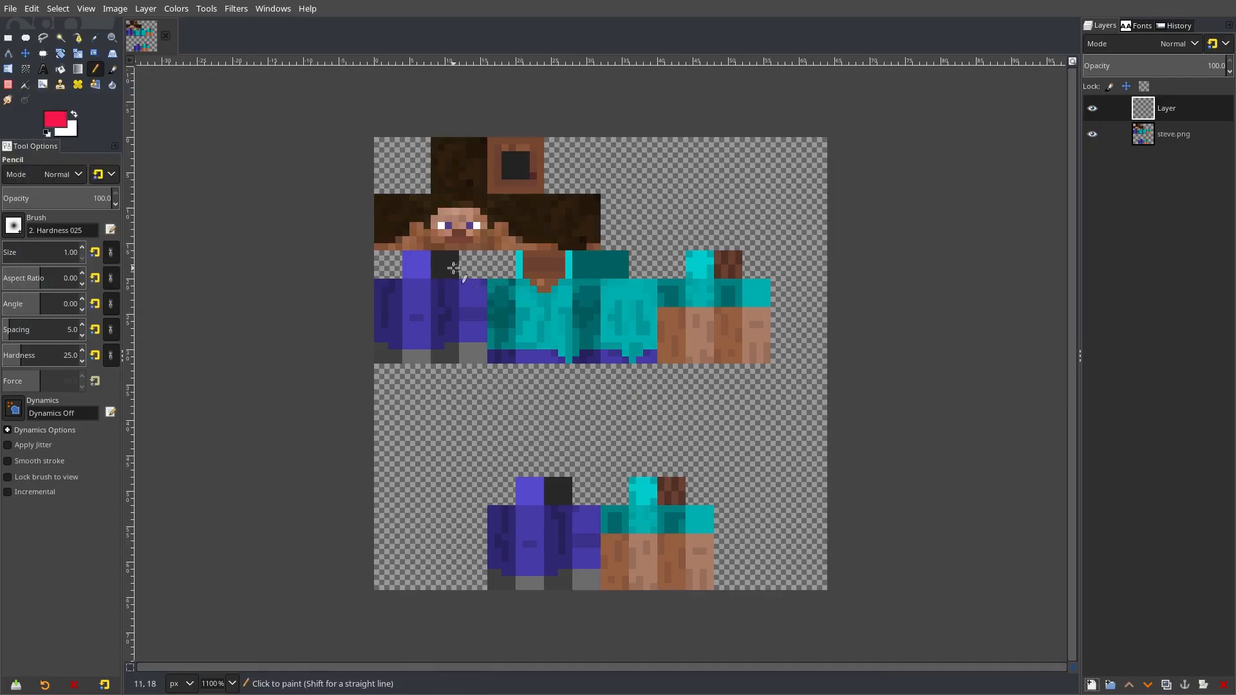
Select the front and back faces of the torso together with two 8 × 12 px rectangular selections.
scroll(473, 277, up, 2)
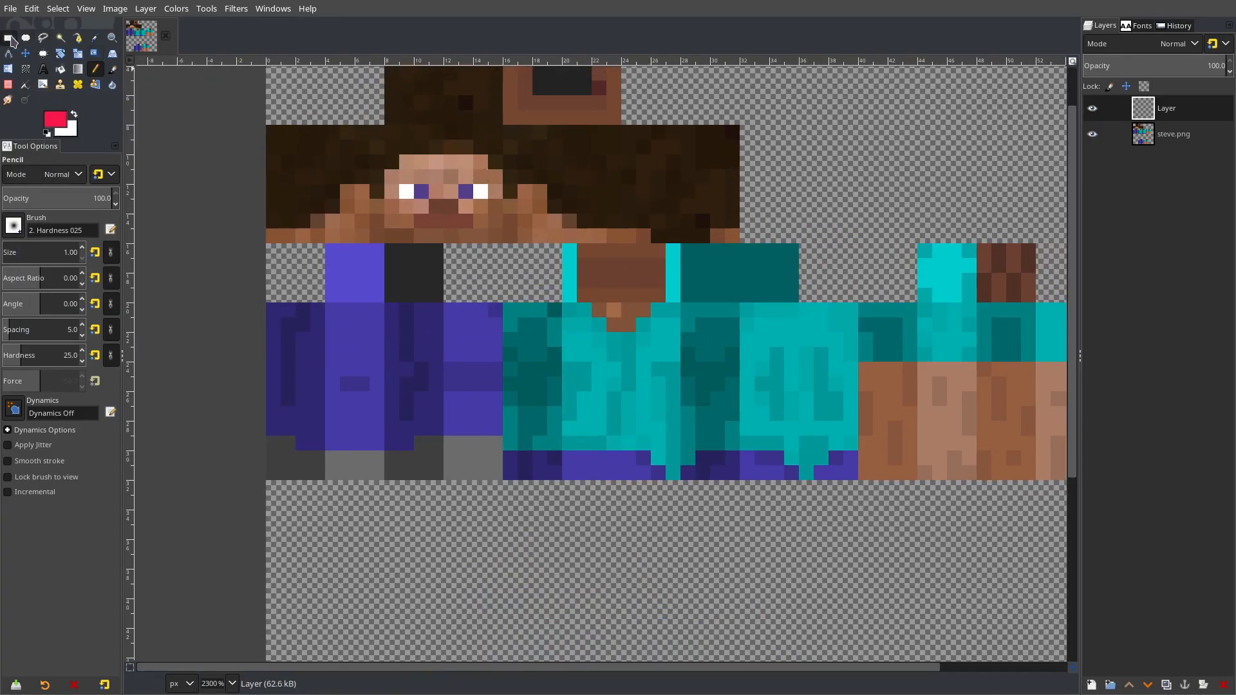
click(8, 38)
scroll(575, 369, up, 1)
drag(559, 277, 718, 520)
scroll(541, 472, right, 5)
scroll(541, 472, down, 1)
drag(559, 227, 727, 475)
scroll(574, 359, left, 6)
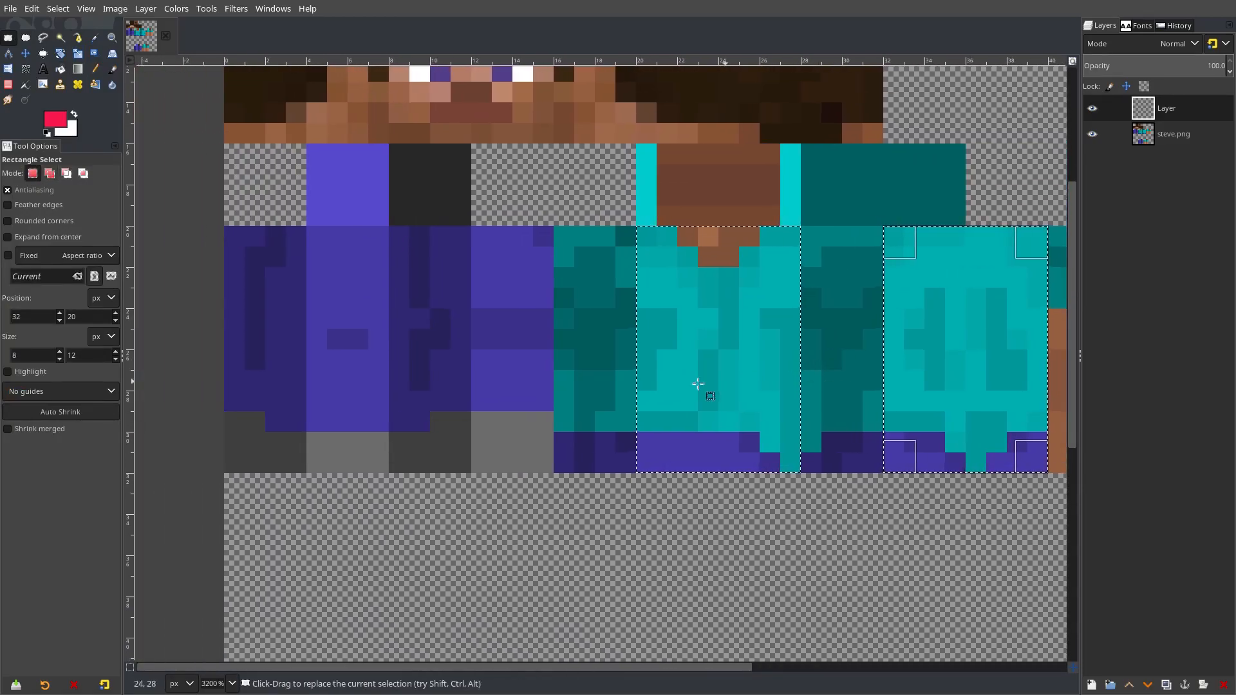
scroll(469, 326, right, 5)
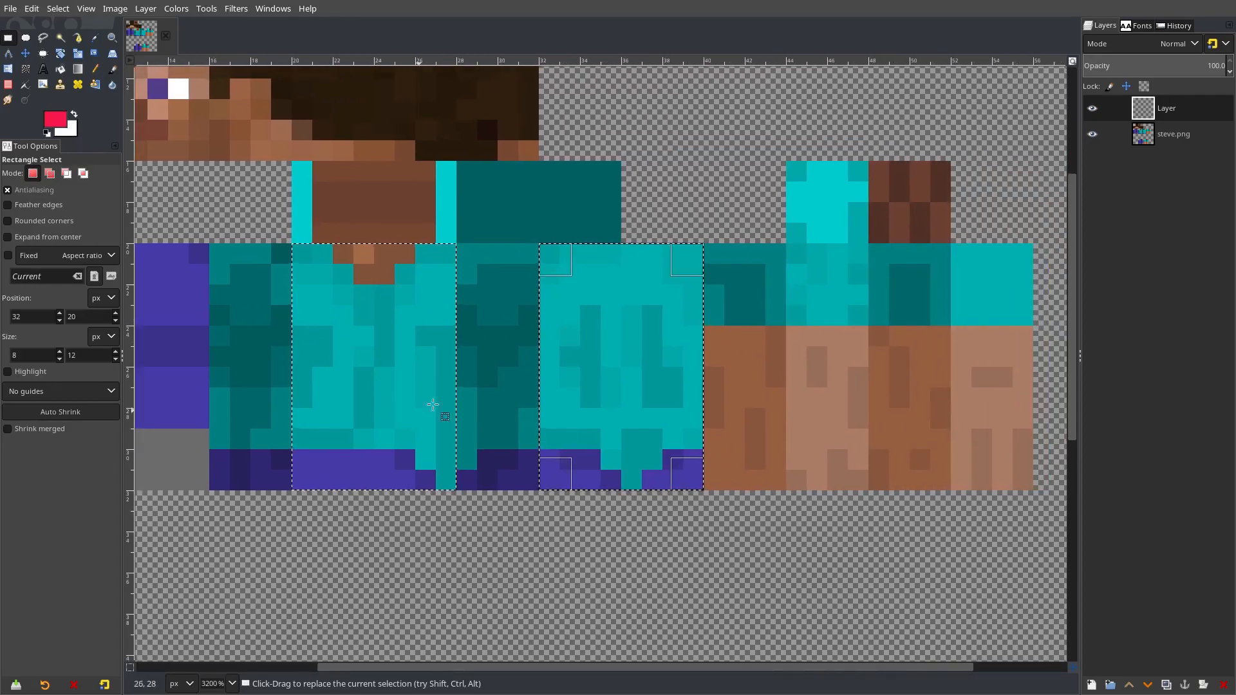
scroll(513, 381, left, 2)
scroll(490, 348, down, 2)
scroll(483, 342, left, 2)
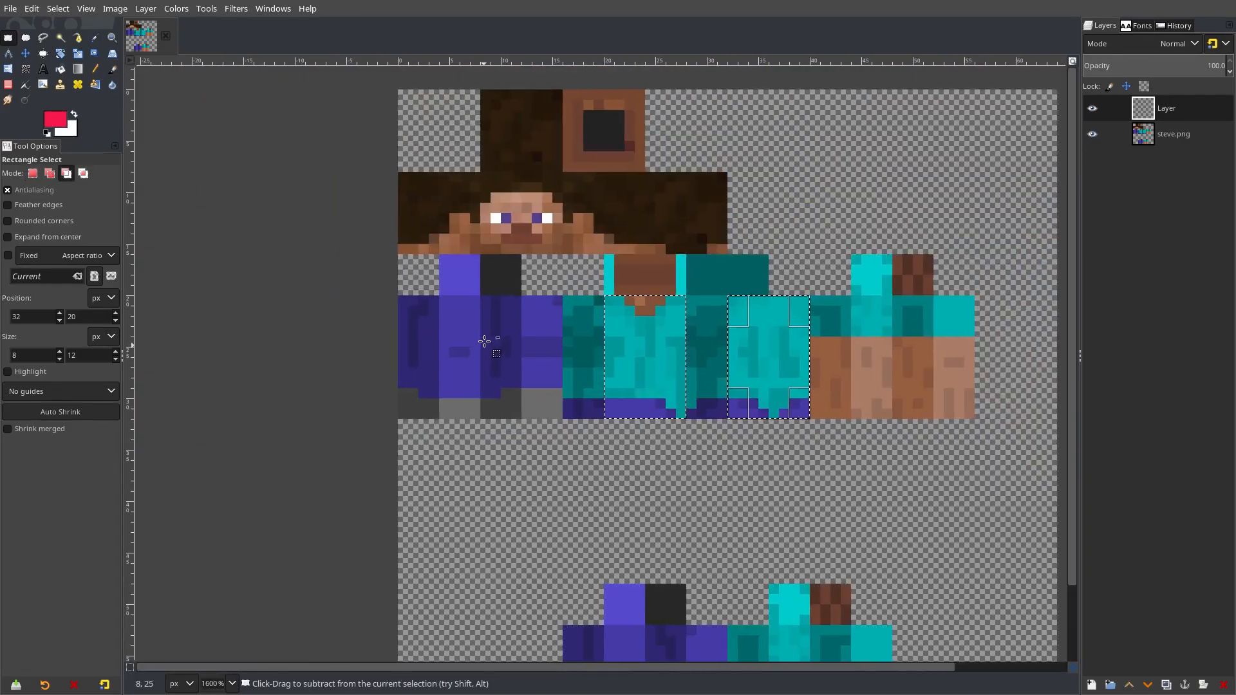
Outline both side faces of the torso and the four upper leg faces with 4 × 12 px rectangular selections.
scroll(485, 339, up, 2)
drag(642, 253, 723, 498)
drag(889, 253, 970, 498)
drag(396, 254, 475, 499)
drag(567, 258, 638, 496)
drag(311, 259, 390, 499)
drag(475, 258, 558, 498)
Make rectangular selections over part of the upper arm texture and across the lower leg and arm textures.
scroll(747, 447, down, 3)
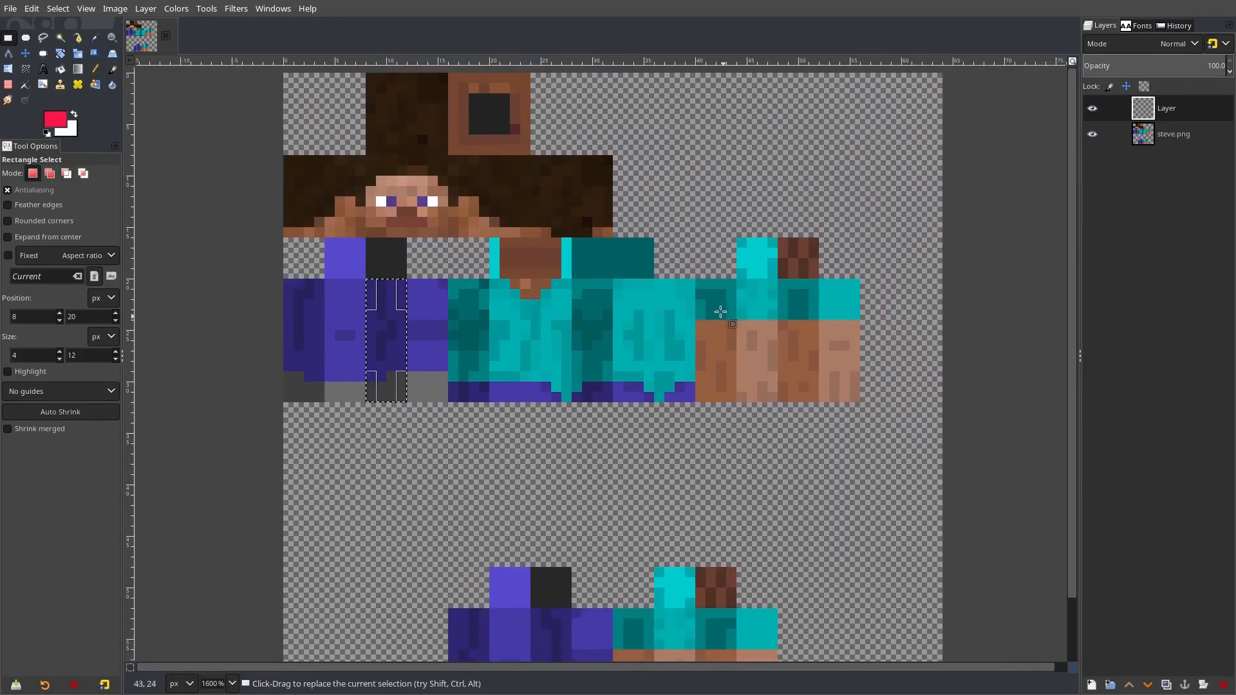
drag(840, 331, 860, 382)
scroll(515, 477, down, 5)
drag(515, 477, 772, 539)
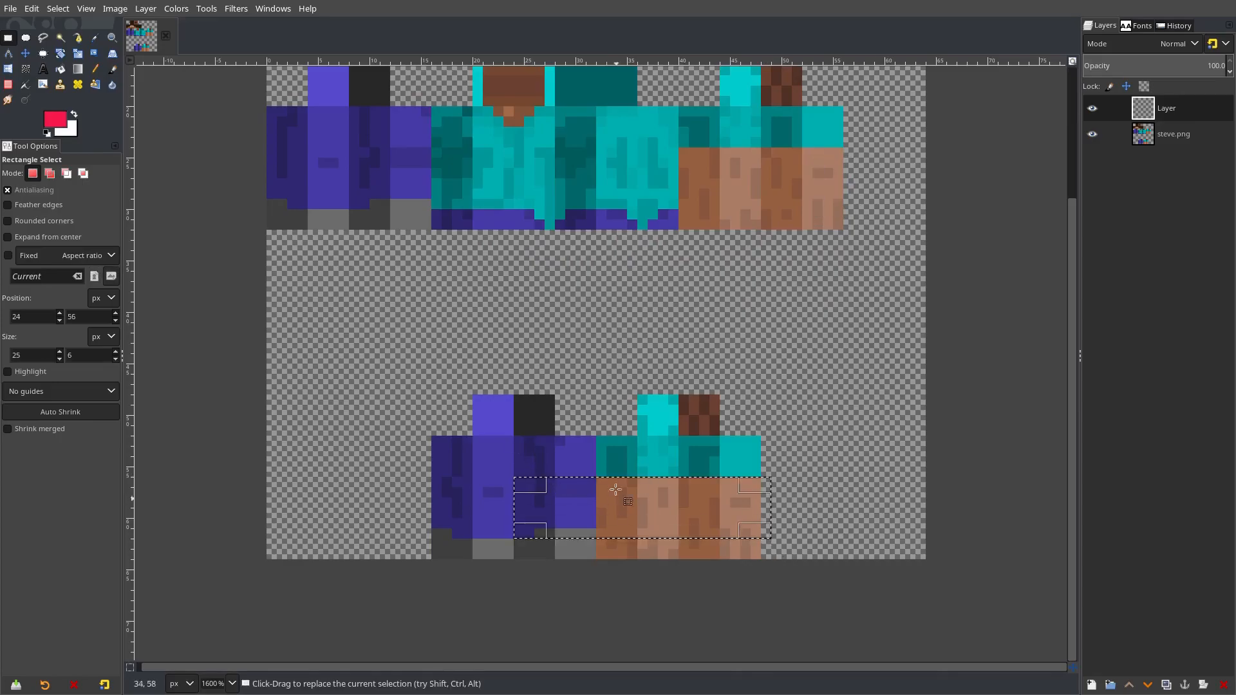
Select the 8 × 8 px front face of the head, starting at position 8, 8.
scroll(660, 404, up, 8)
scroll(660, 404, left, 4)
scroll(660, 404, up, 3)
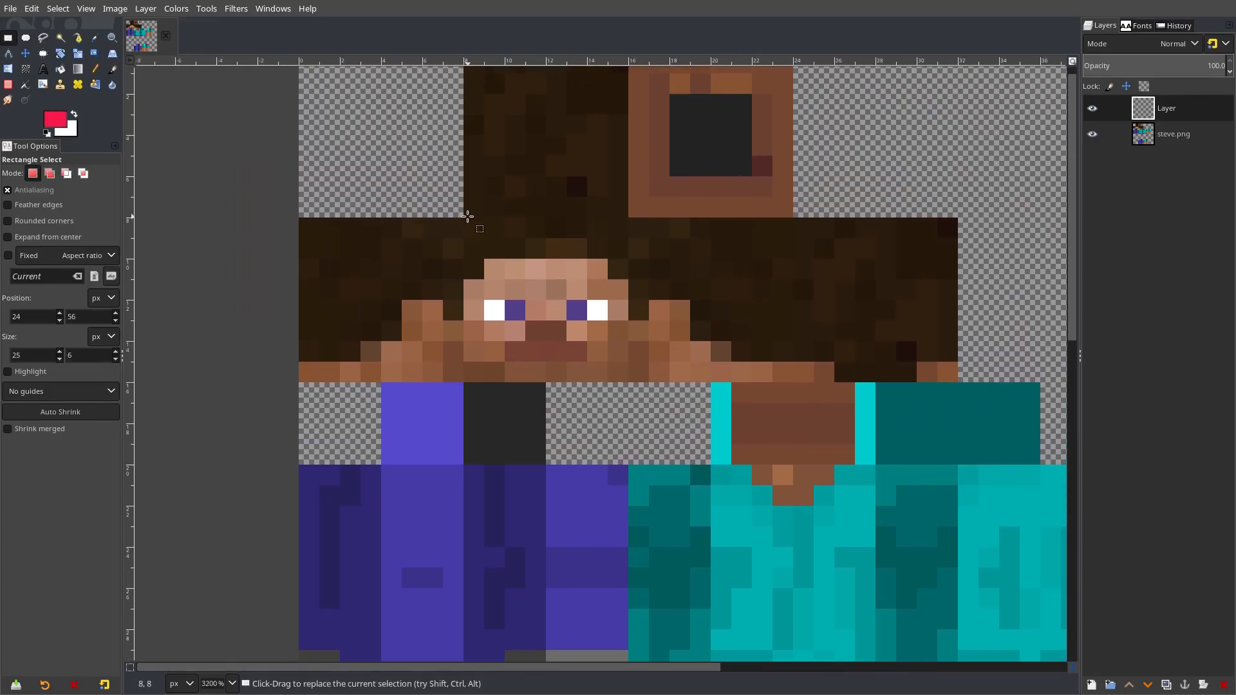
drag(468, 217, 628, 382)
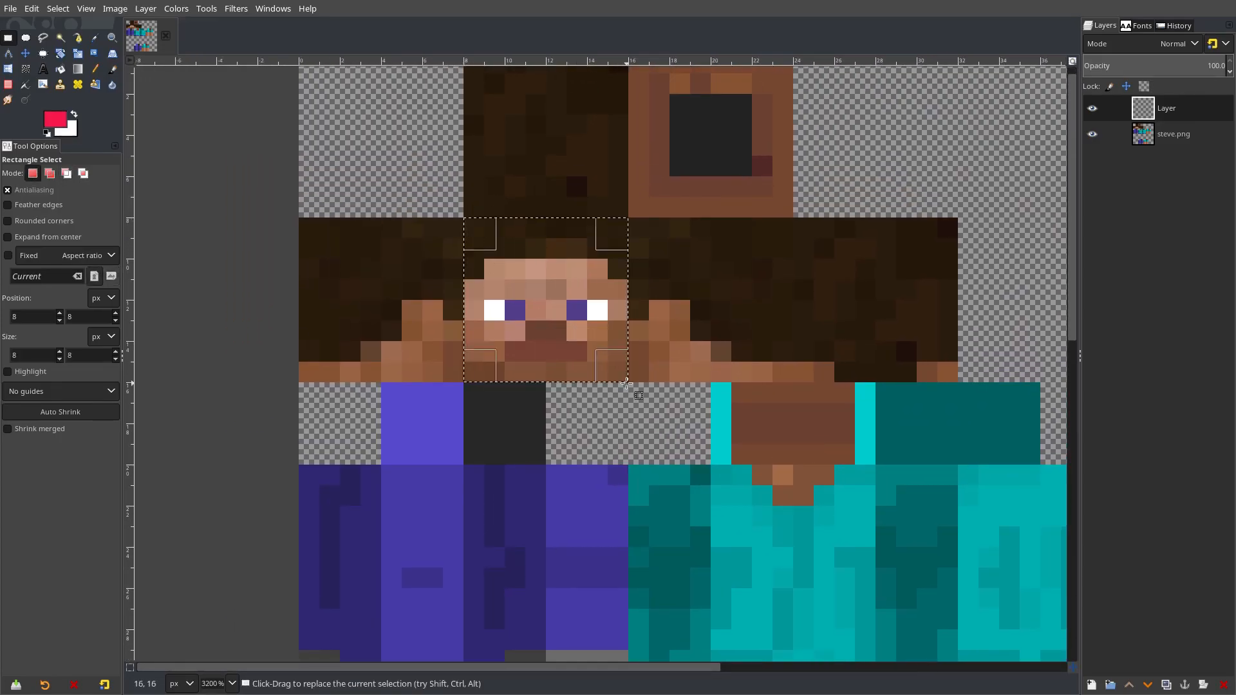
scroll(528, 328, up, 2)
Set the foreground to a light tan skin colour and paint the whole selected face with the Pencil.
click(55, 124)
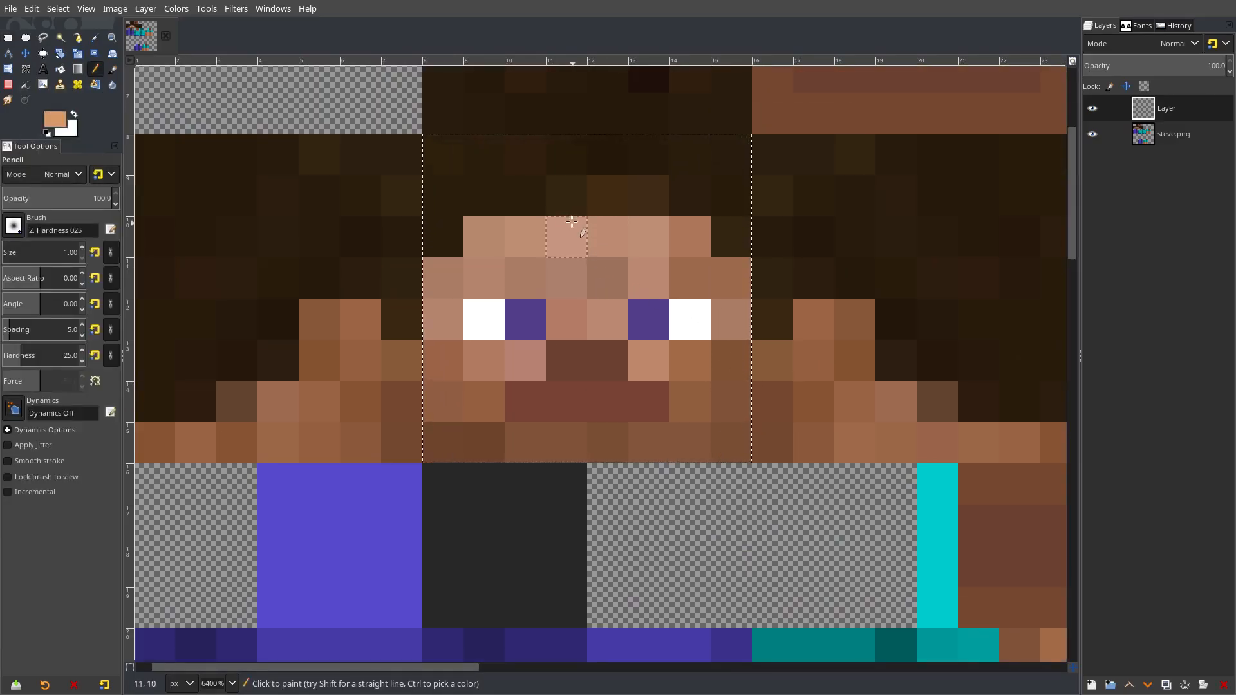
mouse_move(447, 157)
mouse_down()
mouse_move(443, 445)
mouse_move(731, 444)
mouse_move(741, 178)
mouse_move(470, 167)
mouse_move(496, 226)
mouse_move(470, 278)
mouse_up()
mouse_move(690, 320)
mouse_down()
mouse_move(614, 374)
mouse_move(702, 402)
mouse_up()
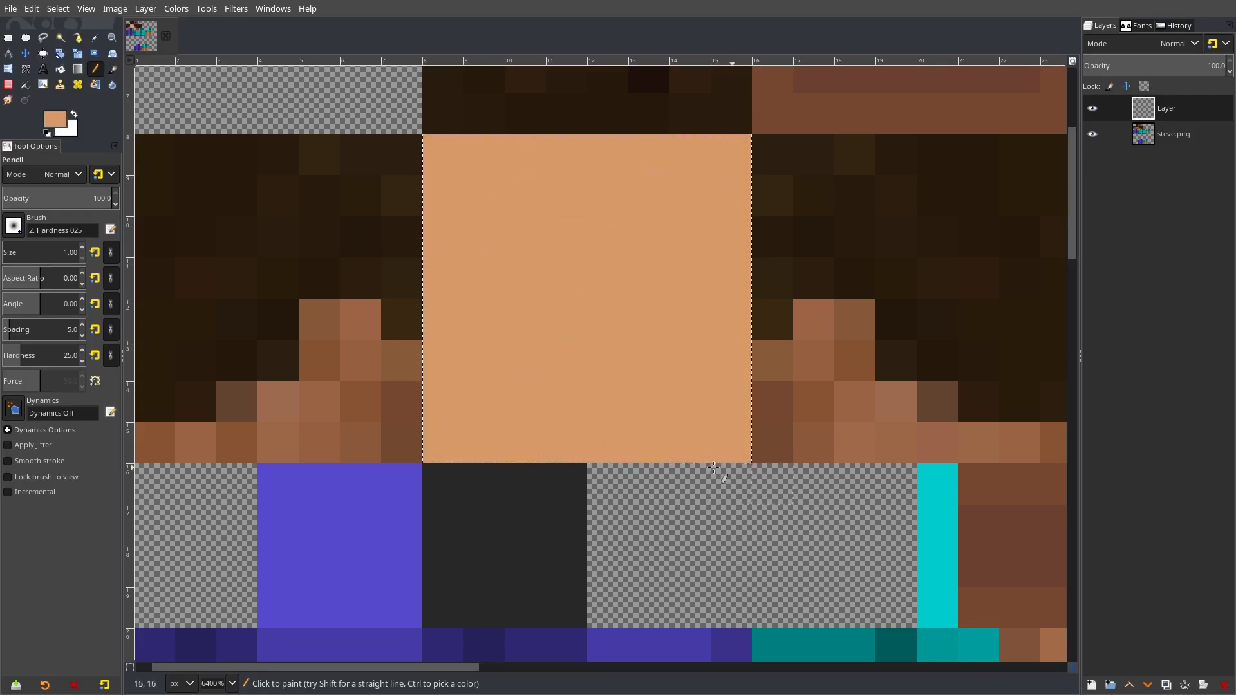
Switch the foreground to white and paint two 1 × 2 px eye whites, one pixel in from each side of the face.
key(ctrl+t)
click(74, 116)
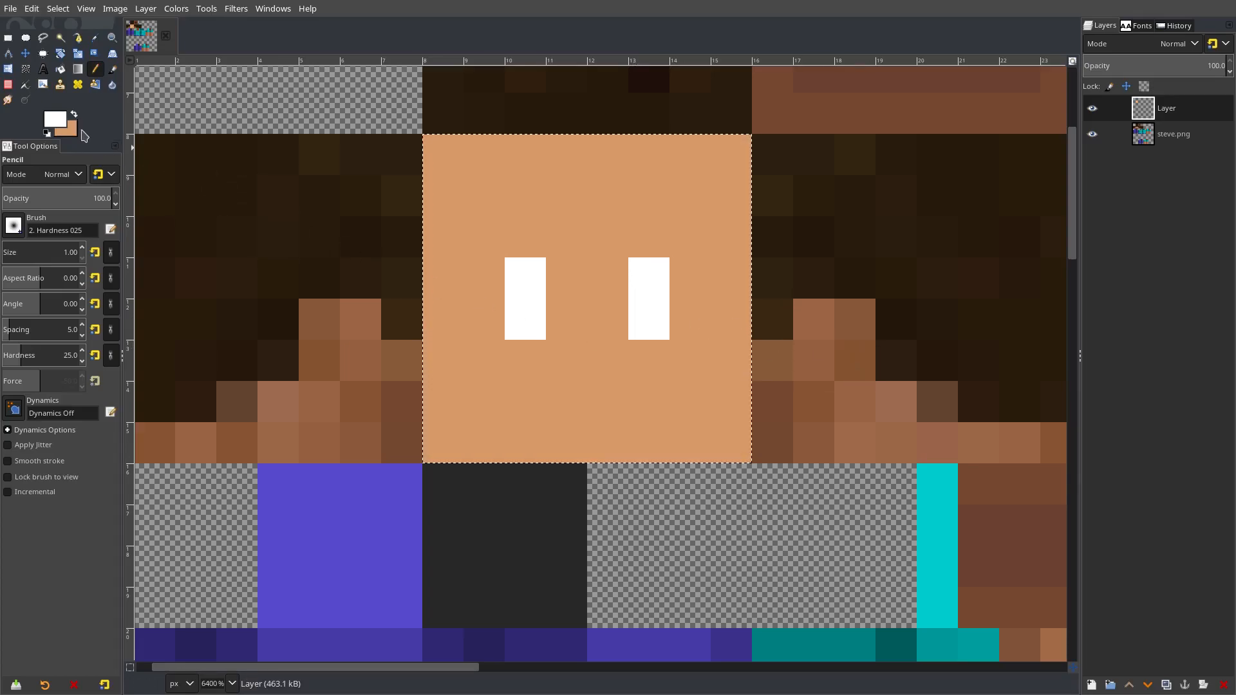
key(ctrl+z)
key(ctrl+z)
key(ctrl+z)
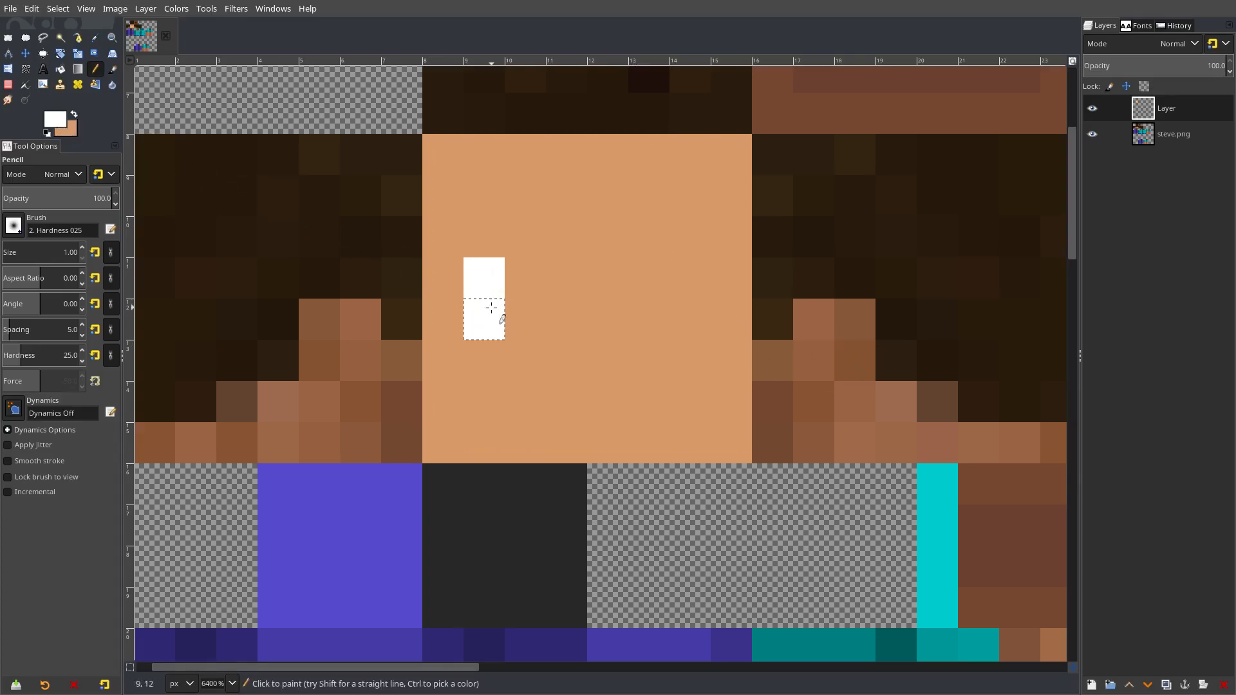
Set the foreground colour to f5355c and paint a 1 × 2 px iris on the inner side of each eye white.
click(54, 119)
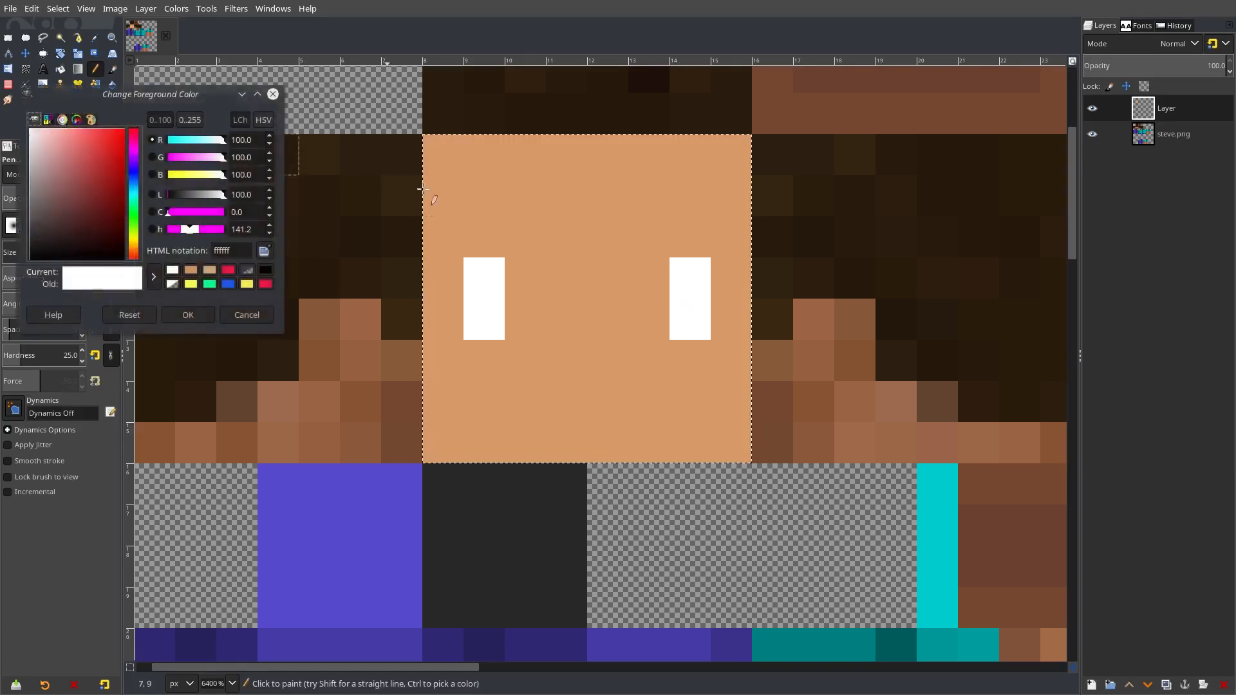
drag(137, 228, 104, 131)
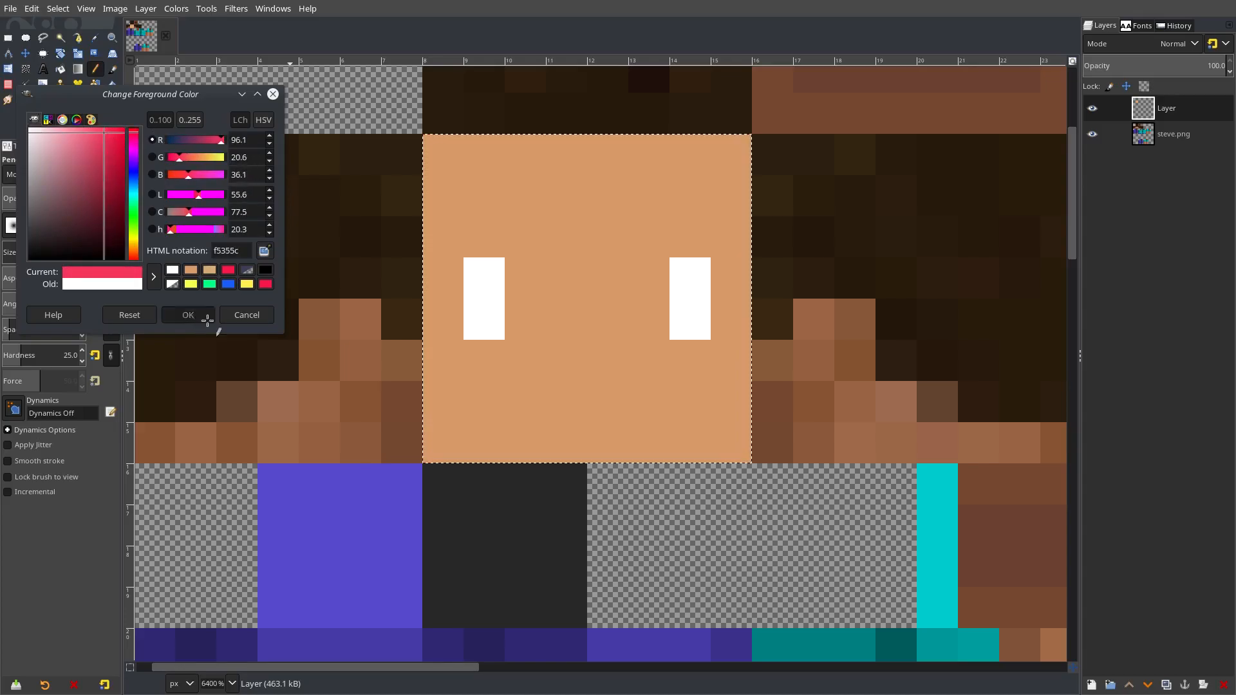
click(188, 315)
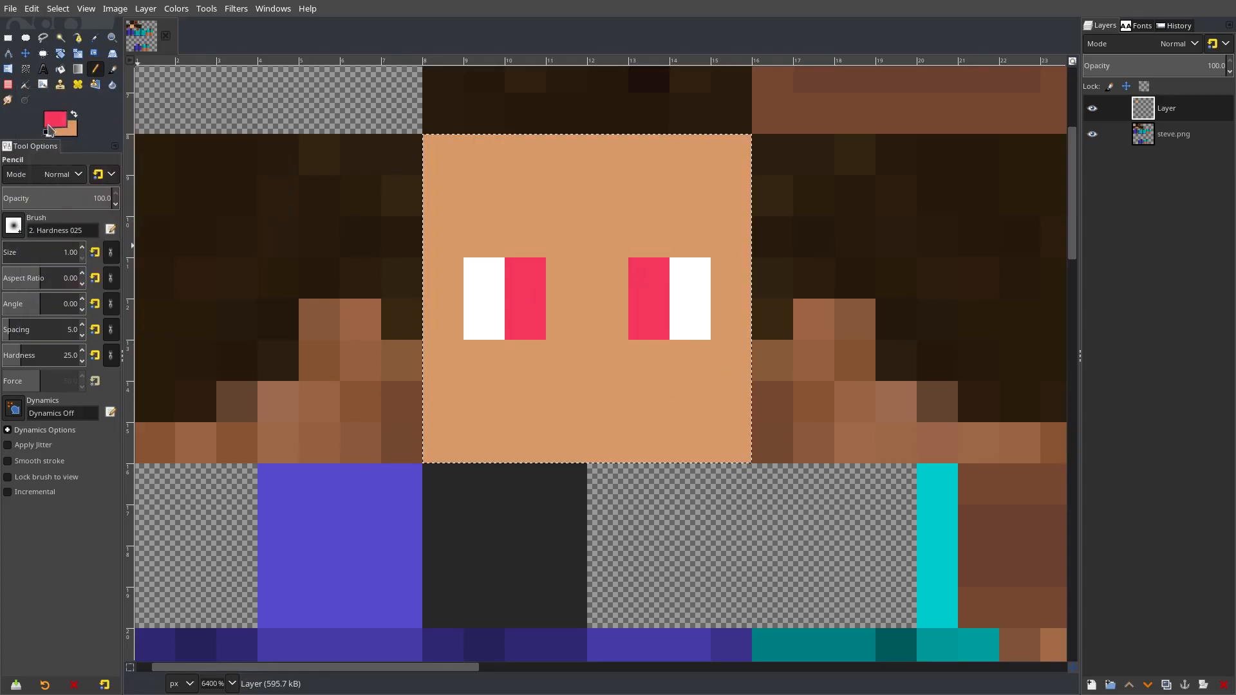
Choose a darker crimson foreground colour and paint the lower pixel of each iris with it.
click(48, 125)
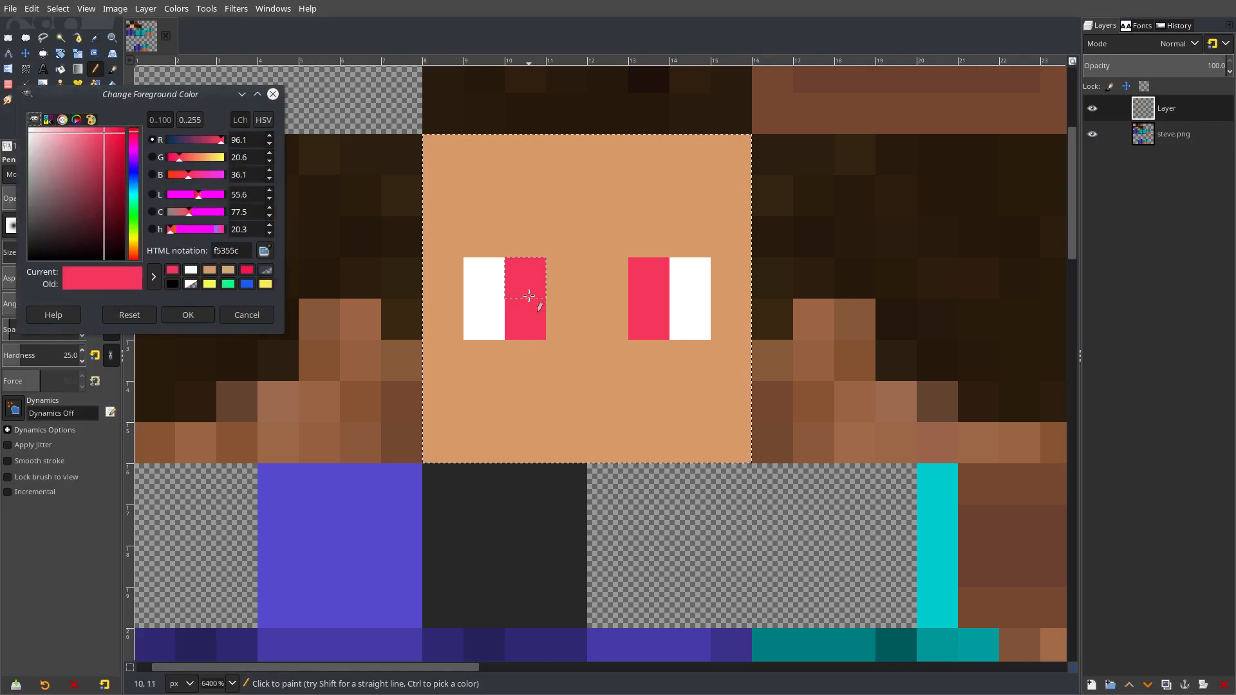
drag(108, 143, 108, 154)
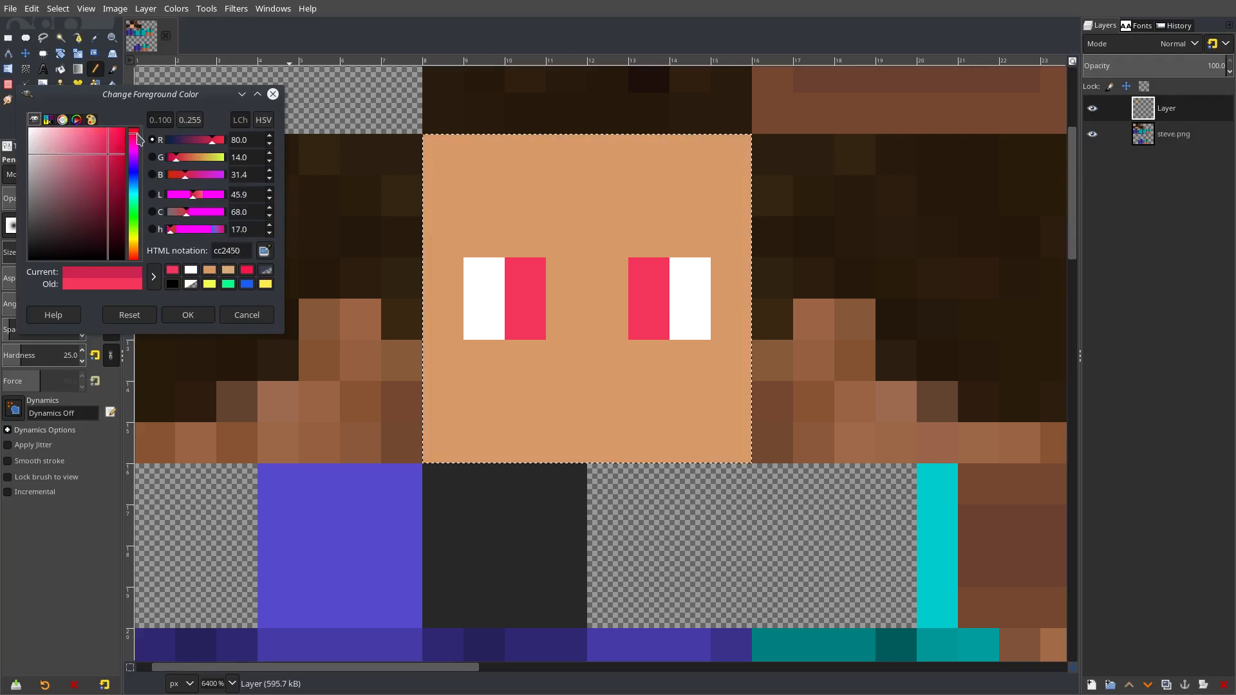
click(186, 313)
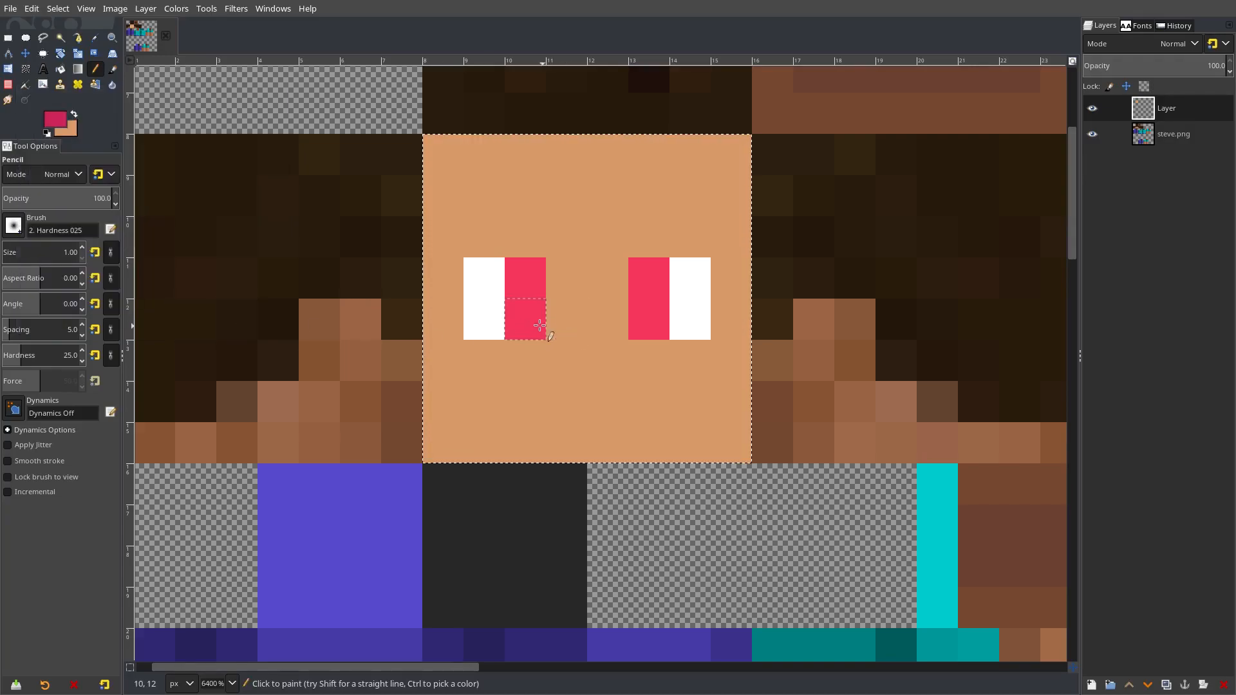
ctrl+scroll(794, 502, down, 5)
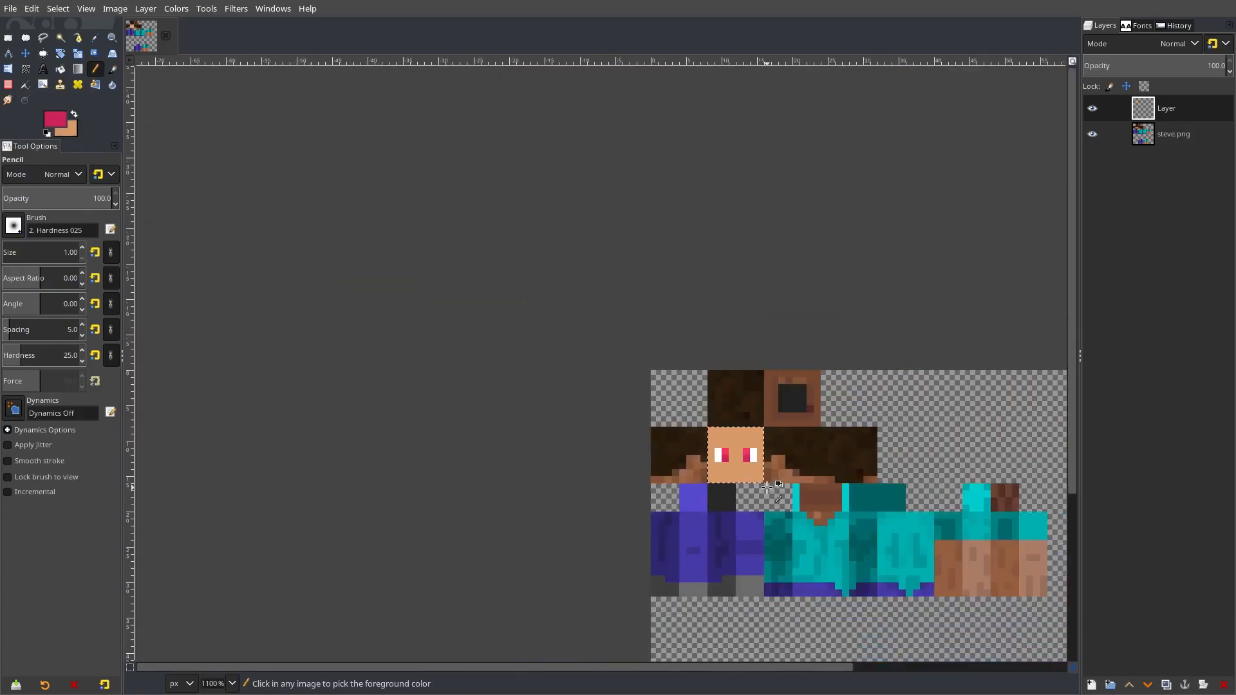
ctrl+scroll(768, 488, up, 5)
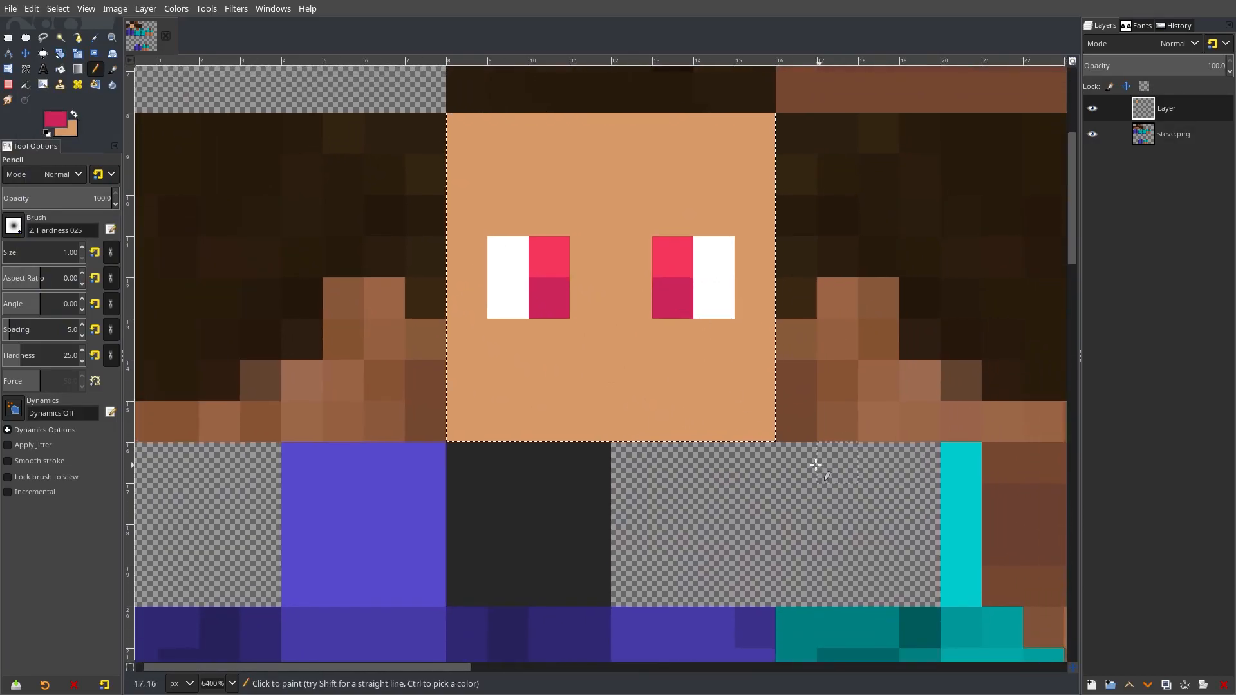
Choose a darker skin brown and paint a 2 px wide nose between and just below the eyes.
drag(818, 464, 794, 455)
key(p)
drag(604, 276, 589, 305)
key(n)
click(55, 119)
click(228, 269)
click(80, 166)
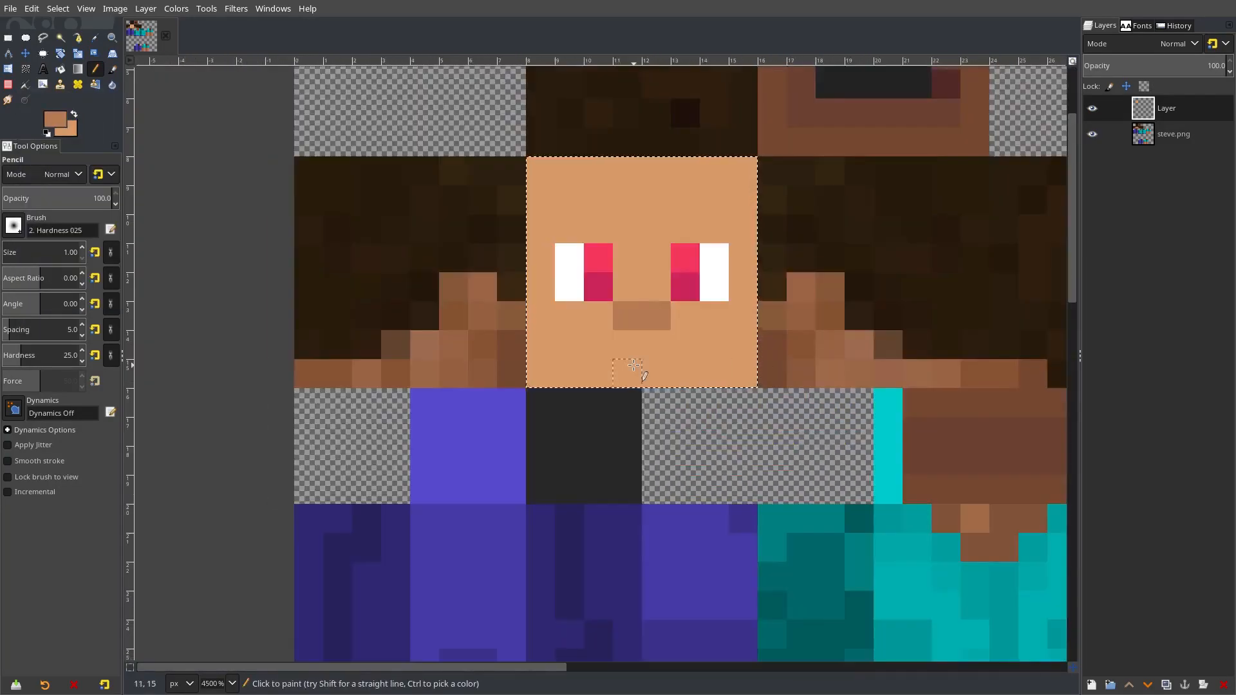
Try a brown pencil stroke for the mouth, and undo both it and the nose.
scroll(819, 341, down, 5)
scroll(816, 332, up, 6)
drag(670, 378, 644, 398)
key(ctrl+z)
scroll(643, 395, down, 3)
scroll(637, 400, up, 3)
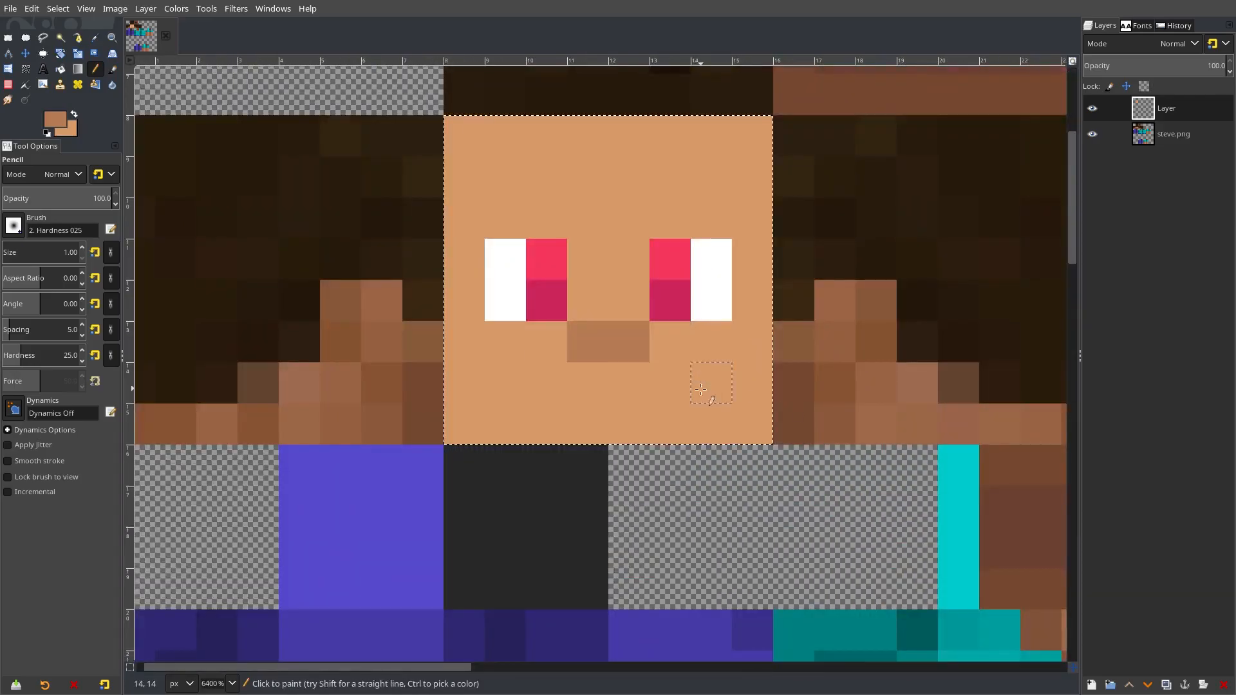
key(ctrl+z)
Clear the selection and paint light blue hair across the top two rows of the face and down one pixel at each side.
key(r)
drag(486, 239, 731, 320)
key(ctrl+c)
click(276, 221)
drag(546, 280, 546, 321)
click(57, 8)
right_click(1168, 108)
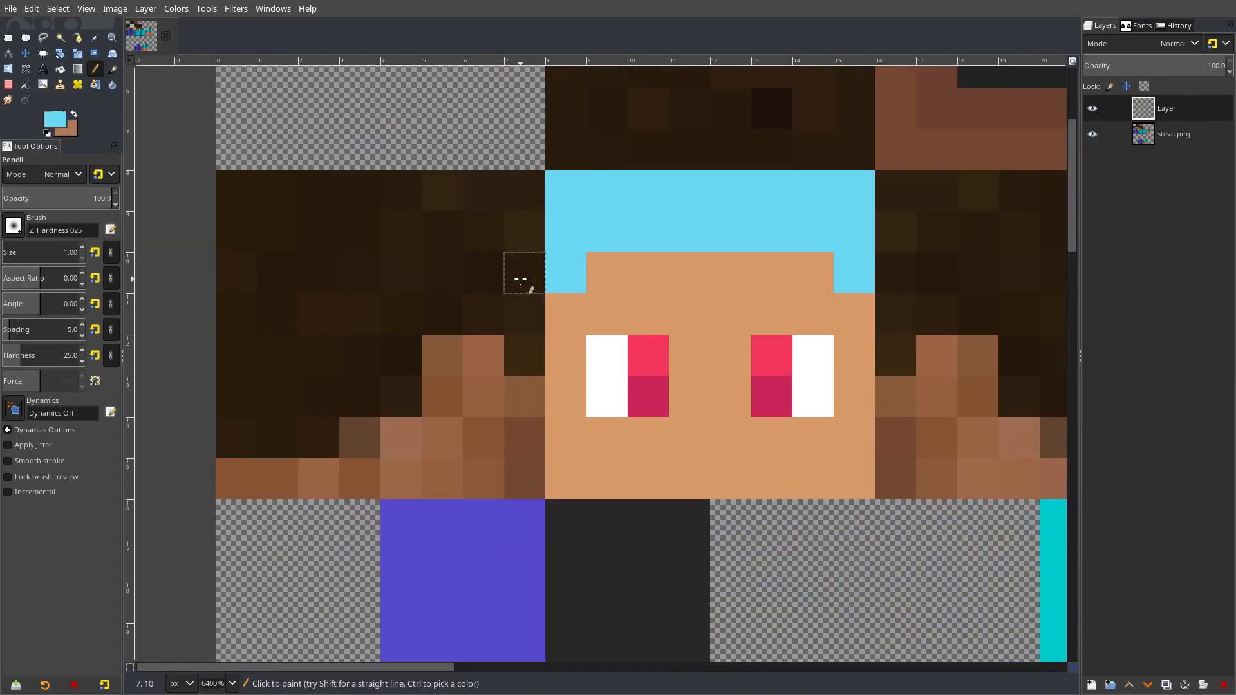
Paint the dark hair on both sides and the back of the head light blue.
mouse_move(519, 279)
mouse_down()
mouse_move(507, 301)
mouse_move(248, 206)
mouse_up()
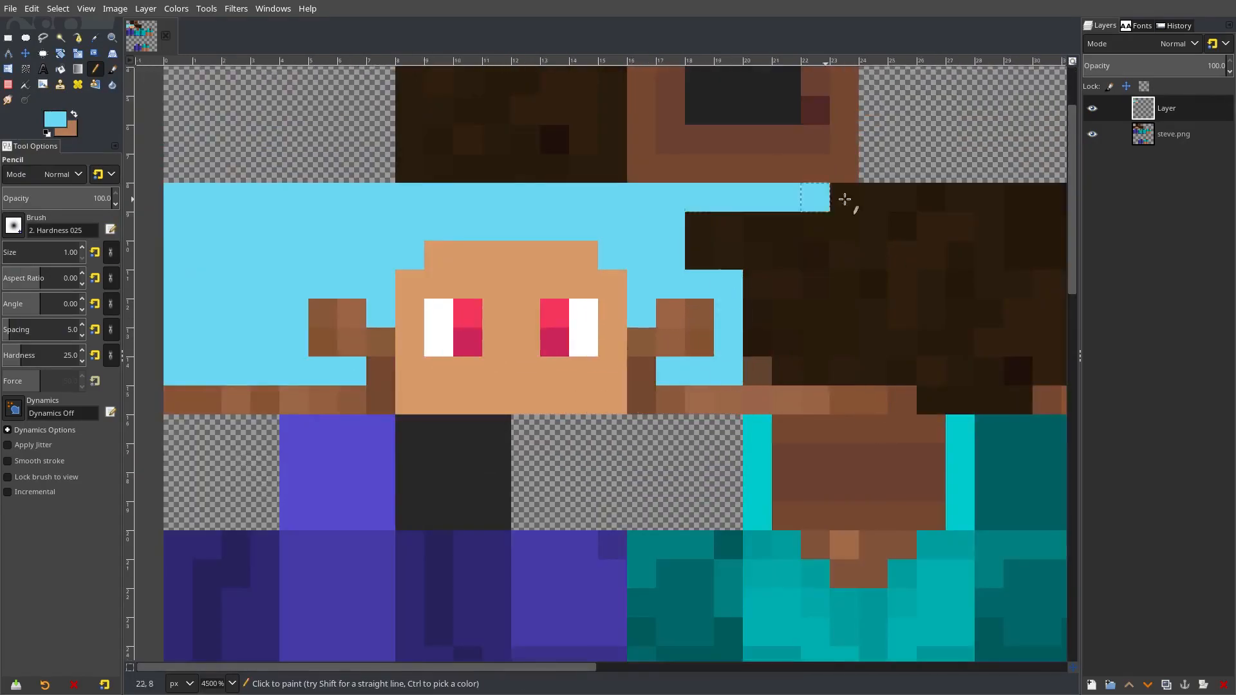
drag(847, 199, 690, 326)
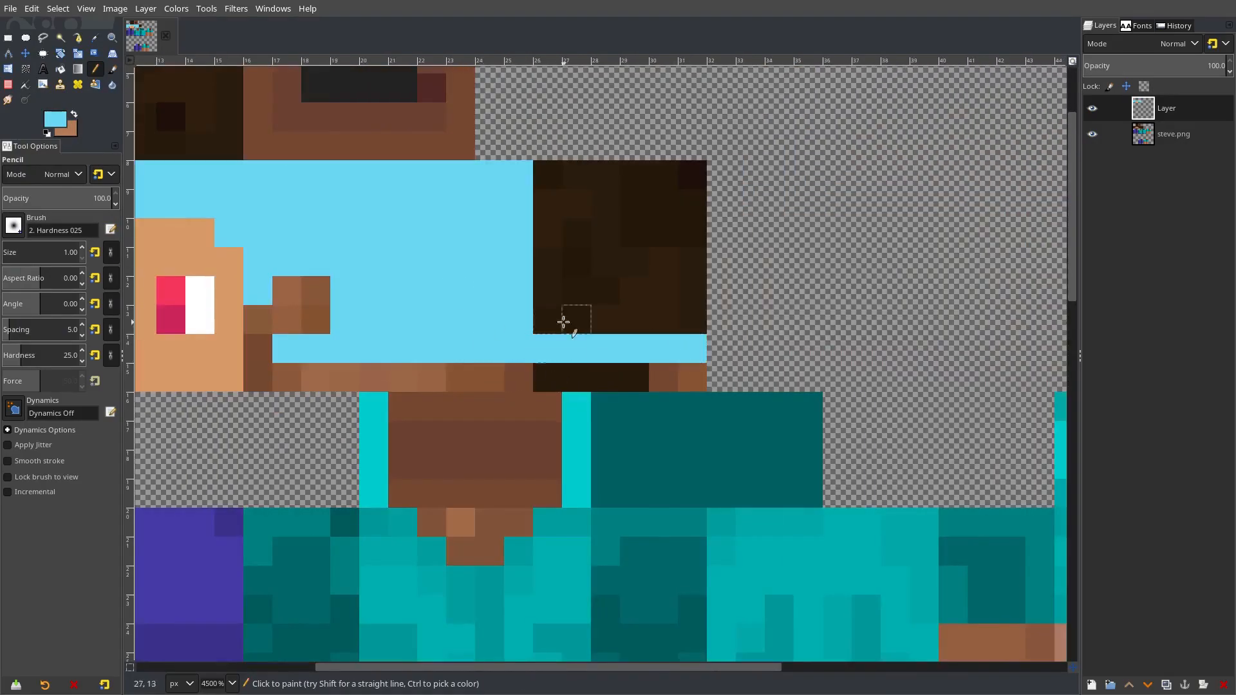
drag(566, 322, 676, 193)
key(e)
drag(763, 133, 726, 253)
Paint the ears, lower head edge, head underside and neck in tan skin, with a 2 × 2 px brown square centred on underside and neck.
key(r)
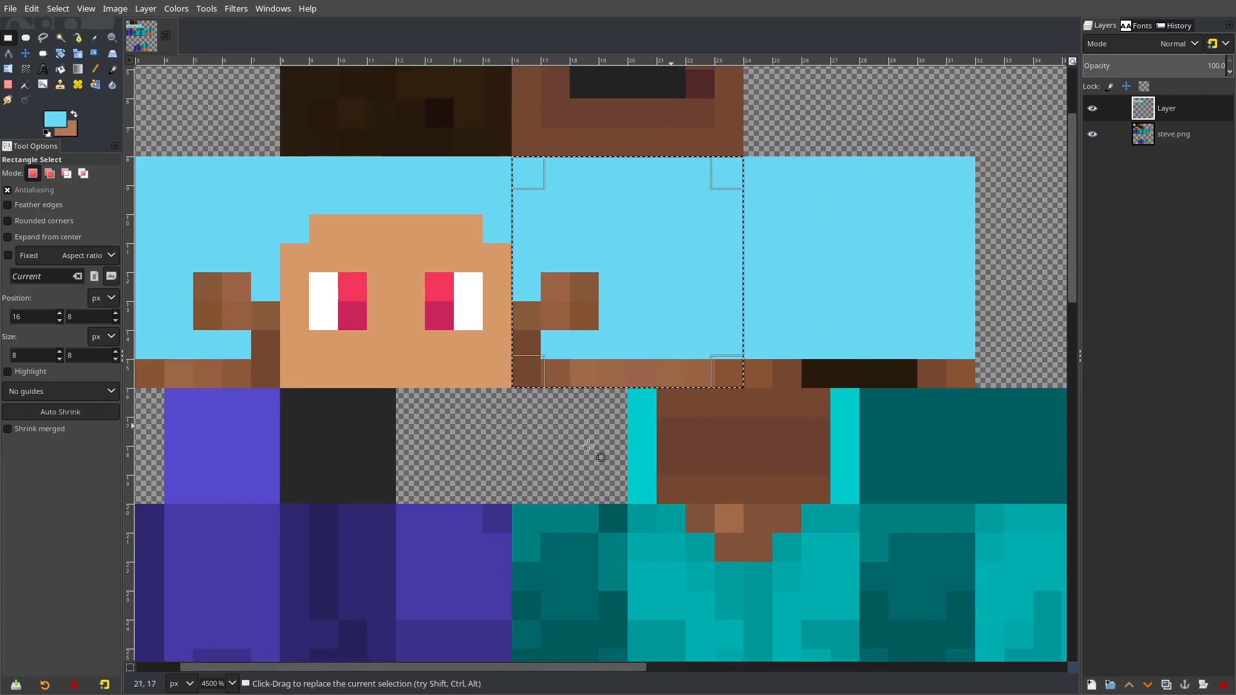
key(n)
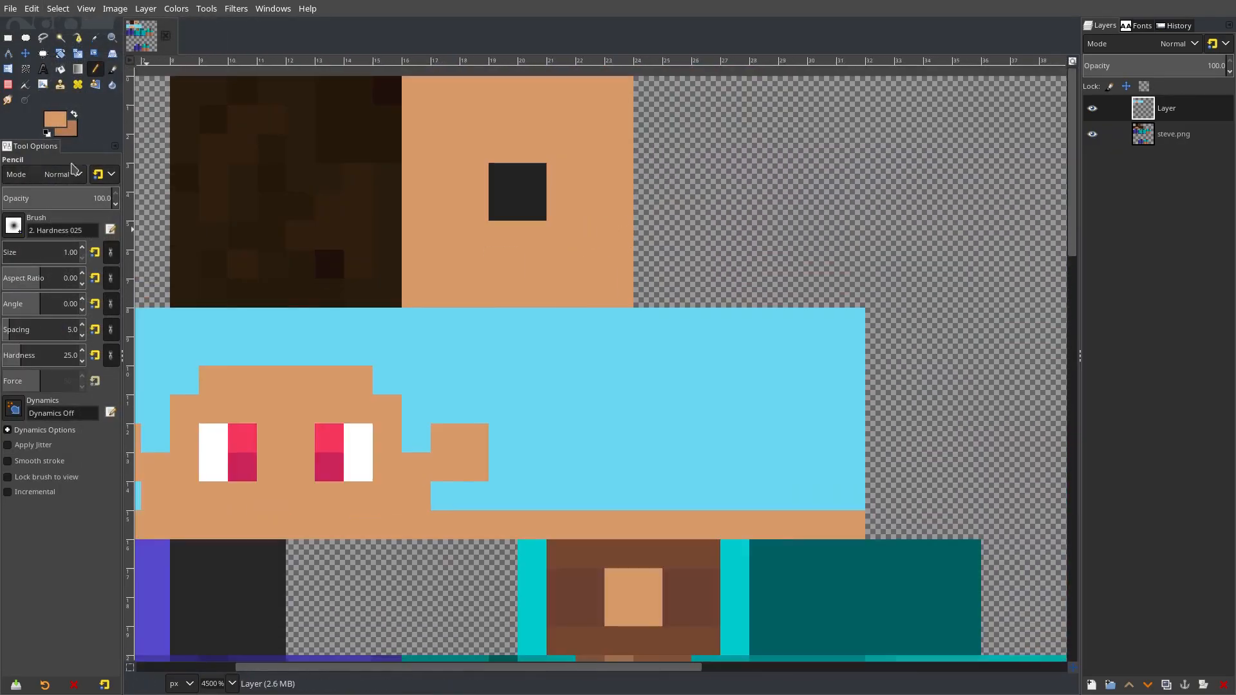
click(54, 119)
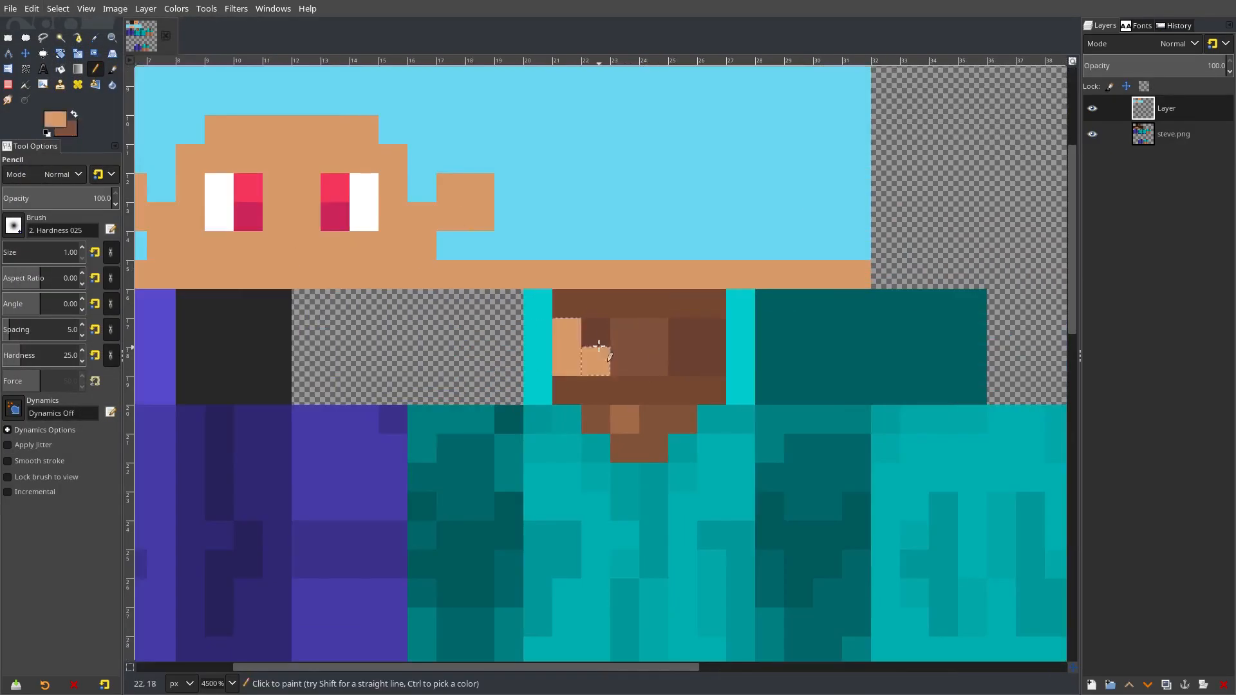
drag(682, 360, 580, 309)
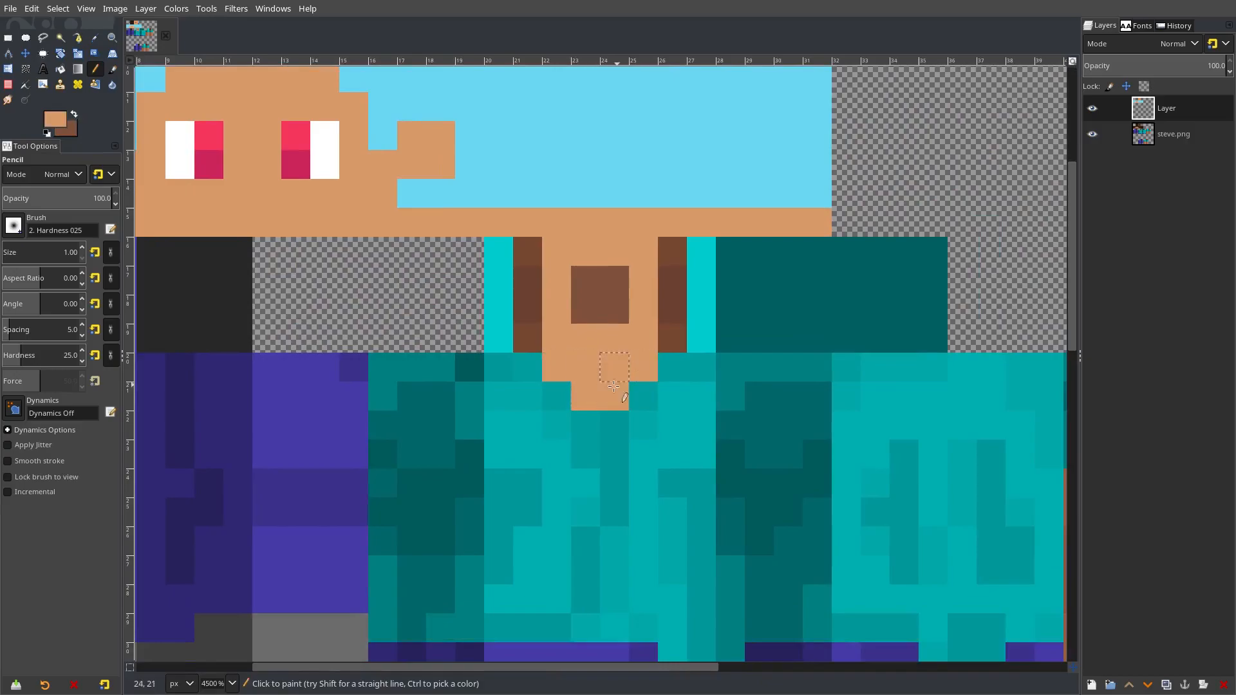
Outline the torso in light blue and fill its front and adjoining side dark grey below a jagged light blue collar.
click(54, 120)
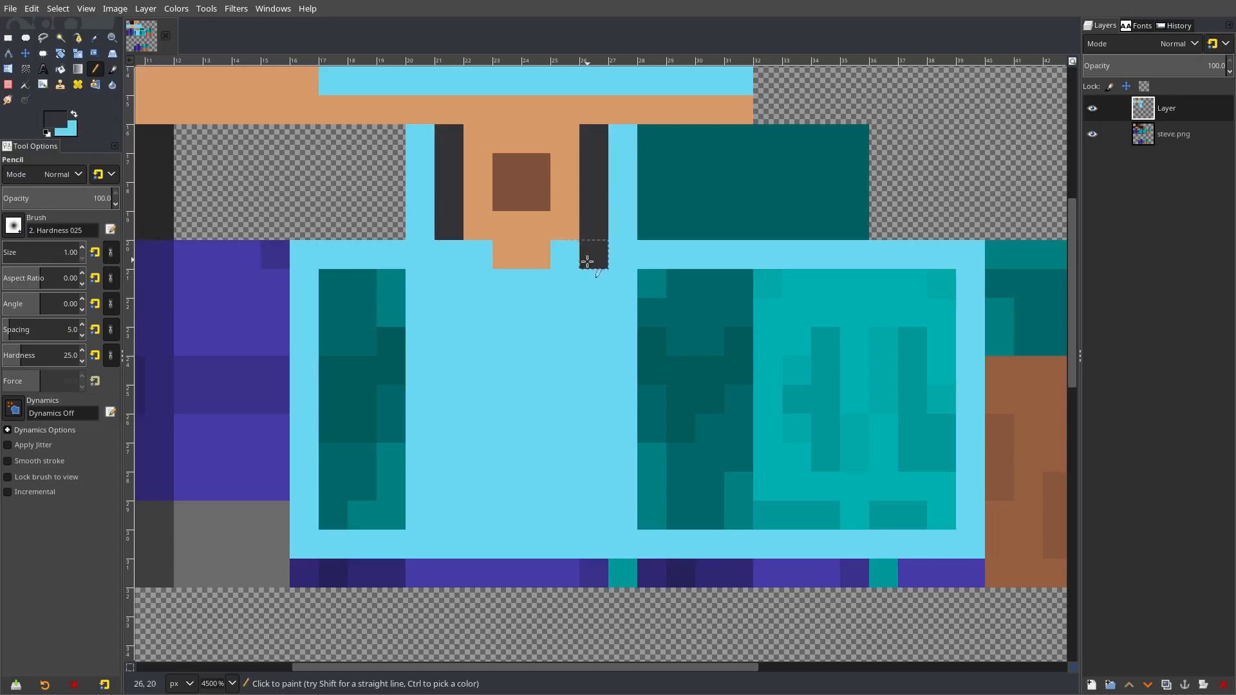
mouse_move(588, 257)
mouse_down()
mouse_move(567, 313)
mouse_move(440, 334)
mouse_move(613, 374)
mouse_move(422, 515)
mouse_up()
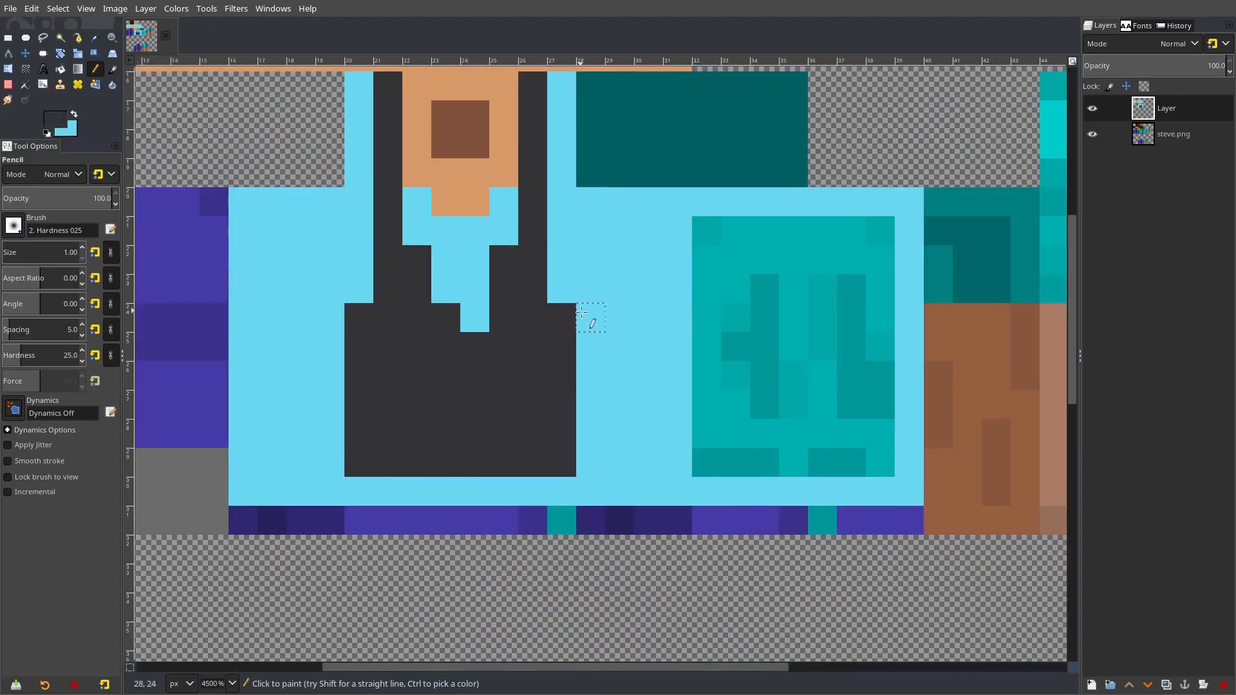
click(73, 115)
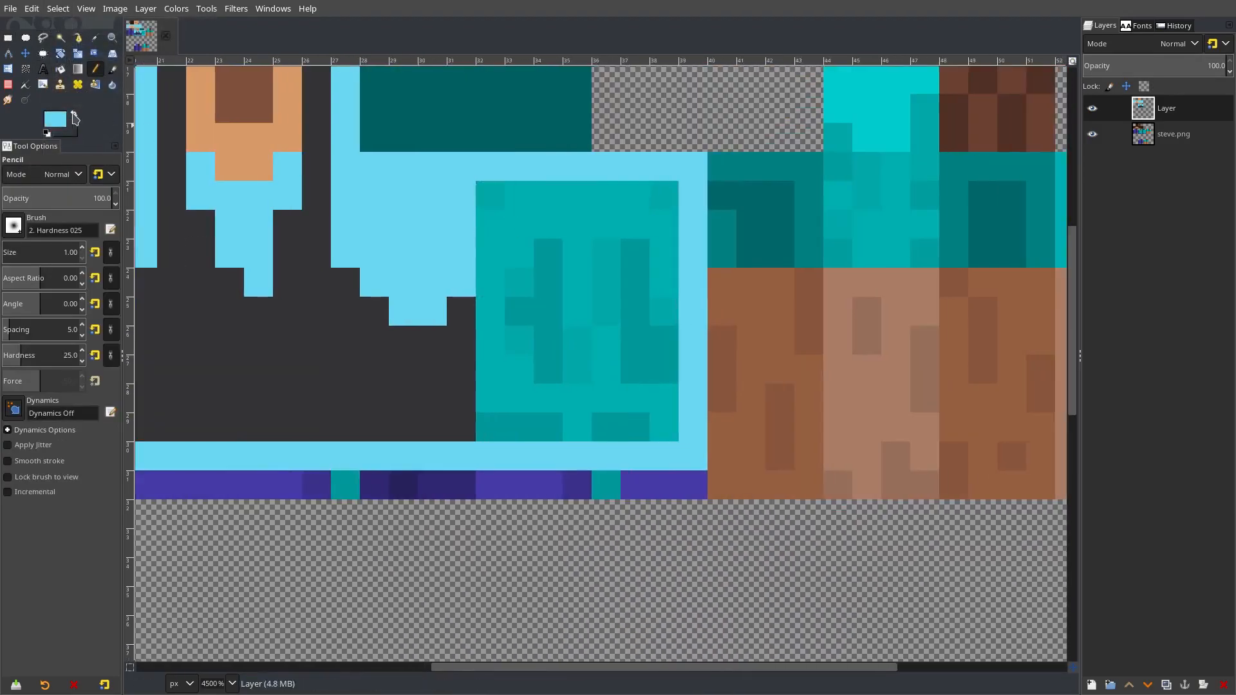
scroll(601, 364, left, 3)
key(r)
mouse_move(328, 180)
mouse_down()
mouse_move(530, 527)
mouse_move(558, 526)
mouse_up()
key(shift+h)
key(ctrl+shift+a)
Paint the torso's back dark grey with a light blue strip along its upper edge and light blue drips at both sides.
key(n)
drag(747, 474, 751, 241)
drag(924, 242, 924, 357)
key(x)
mouse_move(779, 241)
mouse_down()
mouse_move(783, 290)
mouse_move(779, 213)
mouse_up()
mouse_move(895, 213)
mouse_down()
mouse_move(897, 358)
mouse_move(841, 392)
mouse_move(929, 316)
mouse_up()
drag(750, 299, 953, 328)
drag(924, 271, 925, 212)
scroll(773, 322, right, 3)
click(1093, 108)
click(1092, 109)
key(x)
click(691, 183)
Choose a bright green as the foreground colour for the pencil.
key(r)
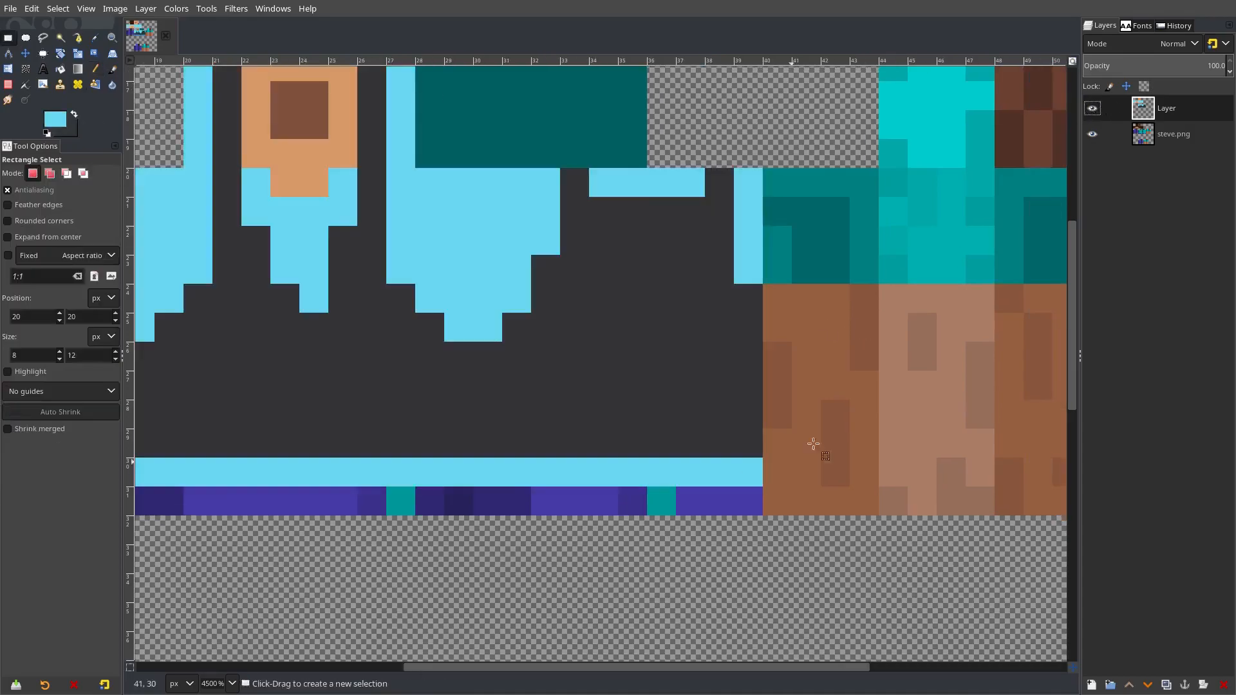
scroll(747, 474, down, 2)
key(n)
scroll(740, 395, left, 2)
scroll(739, 394, down, 1)
click(55, 119)
mouse_move(134, 191)
mouse_down()
mouse_move(138, 255)
mouse_move(160, 169)
mouse_move(133, 228)
mouse_up()
click(187, 315)
Paint the upper leg block, its top face and the row beneath the shirt bright green.
scroll(502, 212, left, 3)
scroll(502, 213, up, 1)
mouse_move(503, 212)
mouse_down()
mouse_move(541, 278)
mouse_move(541, 242)
mouse_up()
drag(663, 387, 727, 199)
scroll(663, 322, right, 3)
scroll(663, 322, up, 1)
mouse_move(322, 219)
mouse_down()
mouse_move(341, 438)
mouse_move(386, 451)
mouse_move(511, 428)
mouse_move(599, 431)
mouse_up()
Paint the shoes along the lower edge of the green leg block dark grey with a stepped outline.
key(x)
key(x)
drag(486, 412, 464, 254)
click(455, 254)
scroll(154, 159, up, 1)
key(x)
Set the foreground colour back to the light blue of the hair and paint the whole top of the head with it.
click(55, 120)
scroll(451, 289, down, 2)
click(180, 312)
scroll(839, 274, down, 1)
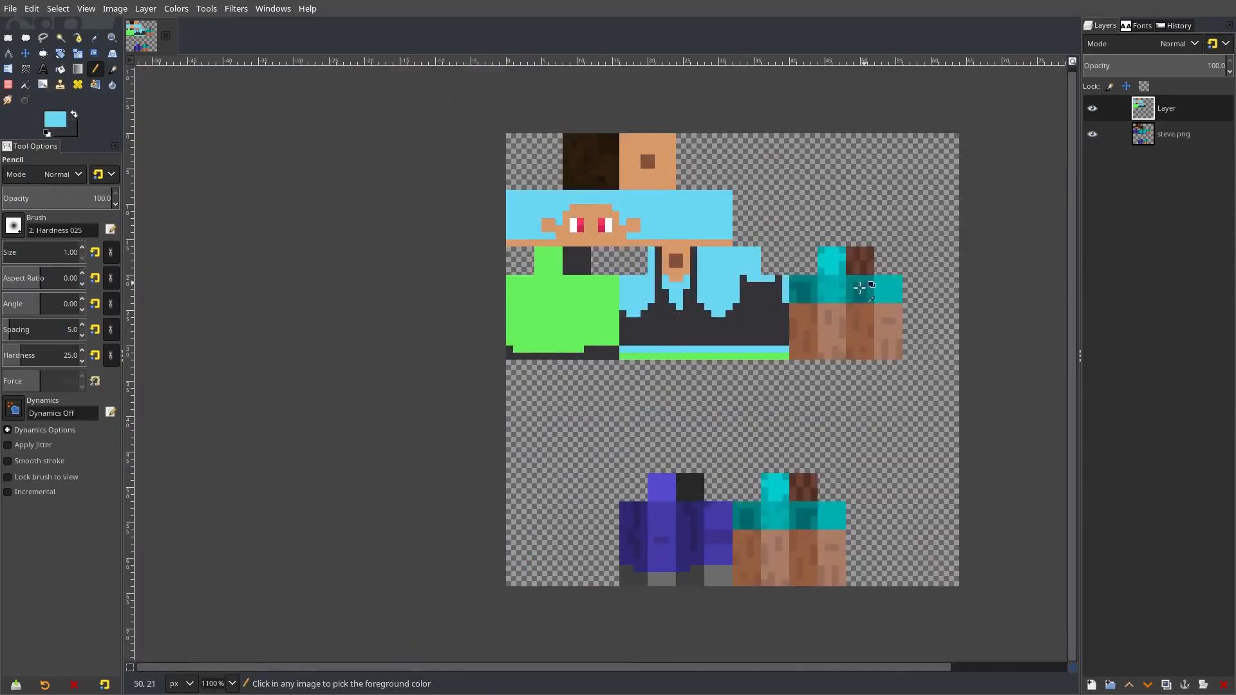
scroll(839, 274, up, 3)
scroll(582, 276, down, 2)
scroll(555, 279, up, 2)
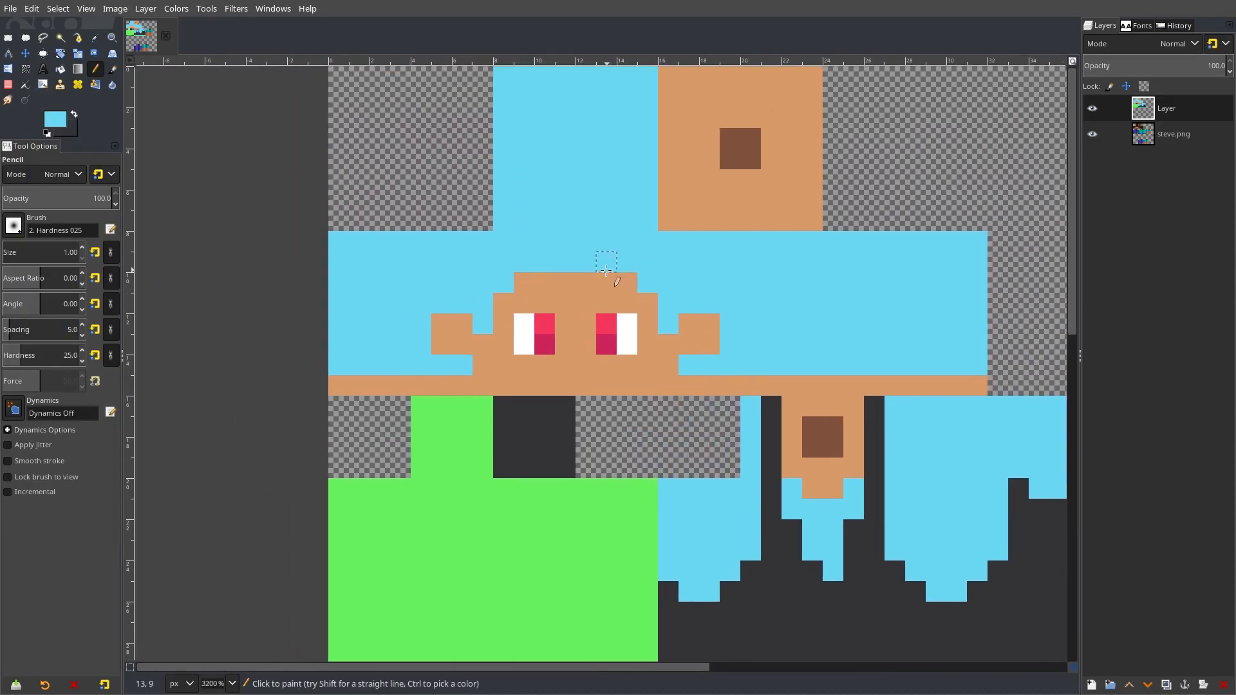
Create a new transparent 64 × 64 px layer above the painted layer for the shading.
key(shift+ctrl+n)
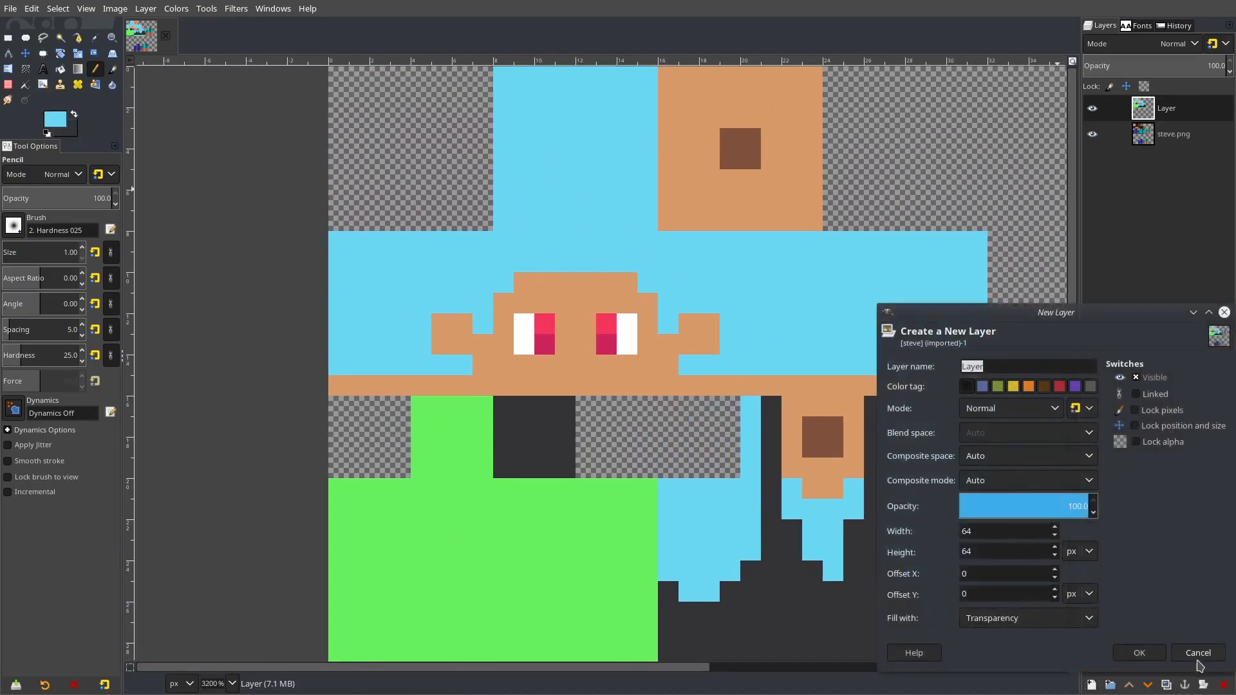
click(1139, 653)
scroll(602, 275, up, 2)
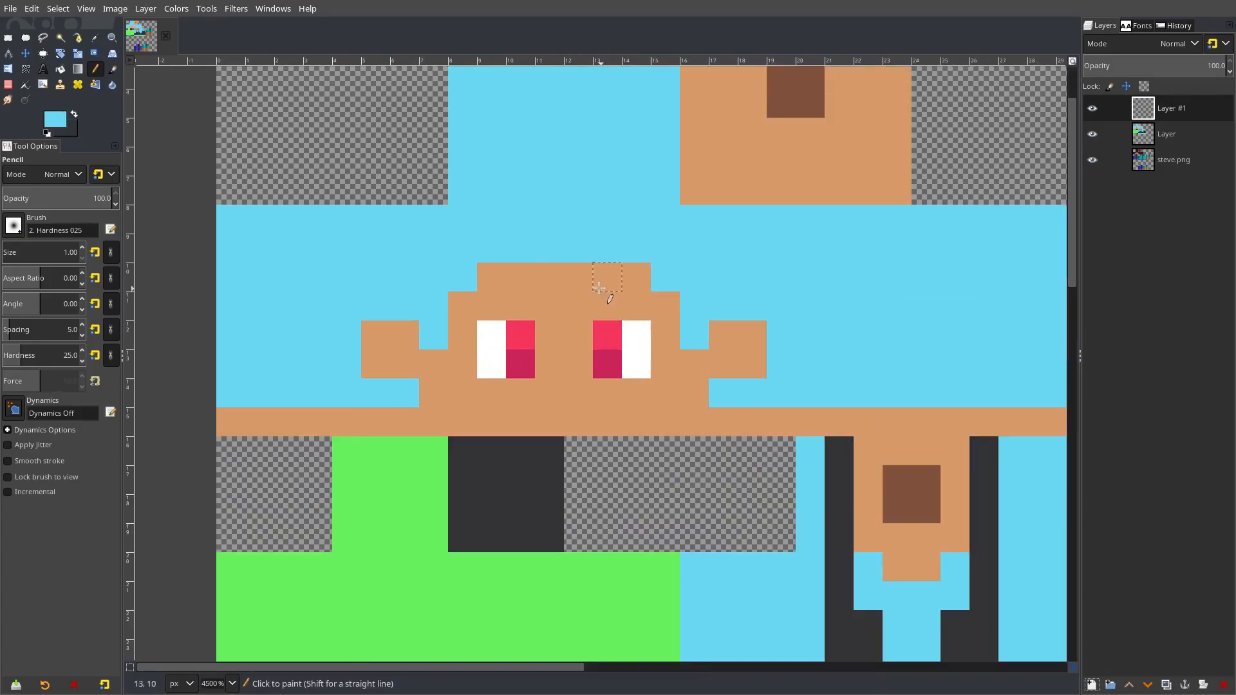
Set the foreground colour to the darker blue 47a8d3 for the hair shading.
scroll(322, 268, up, 2)
click(53, 125)
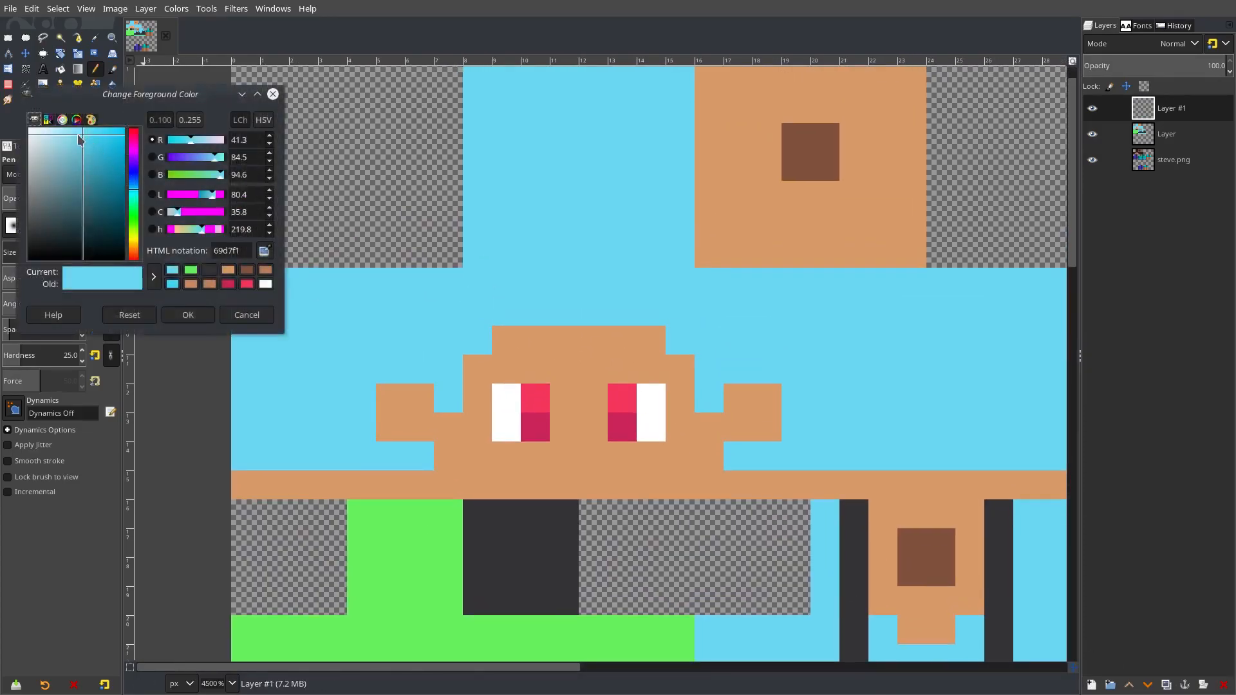
drag(80, 135, 93, 151)
drag(137, 191, 141, 193)
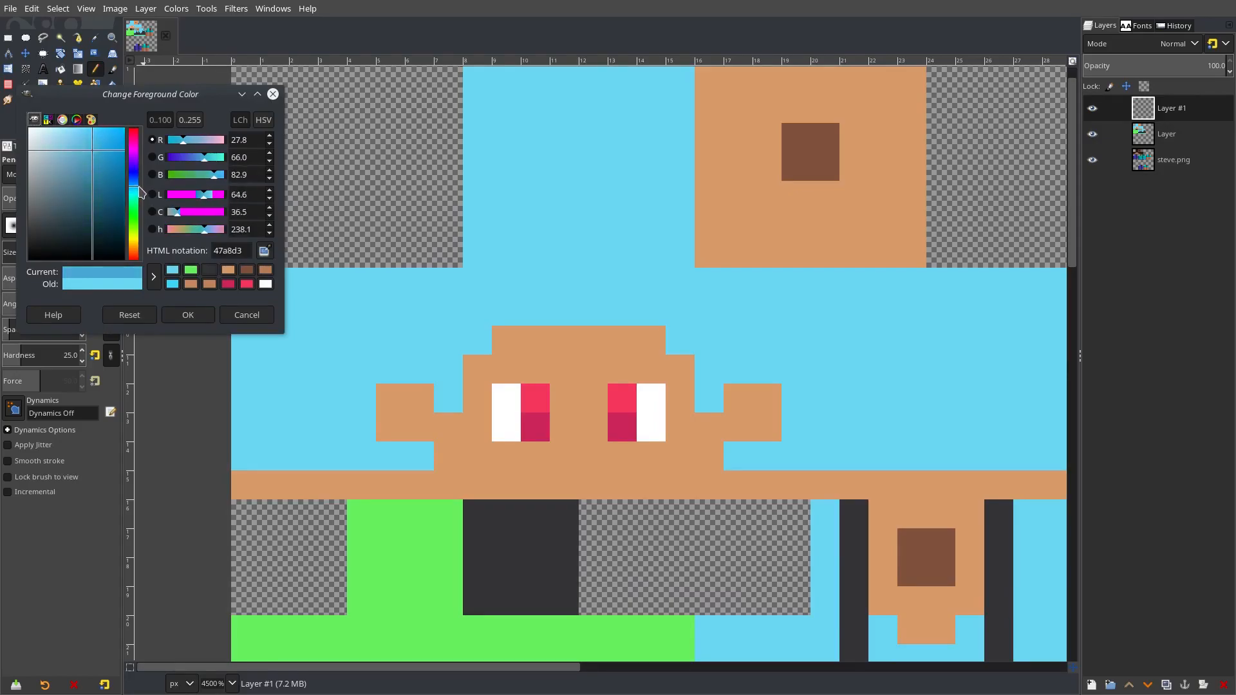
click(185, 315)
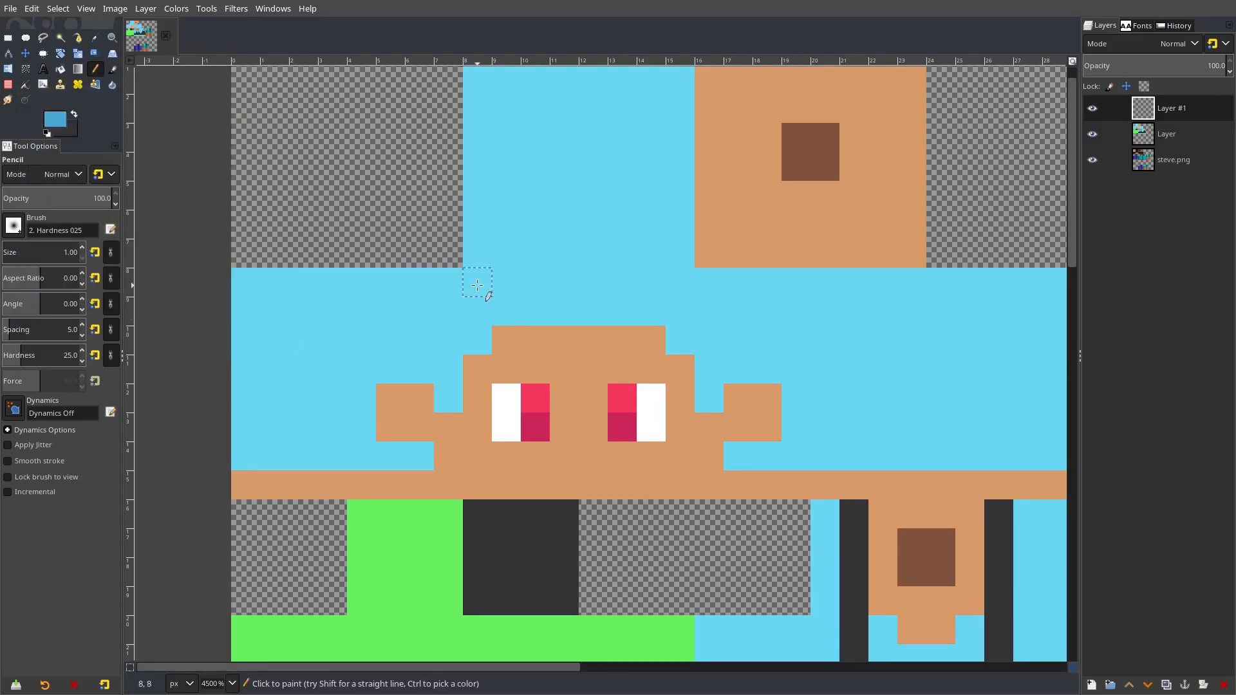
Try four vertical darker blue strokes in the hair above the forehead, and undo them all.
drag(478, 290, 478, 344)
drag(535, 281, 536, 316)
drag(592, 280, 583, 303)
drag(651, 282, 652, 311)
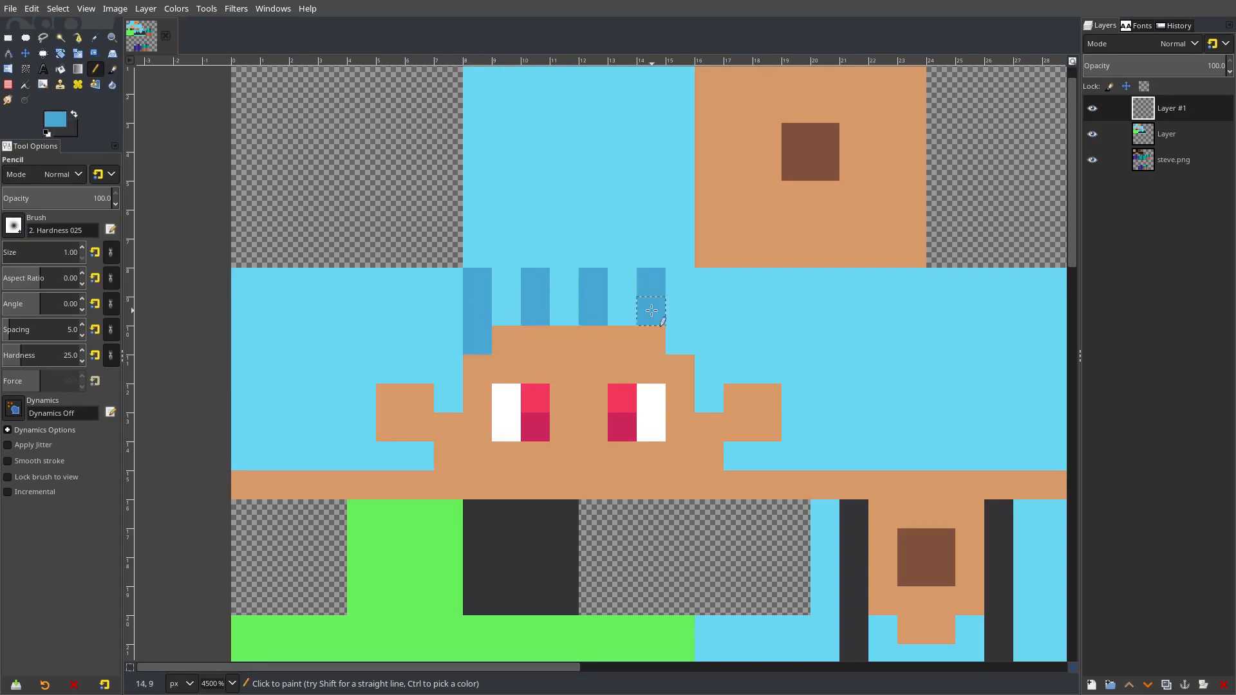
scroll(687, 296, up, 2)
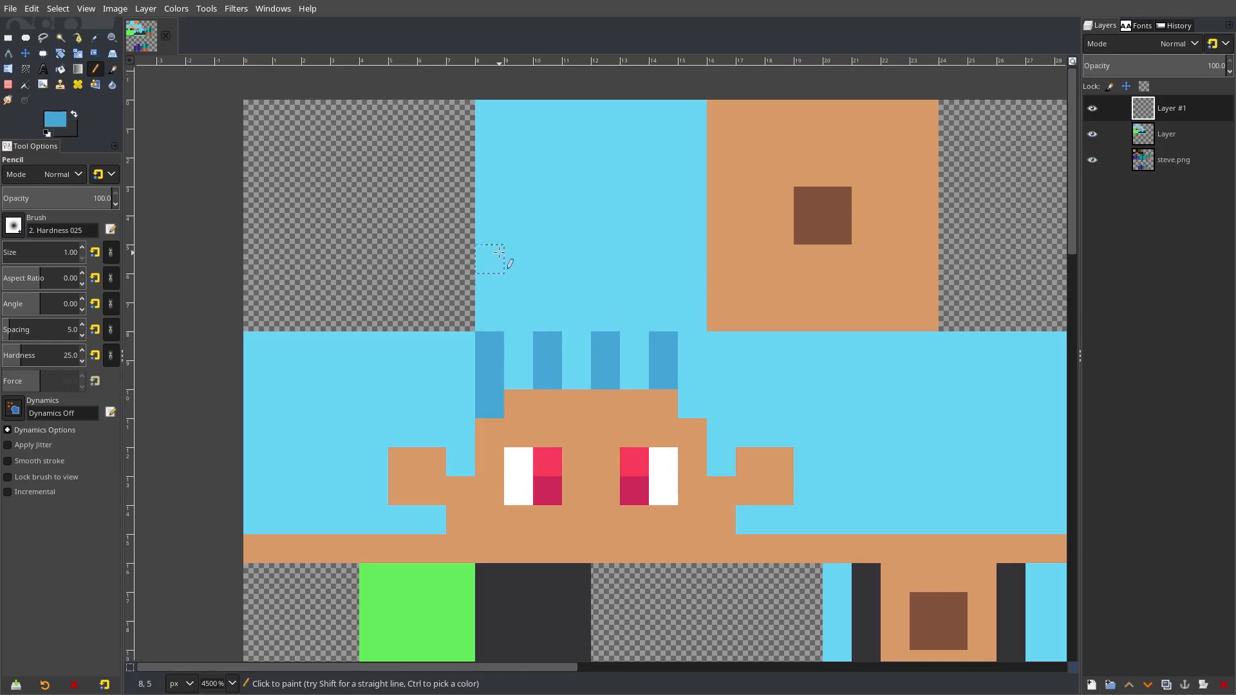
scroll(495, 278, up, 1)
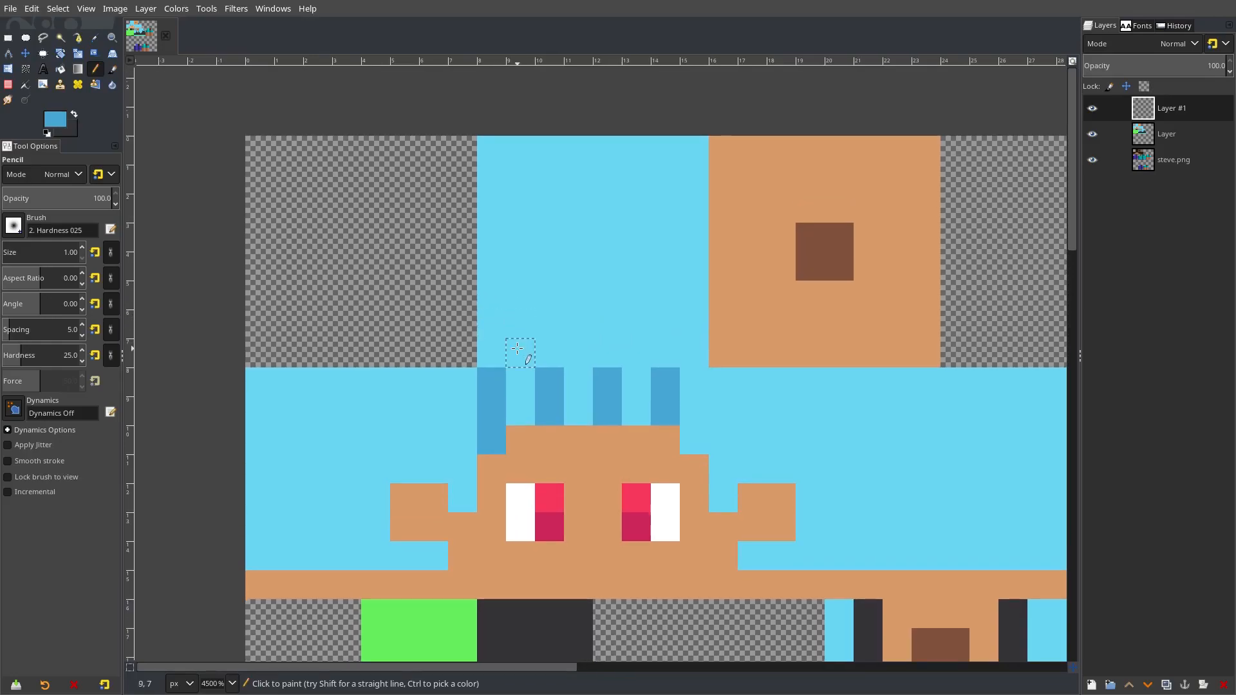
key(ctrl+z)
key(ctrl+z)
key(ctrl+z)
key(ctrl+z)
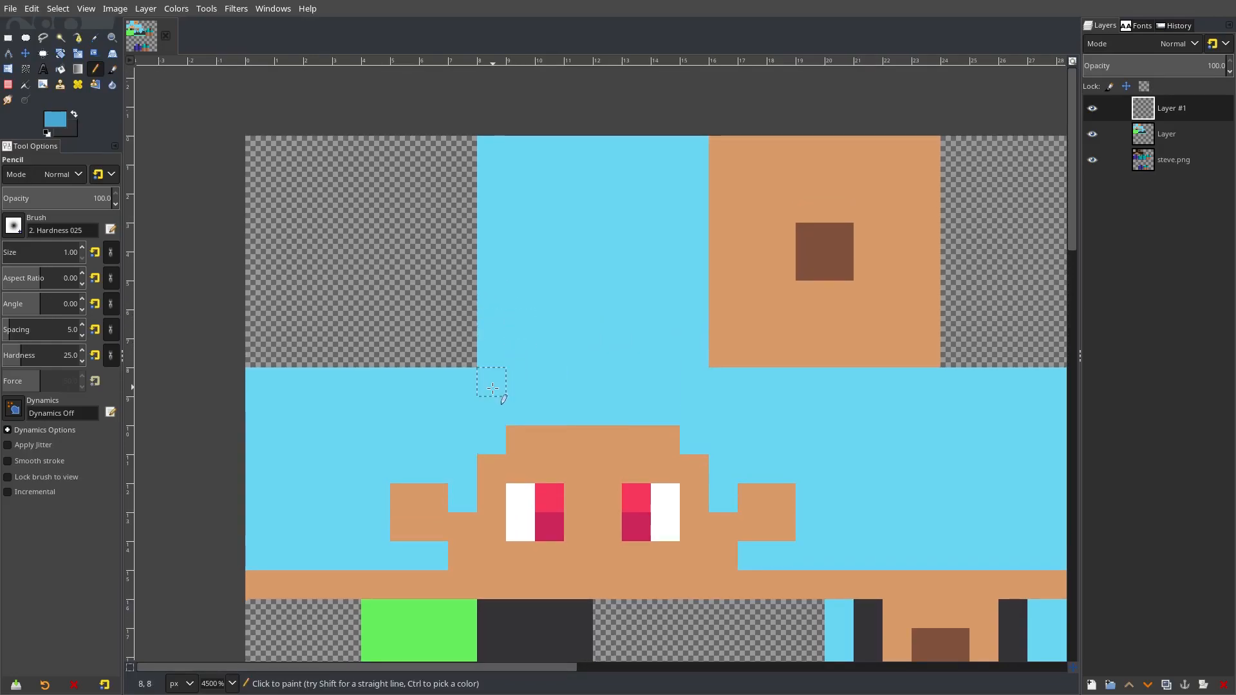
Paint 2 px tall darker blue stripes in every other column of the fringe, plus one pixel at the temple's corner.
drag(492, 383, 491, 412)
drag(549, 383, 549, 412)
drag(607, 383, 607, 412)
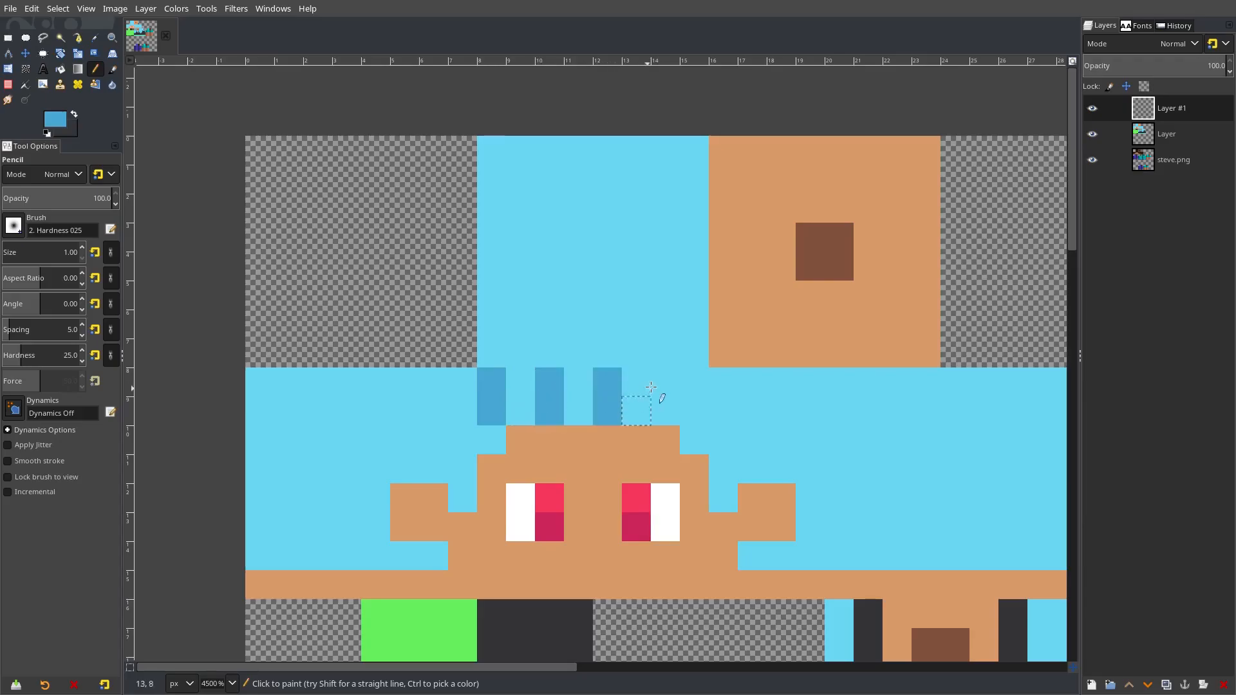
drag(665, 383, 665, 412)
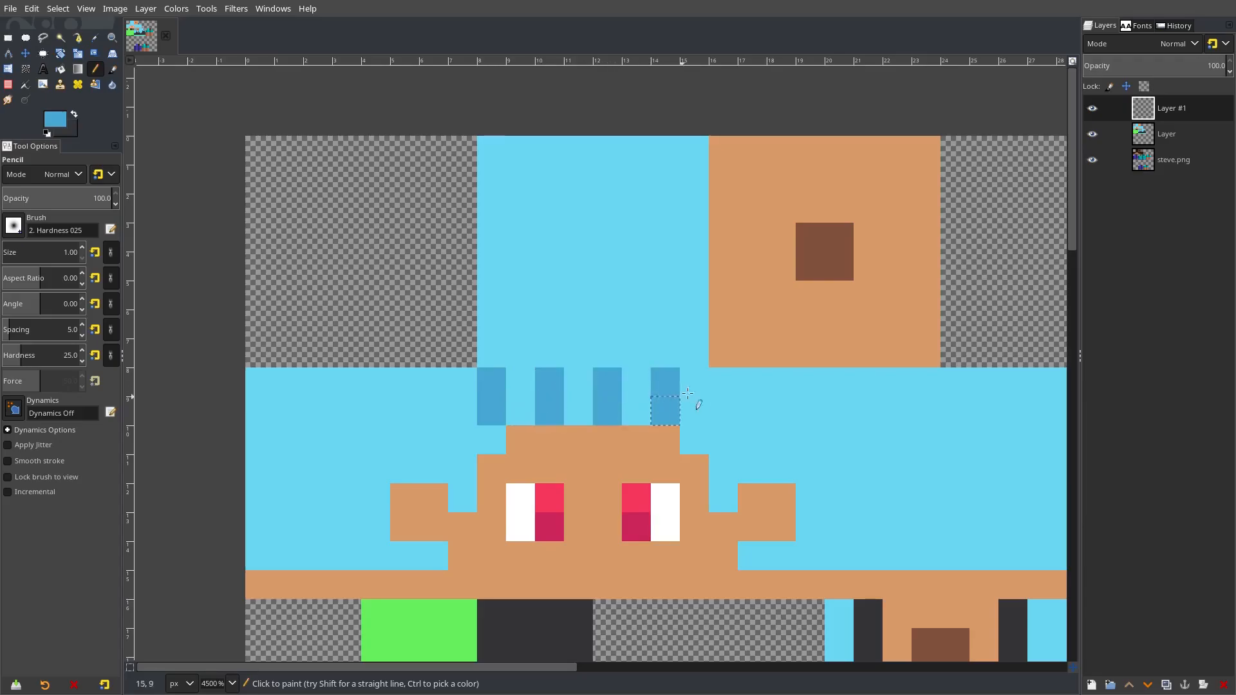
click(694, 440)
Cover the top of the head with staggered 2 px tall darker blue stripes, alternating columns from row to row.
drag(520, 360, 521, 324)
click(579, 351)
drag(579, 352, 579, 323)
drag(636, 353, 636, 324)
drag(694, 353, 666, 266)
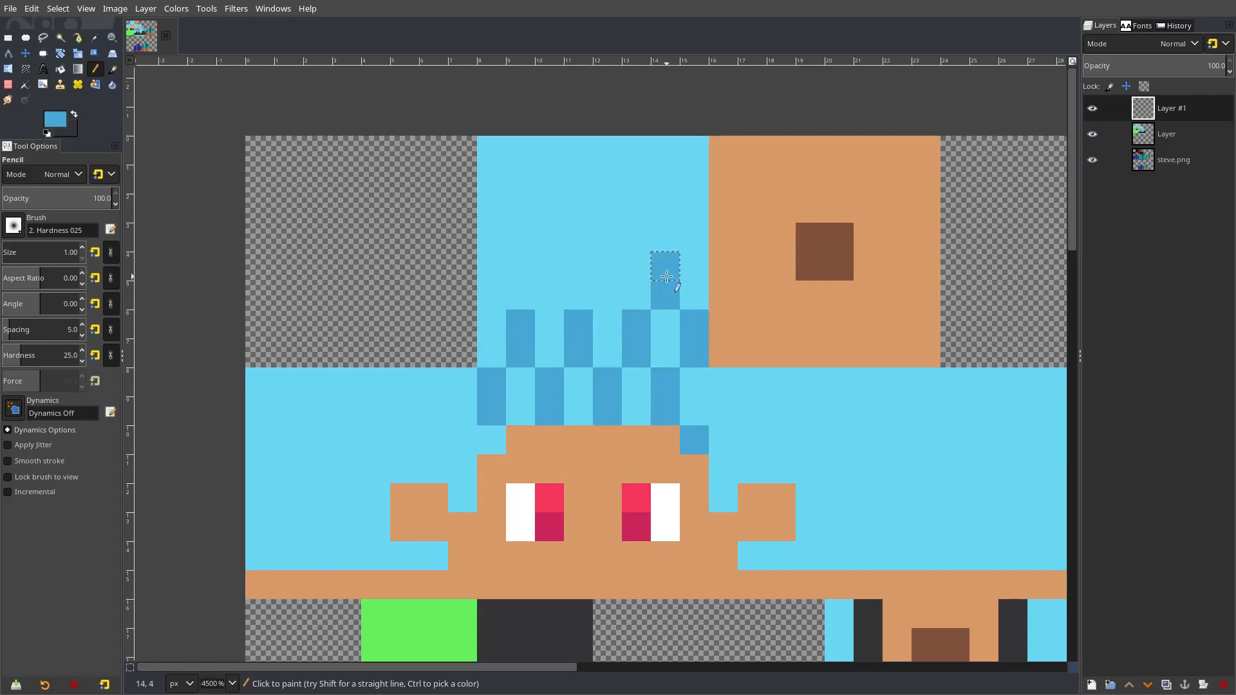
drag(607, 295, 607, 266)
drag(549, 295, 549, 265)
drag(491, 295, 520, 208)
drag(579, 236, 579, 208)
drag(637, 237, 636, 208)
drag(694, 237, 670, 157)
drag(547, 161, 548, 151)
drag(496, 178, 492, 155)
Continue the staggered darker blue stripes across the first side of the head, before the face.
scroll(652, 272, down, 3)
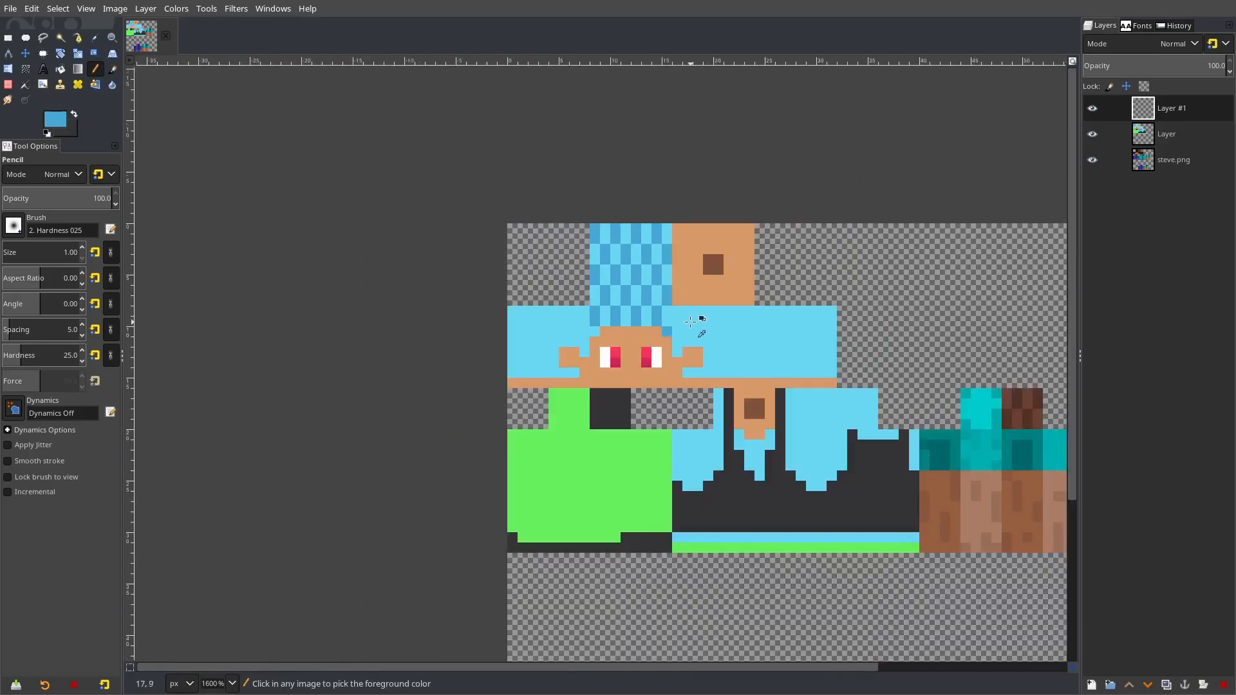
scroll(676, 312, up, 3)
drag(482, 240, 513, 328)
drag(422, 240, 451, 327)
drag(365, 240, 422, 385)
drag(307, 240, 354, 375)
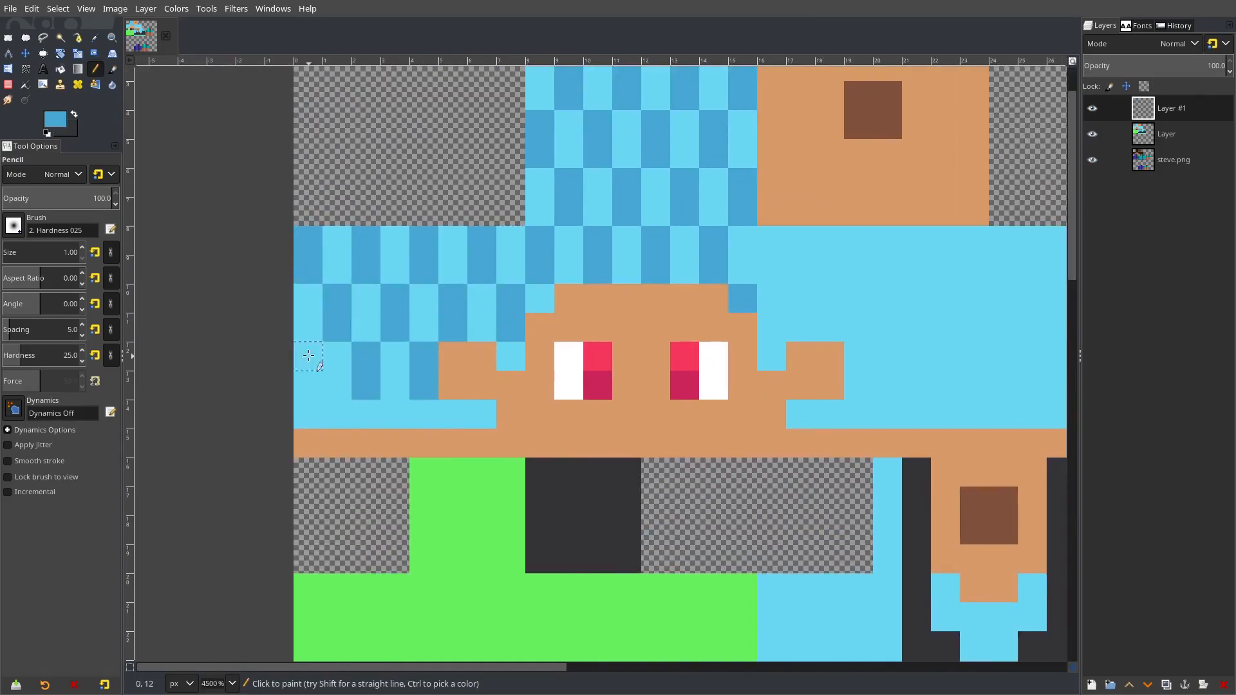
Continue the staggered darker blue stripes across the head's other side and back, down to the skin-coloured row.
drag(644, 322, 534, 304)
drag(661, 223, 690, 310)
click(661, 339)
drag(721, 229, 750, 310)
drag(778, 225, 805, 310)
drag(835, 223, 835, 252)
drag(979, 244, 769, 245)
drag(885, 281, 885, 310)
drag(625, 339, 625, 368)
click(886, 397)
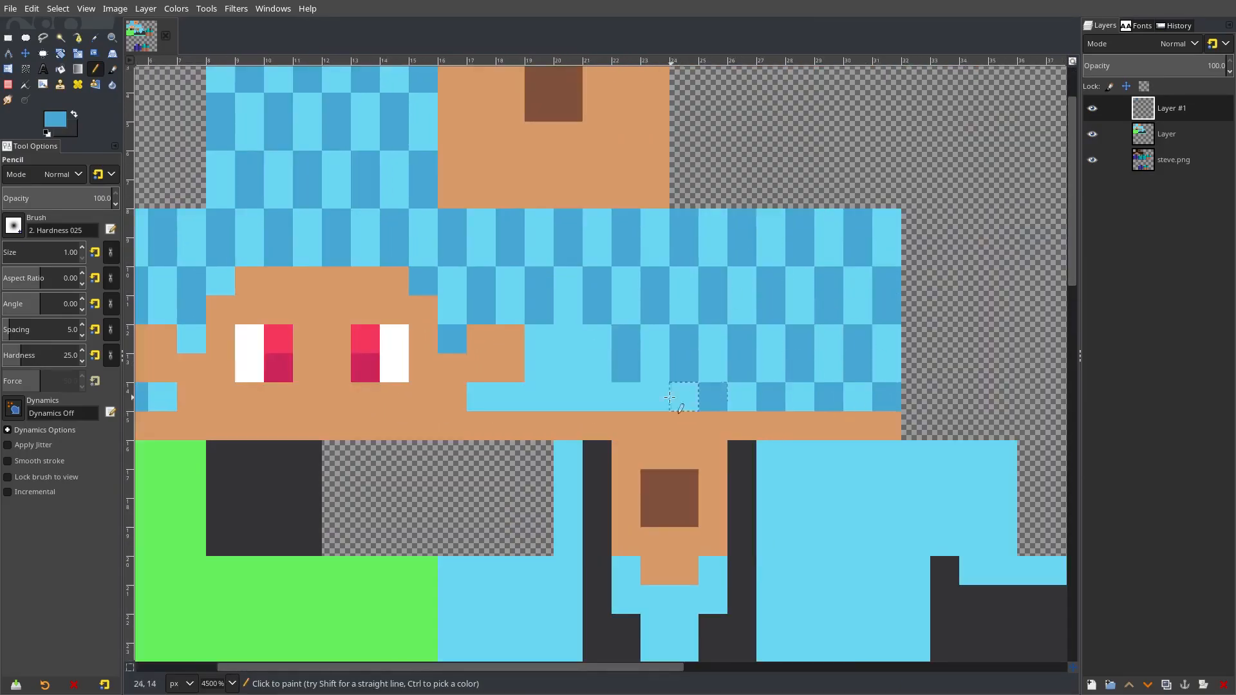
Examine the striped hair by viewing it at different zooms and with the shading layer hidden and shown.
scroll(706, 342, down, 3)
scroll(753, 406, down, 2)
scroll(558, 339, up, 5)
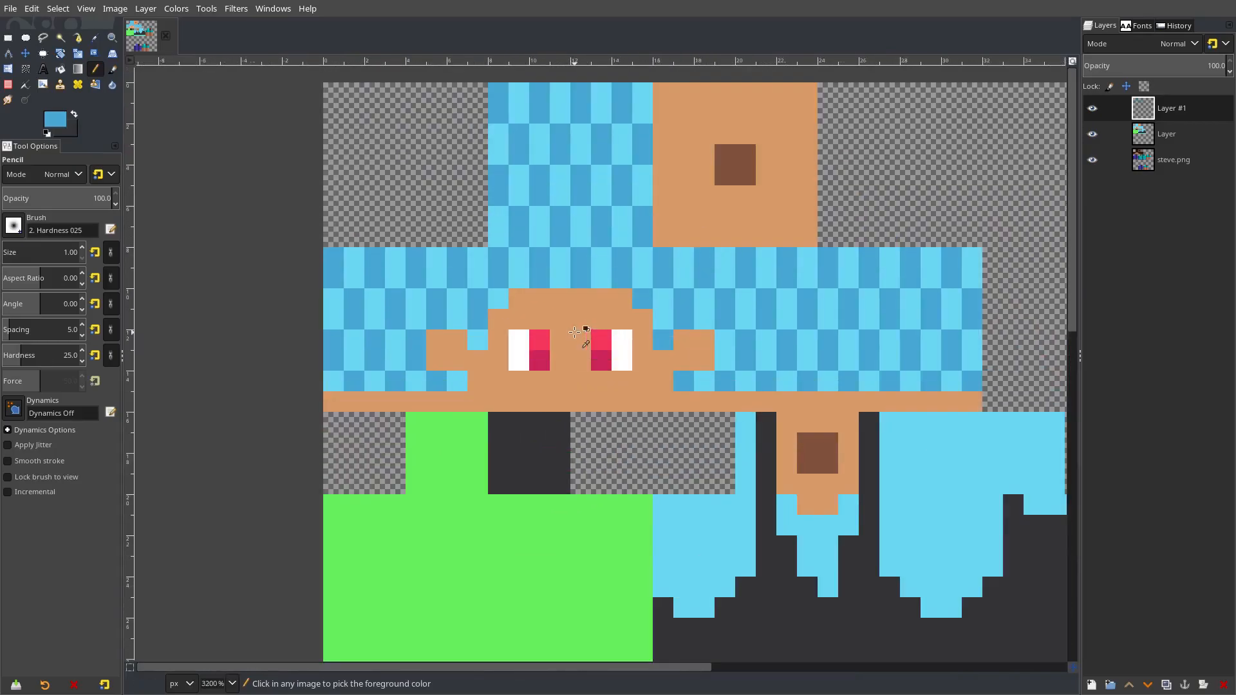
drag(558, 339, 594, 270)
drag(740, 222, 702, 254)
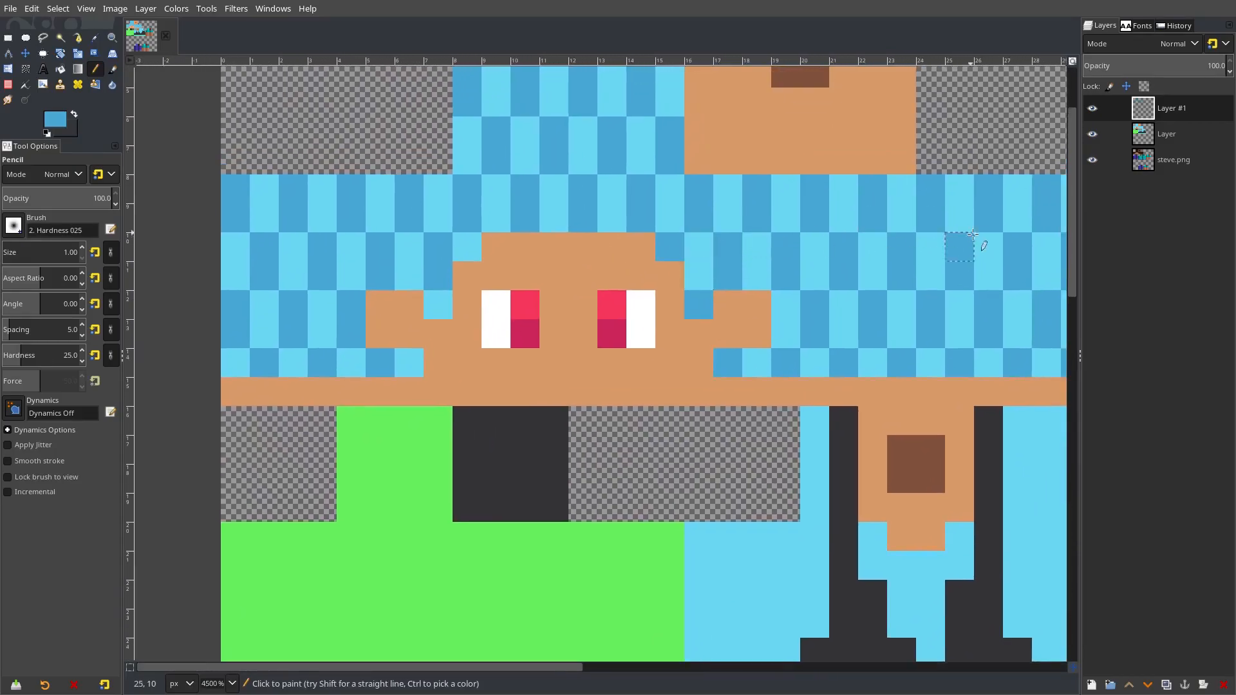
click(1092, 108)
click(1092, 109)
Sample the tan skin as the foreground colour and darken it to the brown ad7655.
click(67, 121)
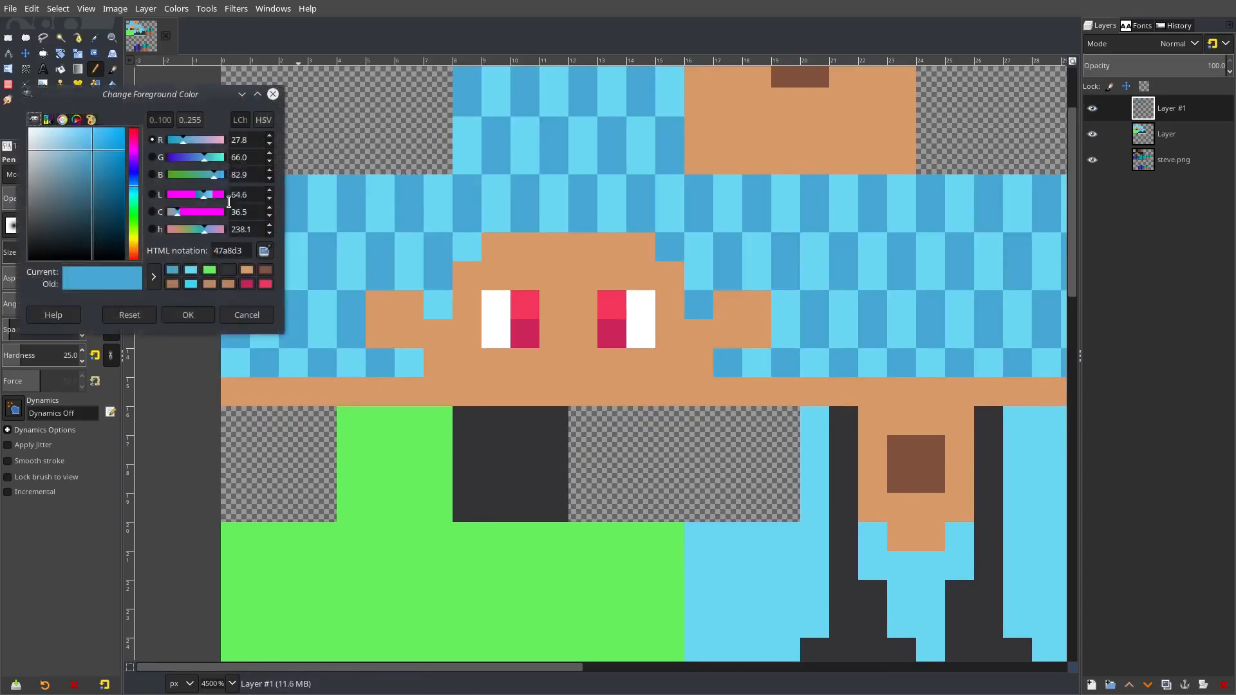
click(415, 320)
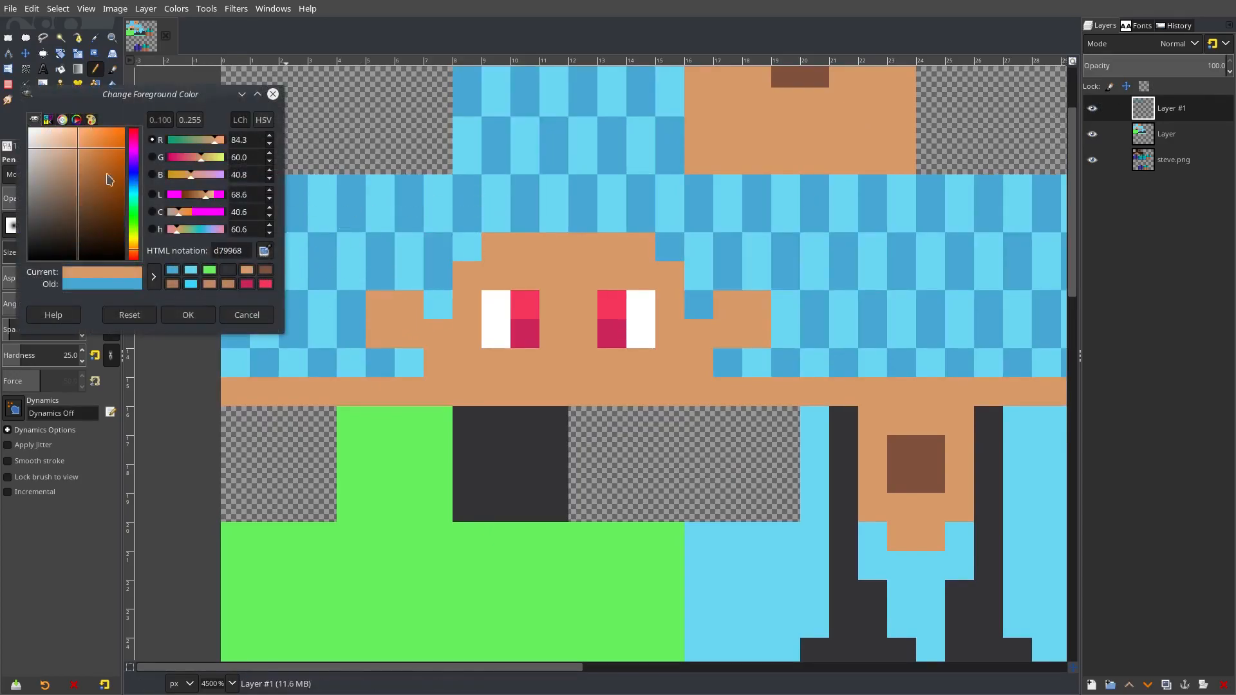
mouse_move(82, 150)
mouse_down()
mouse_move(92, 165)
mouse_move(78, 171)
mouse_up()
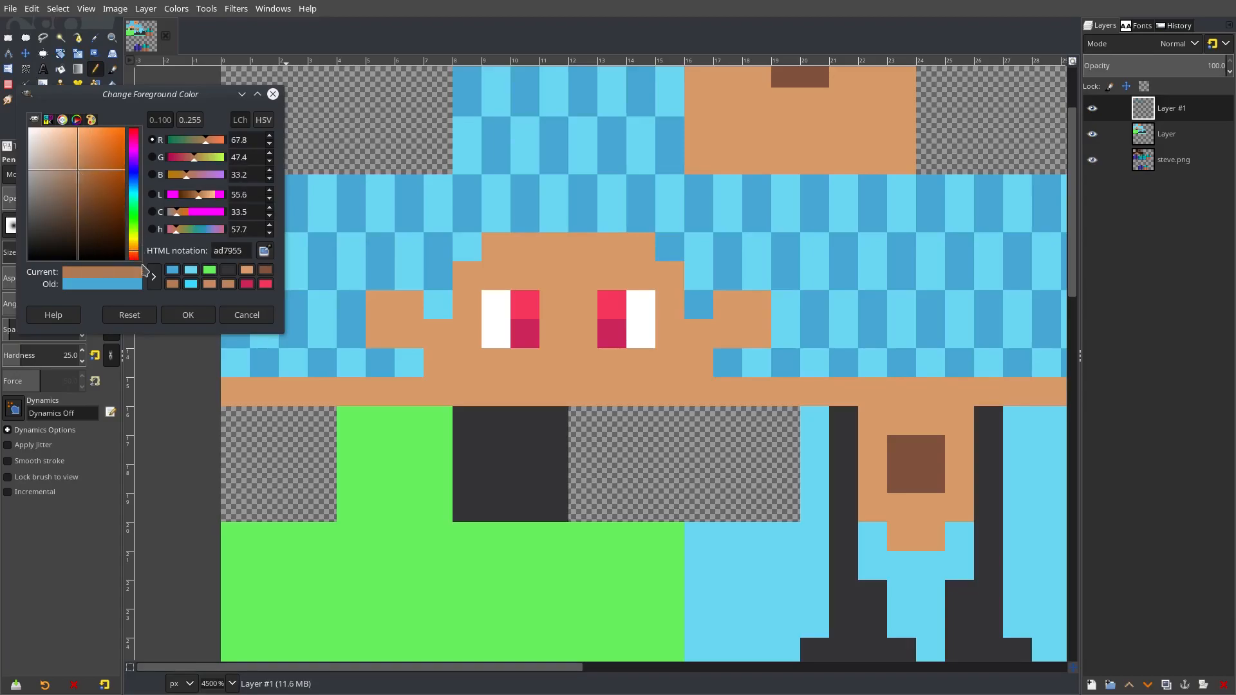
click(183, 314)
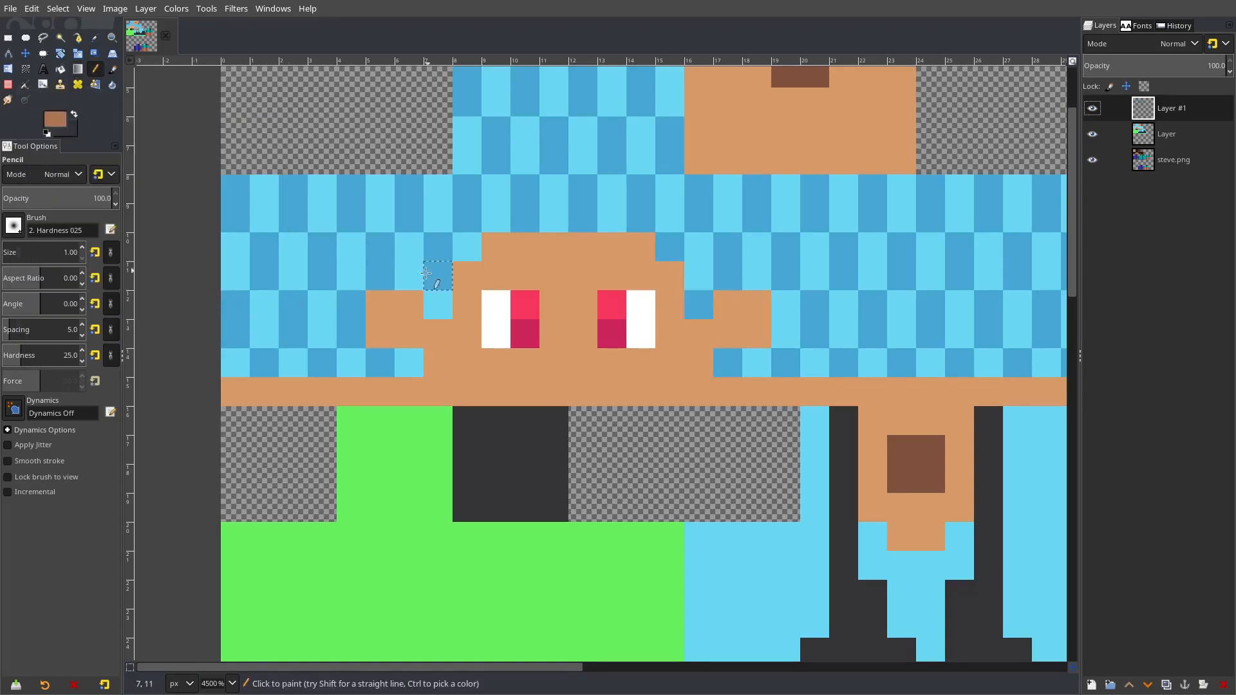
Shade two diagonally opposite pixels on each ear with the darker skin brown.
click(380, 304)
click(409, 333)
click(757, 304)
click(727, 334)
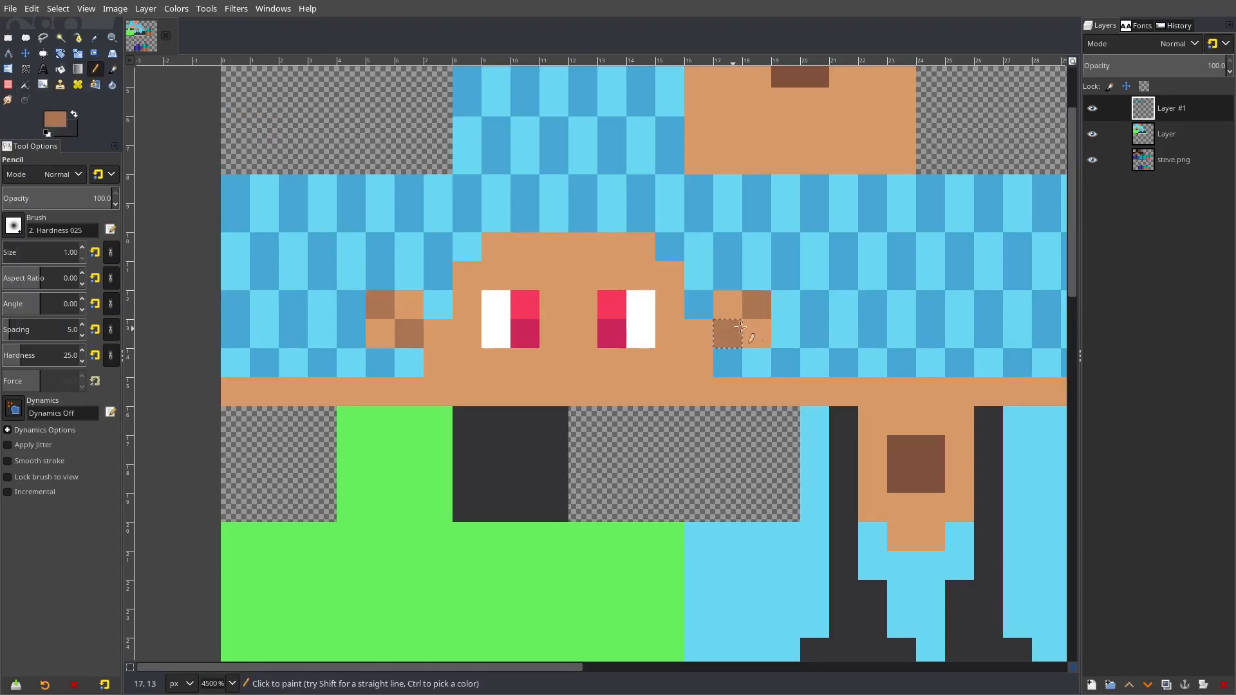
scroll(825, 152, down, 3)
scroll(825, 152, up, 2)
Choose a slightly lighter skin brown and repaint the shaded pixels of the ears with it.
click(56, 119)
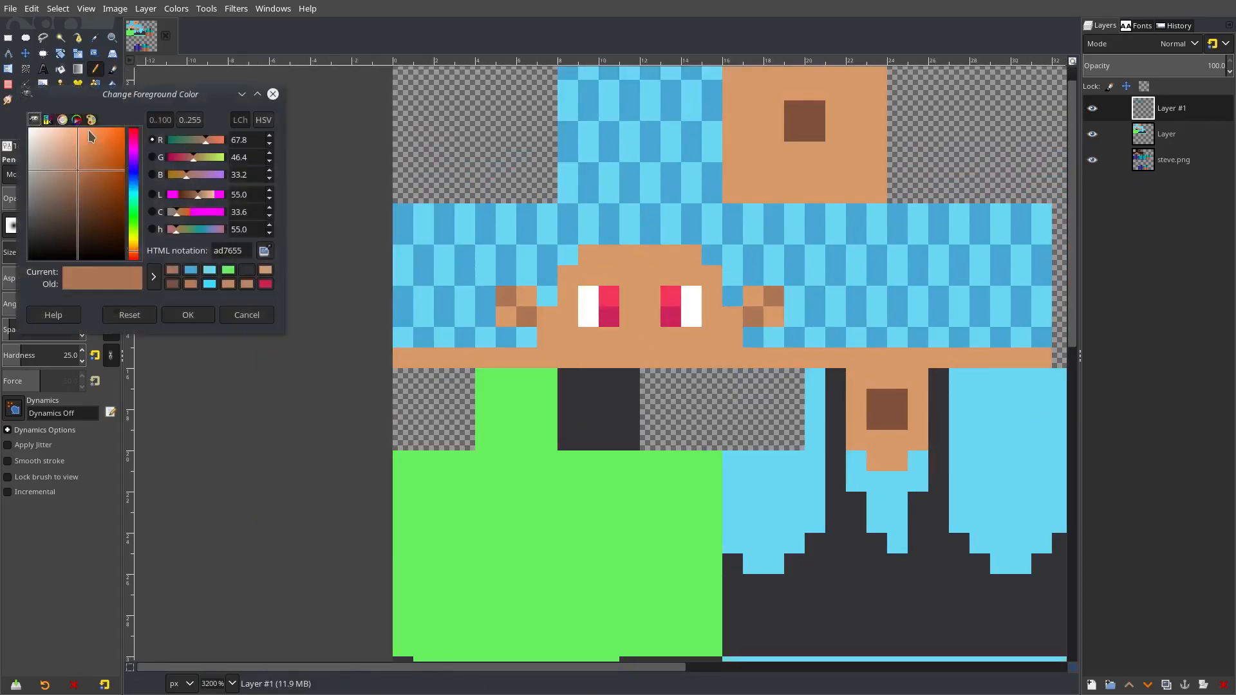
click(77, 174)
click(187, 314)
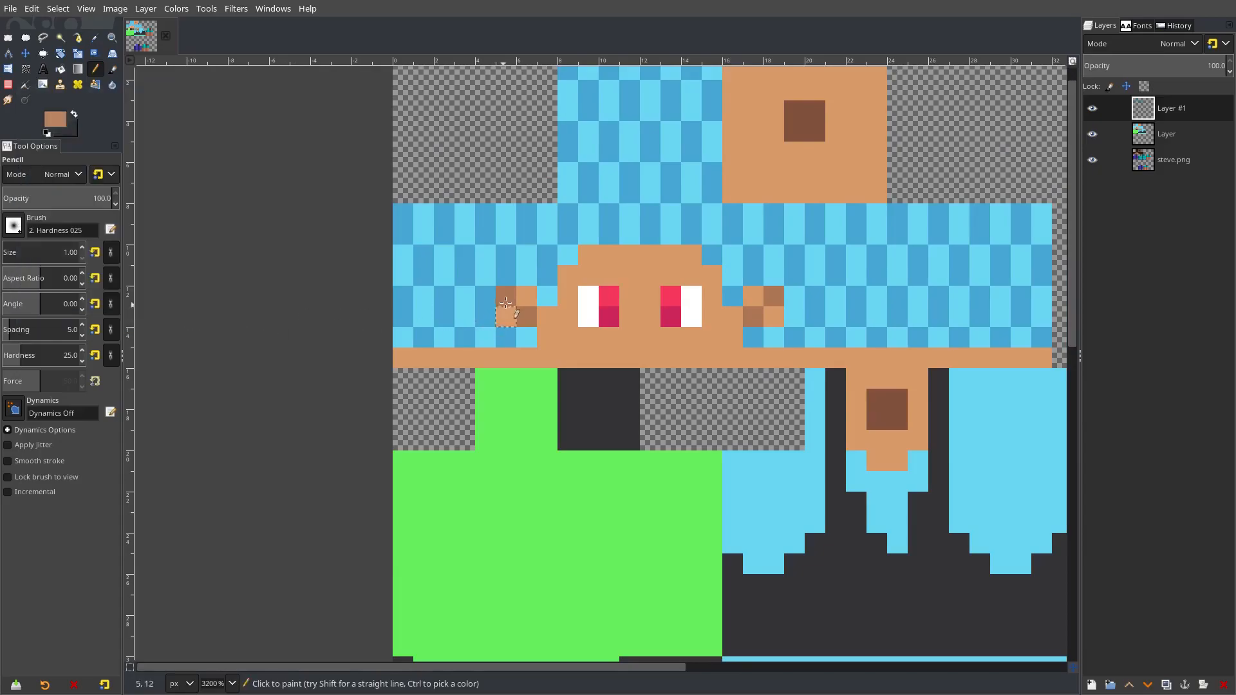
click(771, 300)
click(754, 317)
scroll(753, 317, down, 3)
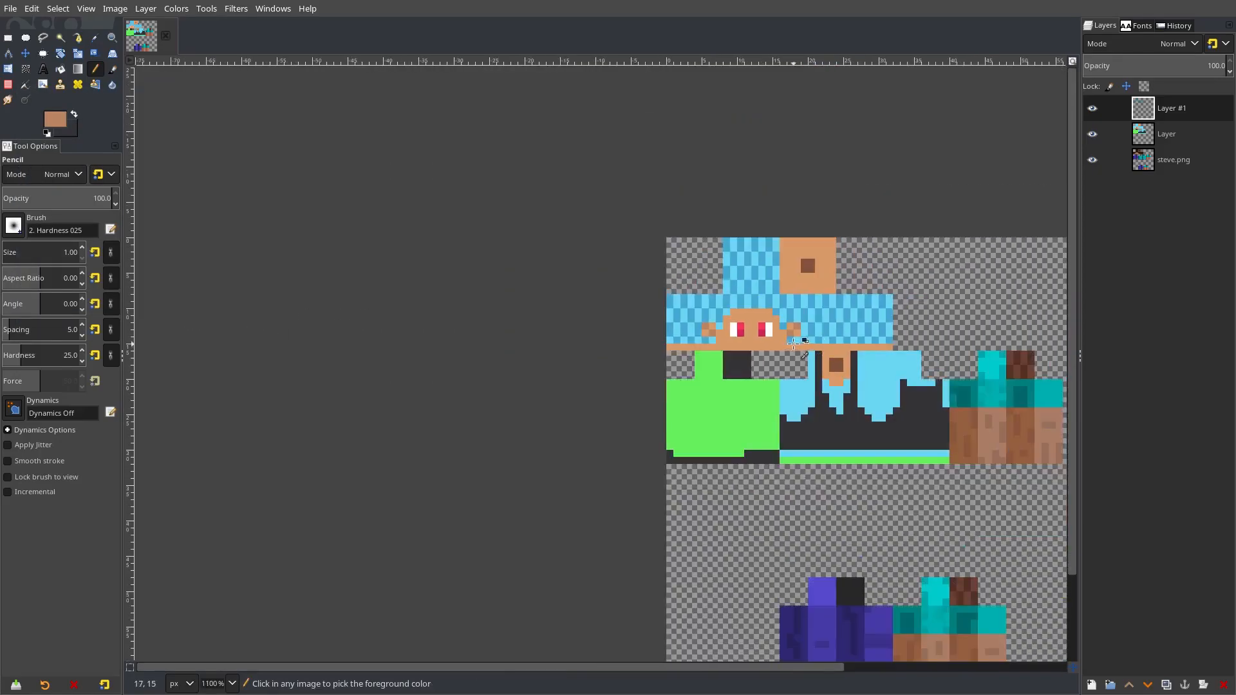
Paint the two pixels between the irises, in the upper eye row, with the darker skin brown on the shading layer.
scroll(754, 316, up, 4)
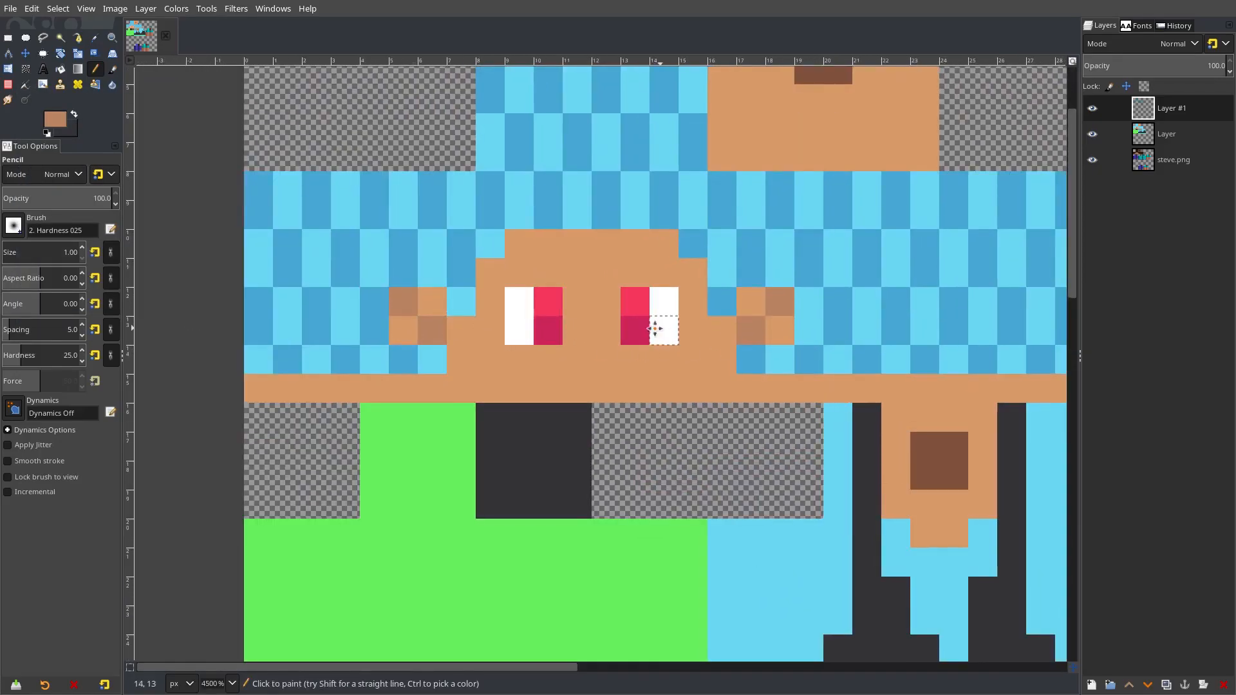
drag(660, 328, 639, 347)
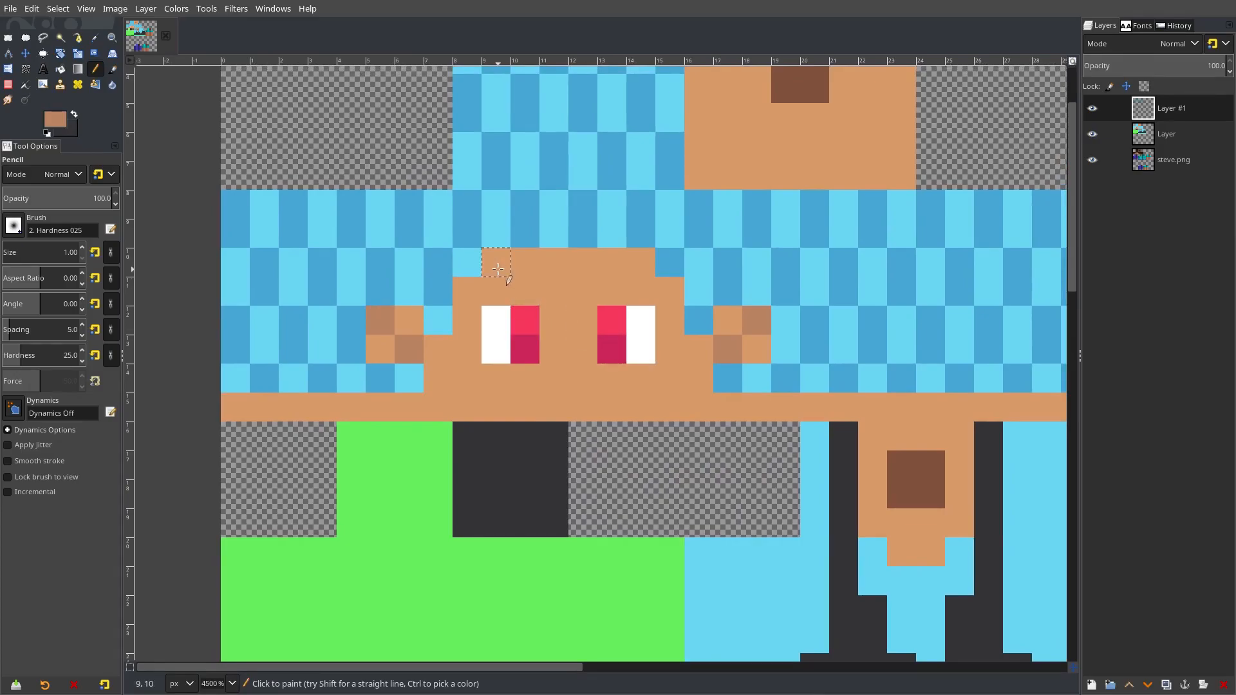
drag(593, 406, 586, 357)
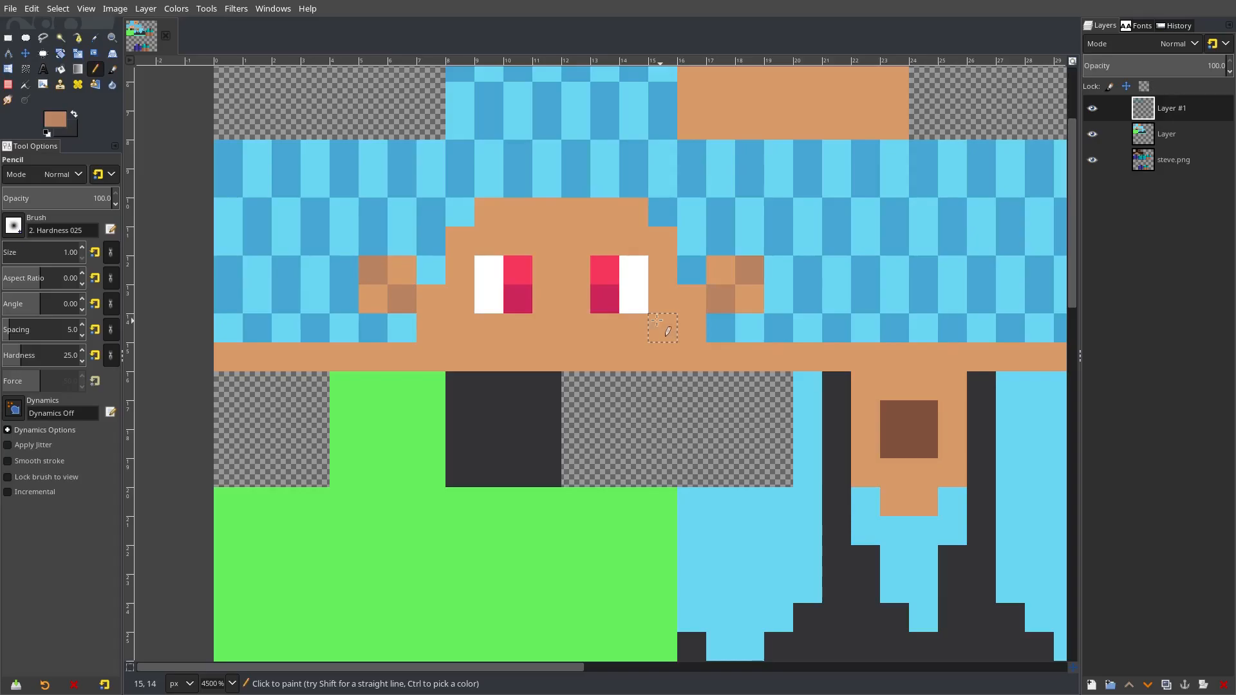
scroll(660, 320, down, 1)
scroll(668, 267, down, 2)
scroll(682, 354, up, 2)
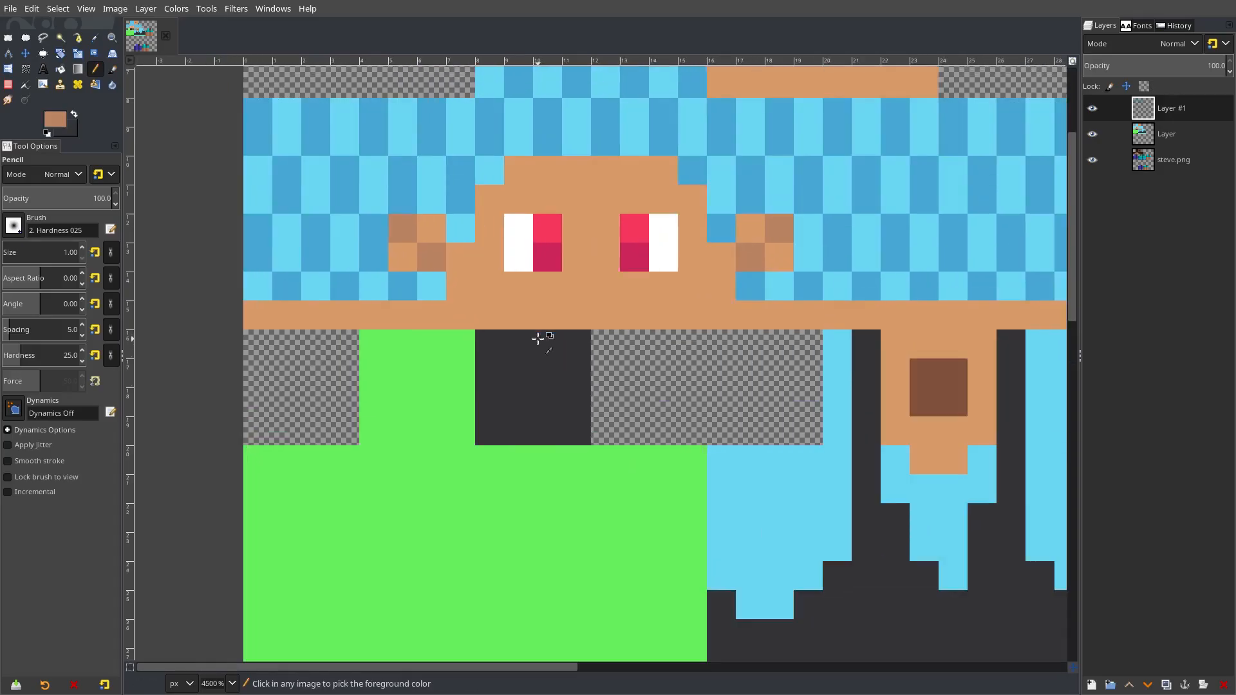
scroll(537, 338, up, 1)
scroll(538, 339, right, 1)
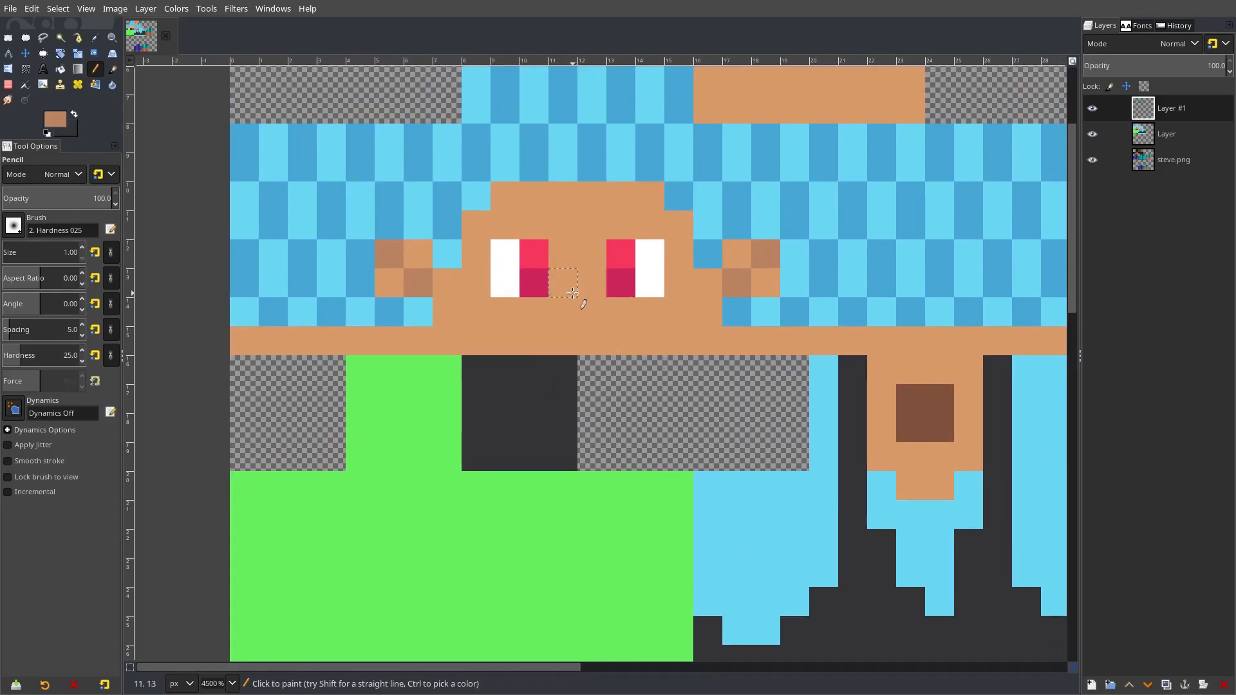
scroll(662, 414, down, 2)
scroll(671, 406, up, 3)
scroll(566, 124, up, 3)
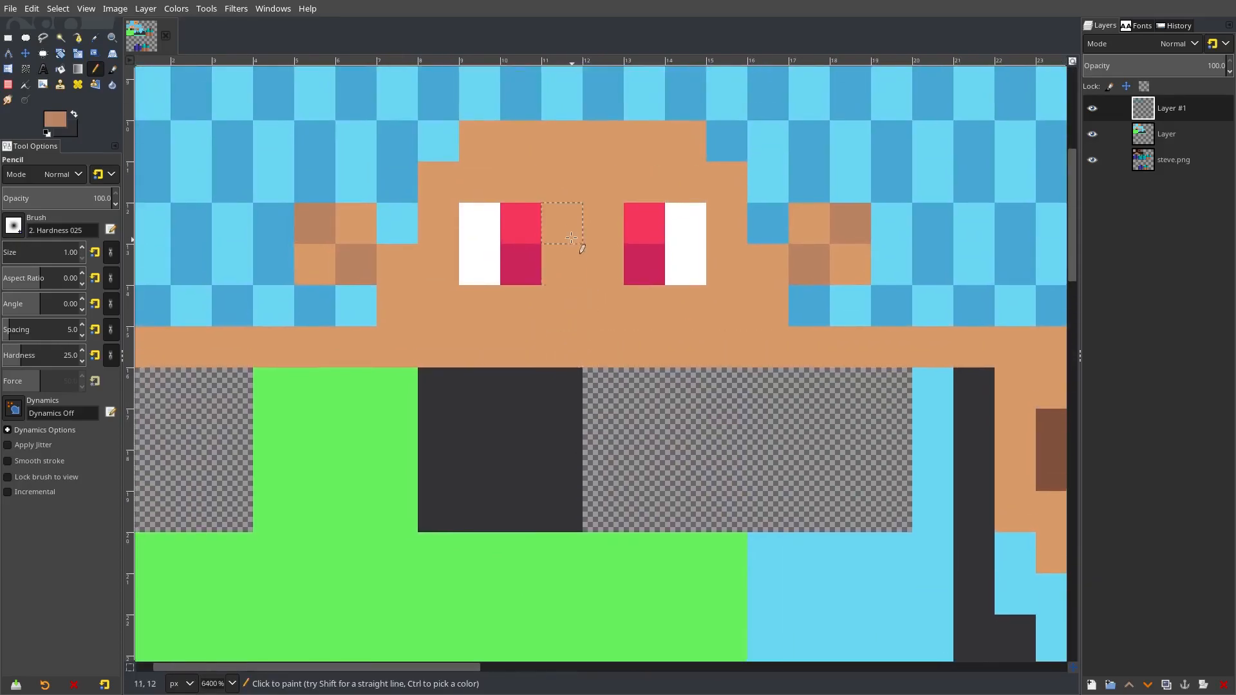
click(572, 240)
scroll(572, 240, down, 6)
scroll(635, 331, up, 4)
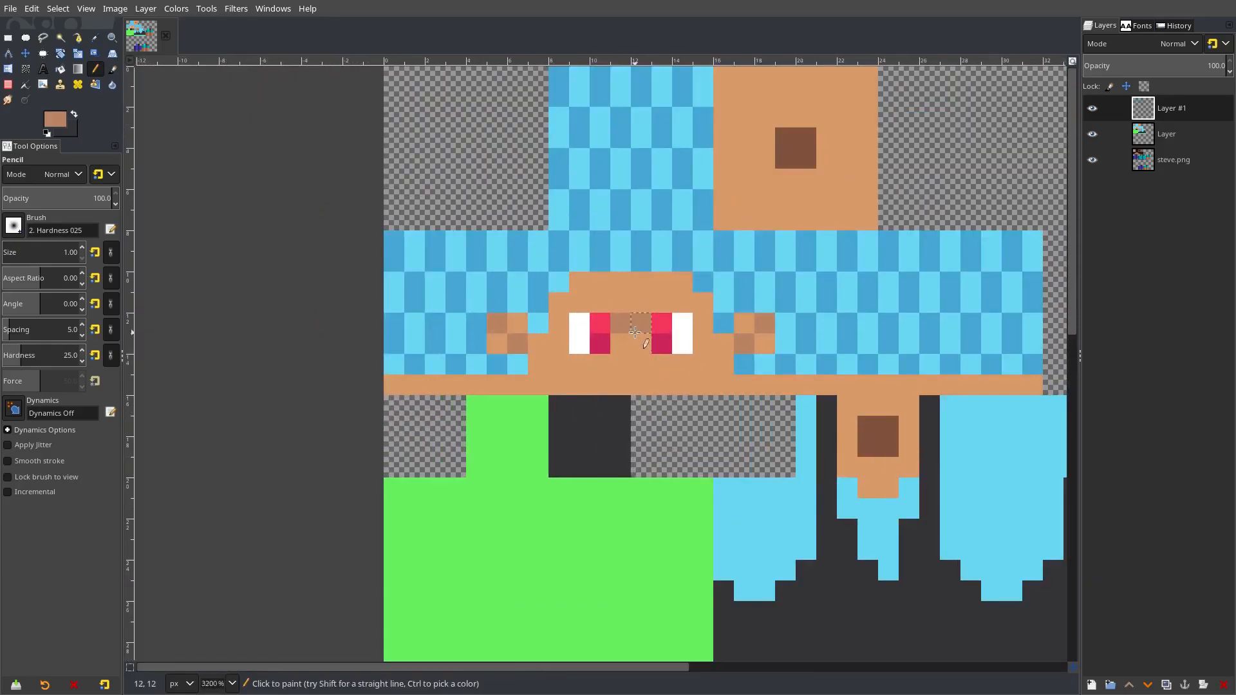
scroll(757, 469, down, 4)
scroll(757, 469, up, 5)
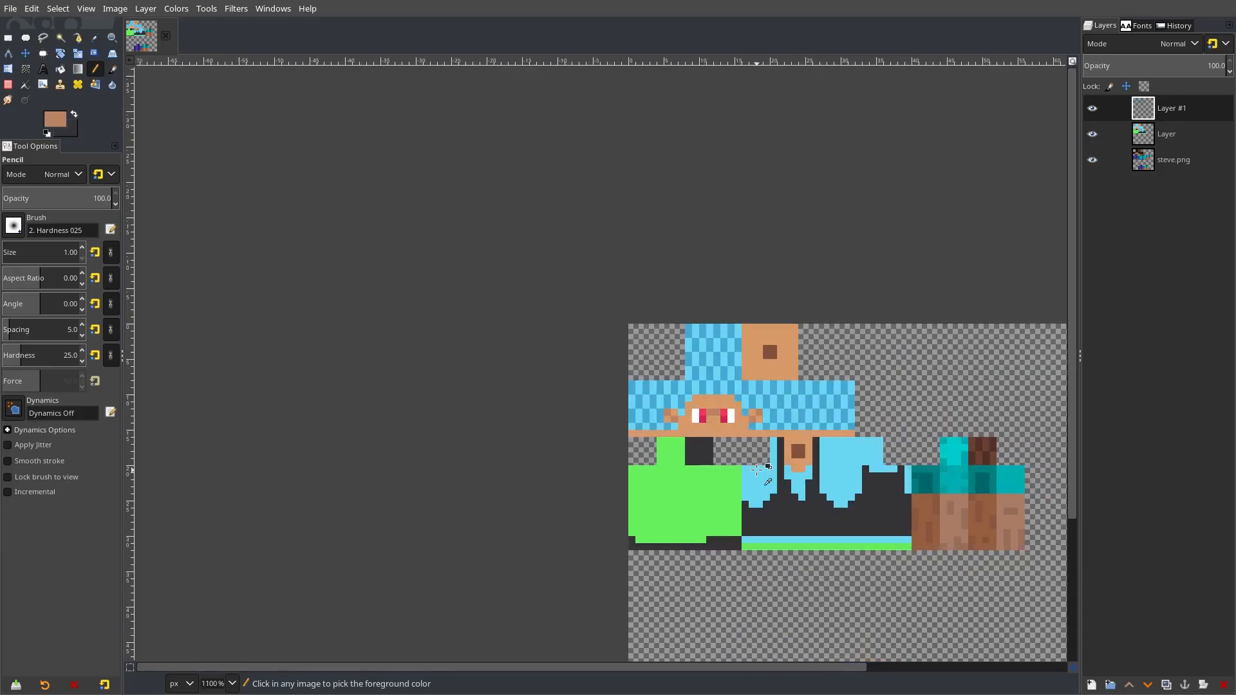
scroll(741, 389, down, 5)
scroll(741, 389, right, 8)
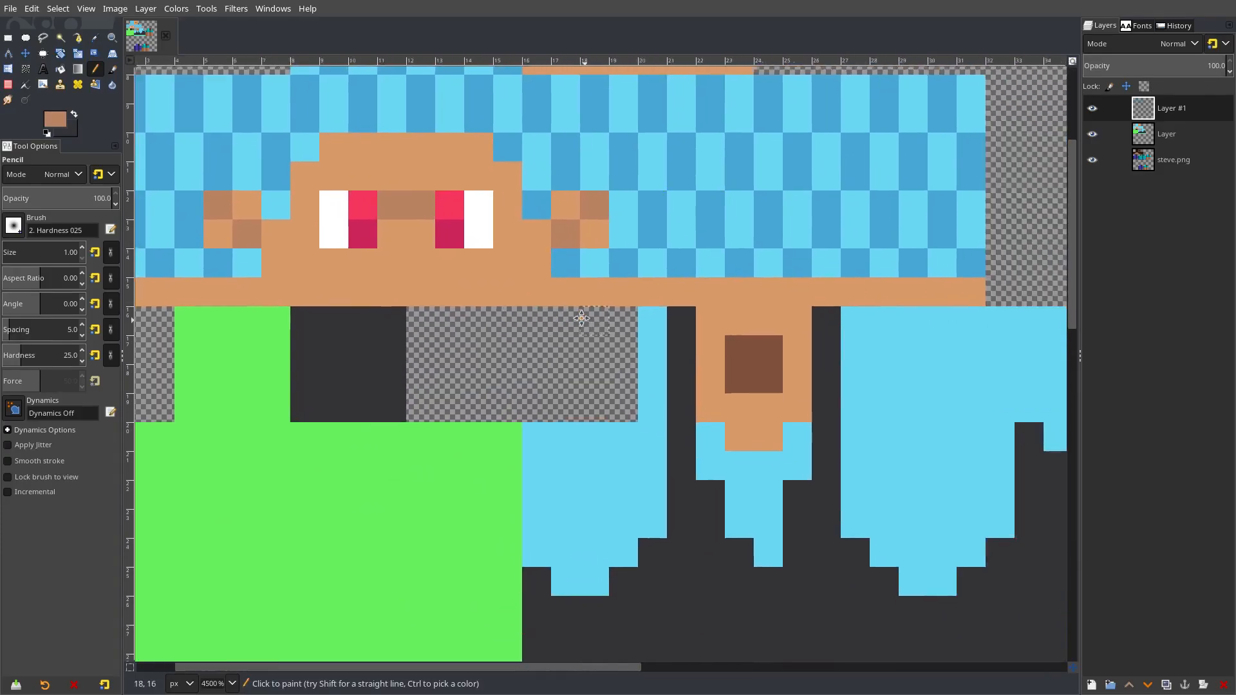
Sample the tan skin colour from the strip below the hair as the foreground colour.
scroll(657, 323, down, 3)
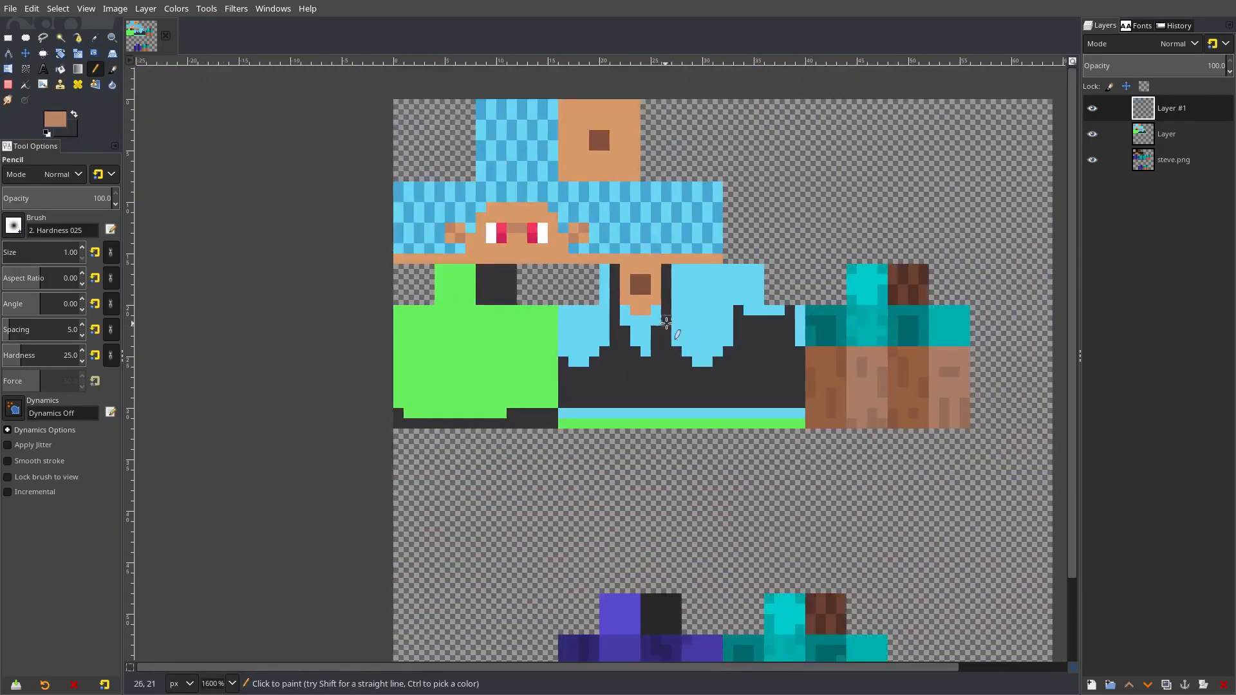
mouse_move(810, 371)
mouse_down()
mouse_move(756, 461)
mouse_move(740, 307)
mouse_move(525, 320)
mouse_move(618, 384)
mouse_move(580, 378)
mouse_up()
scroll(815, 382, up, 3)
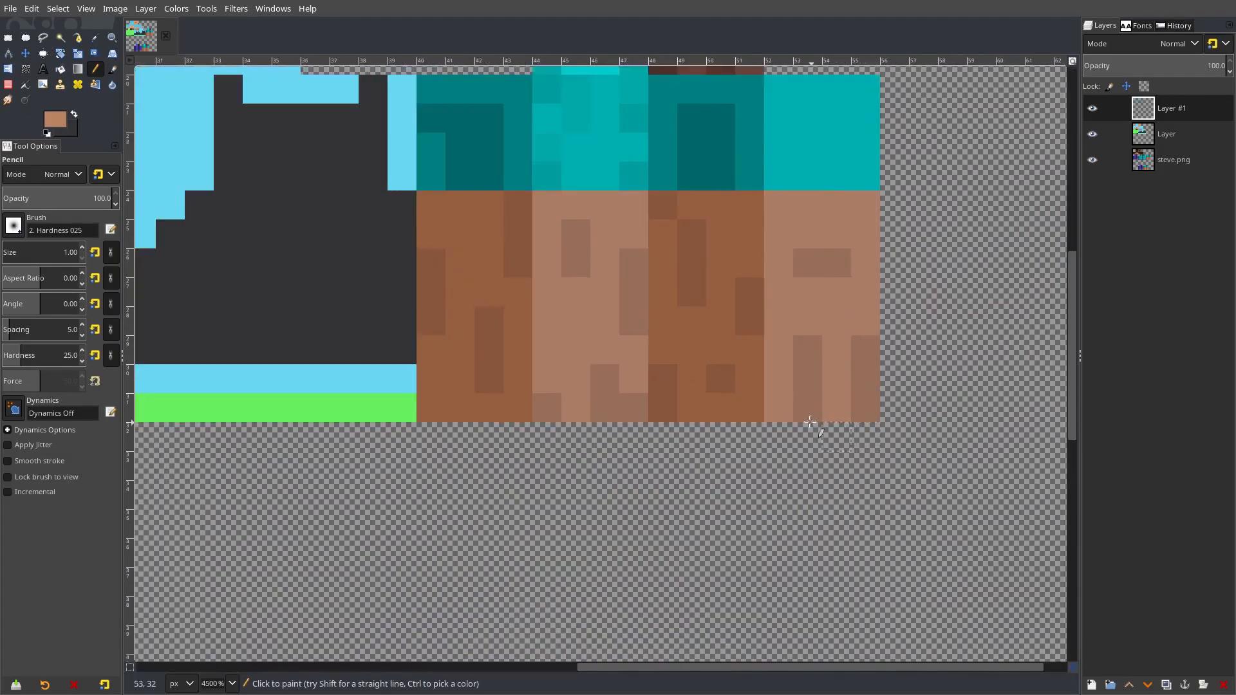
scroll(830, 445, up, 1)
click(74, 114)
click(55, 119)
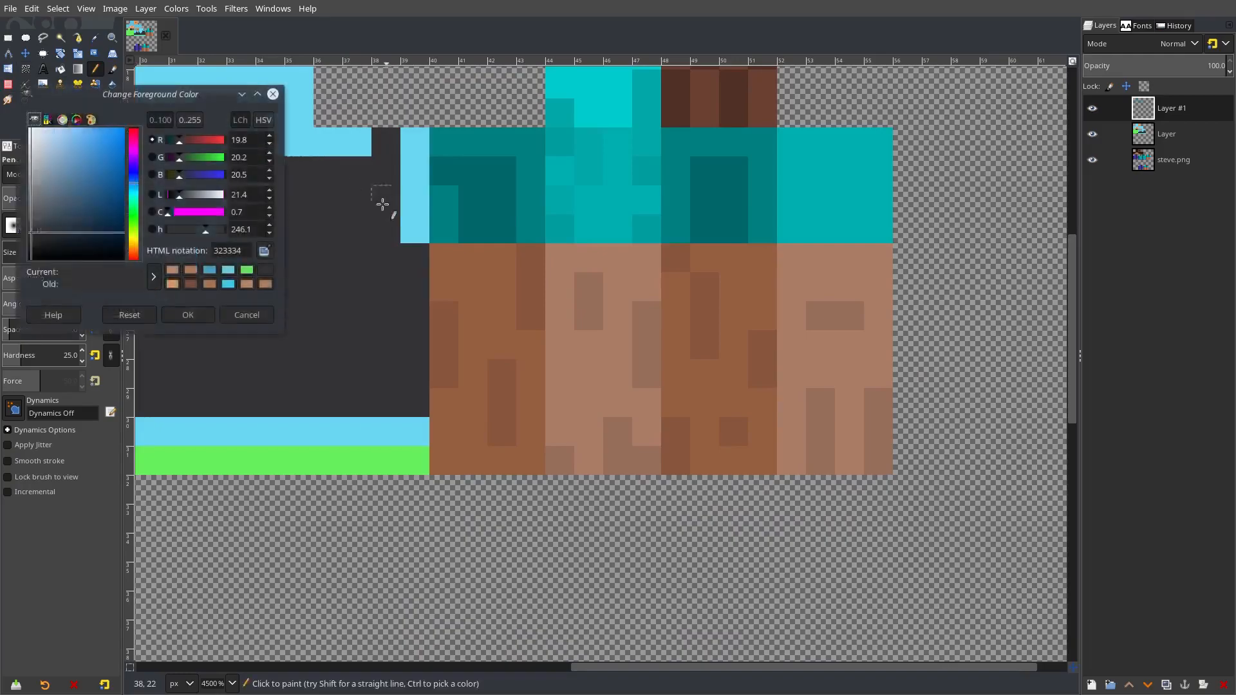
scroll(504, 300, left, 5)
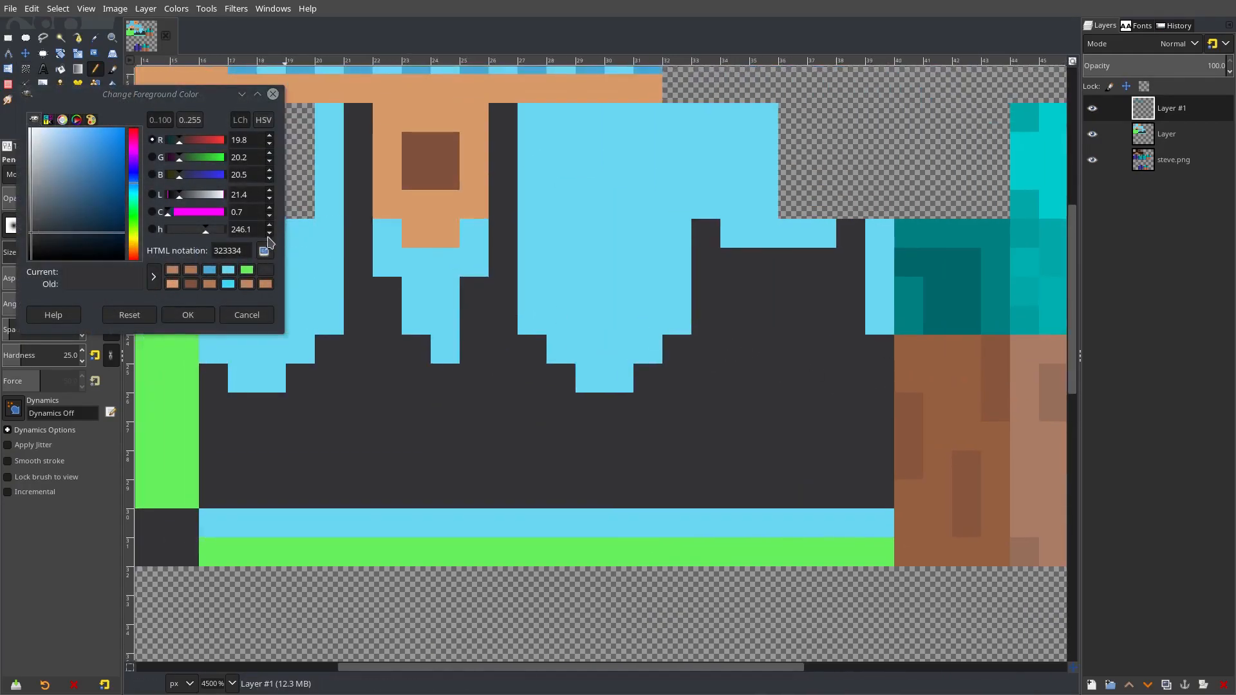
ctrl+click(450, 95)
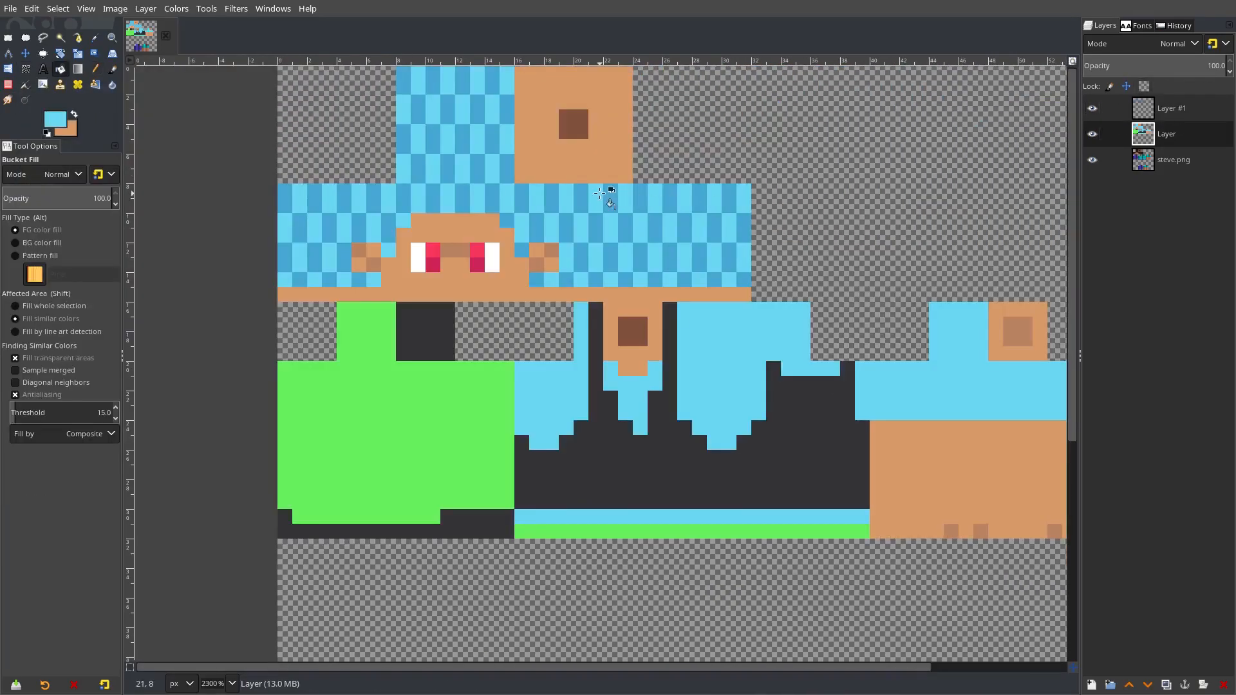
Set the foreground colour to near-black and get the Pencil ready on the shading layer, Layer #1.
scroll(651, 269, up, 3)
scroll(412, 276, down, 3)
scroll(412, 277, right, 3)
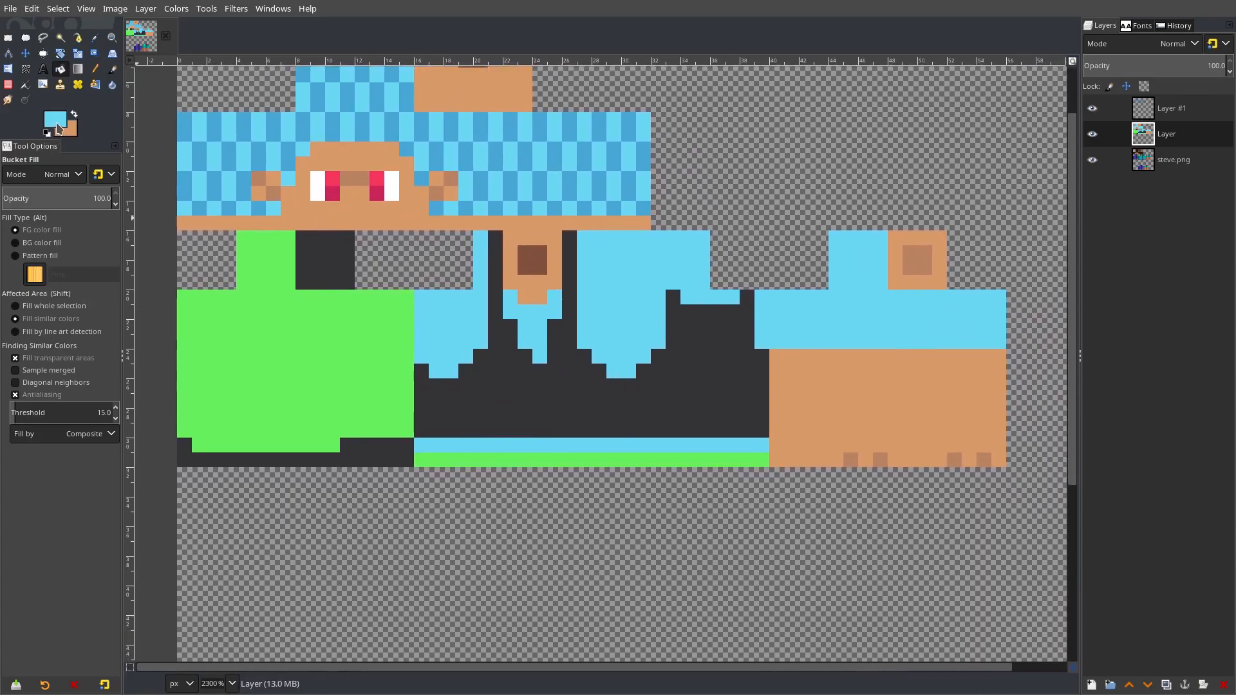
click(59, 128)
click(40, 247)
drag(37, 241, 36, 248)
click(175, 317)
click(95, 69)
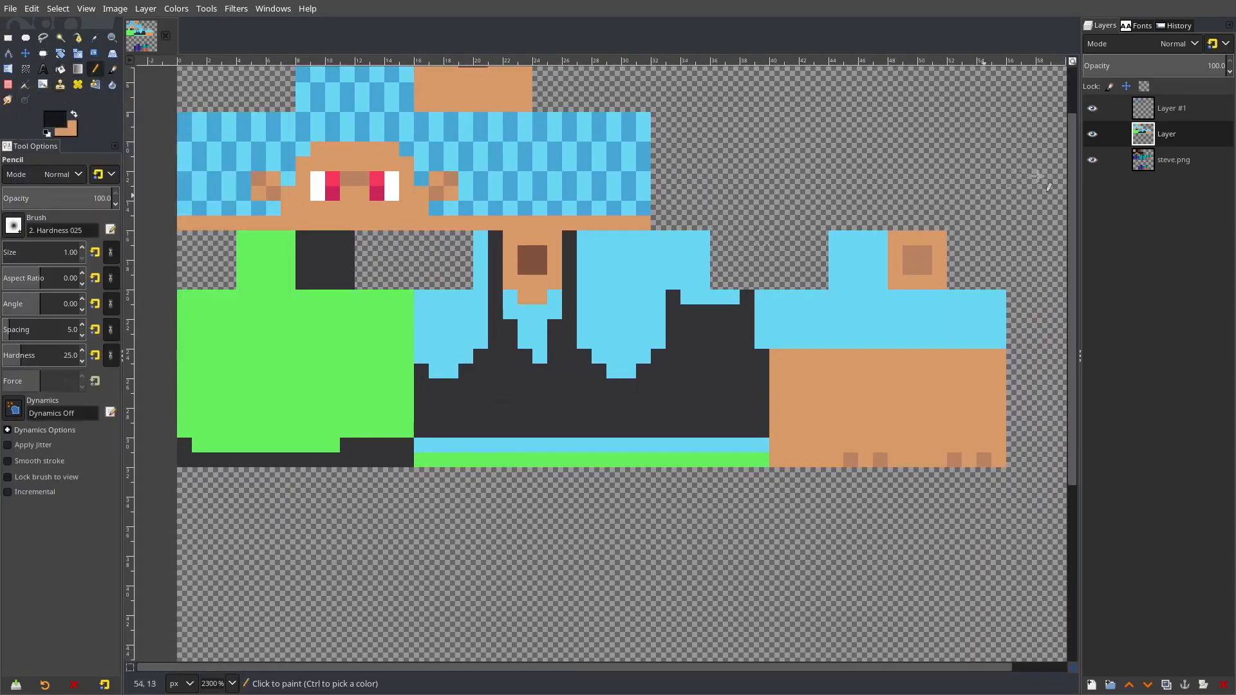
click(1172, 108)
Paint near-black fold marks down the middle of the dark shirt's front and in two columns on its back.
scroll(670, 405, up, 1)
click(515, 354)
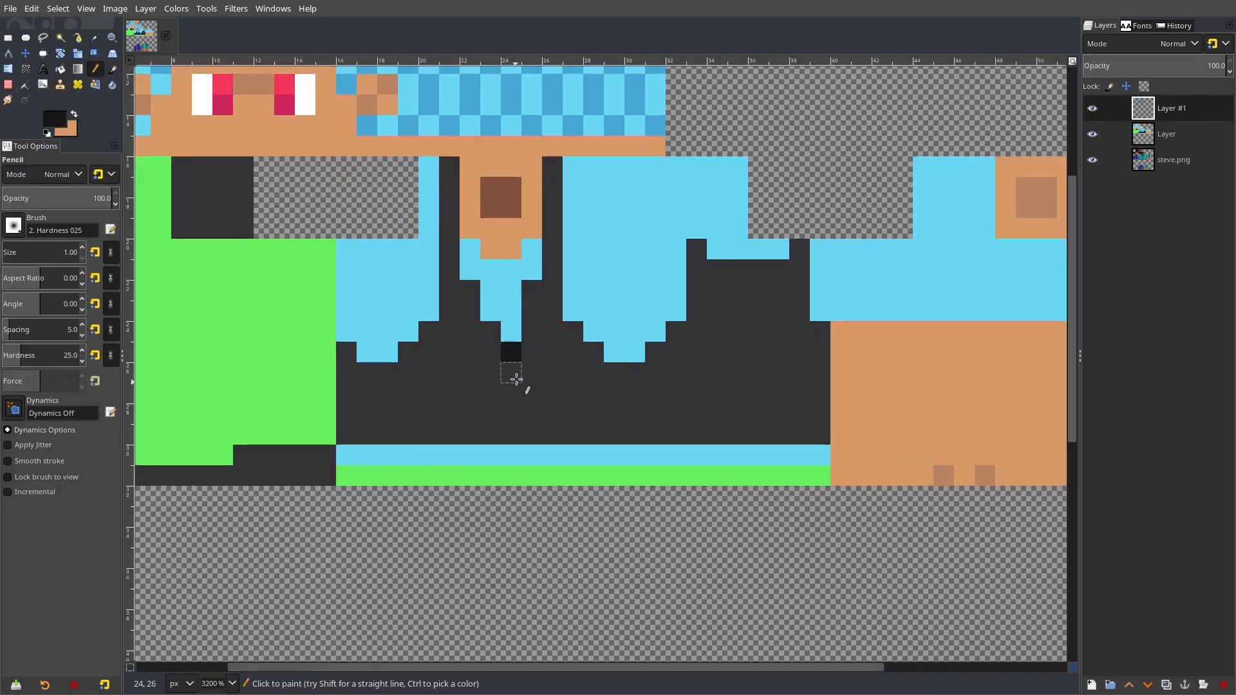
drag(532, 371, 532, 418)
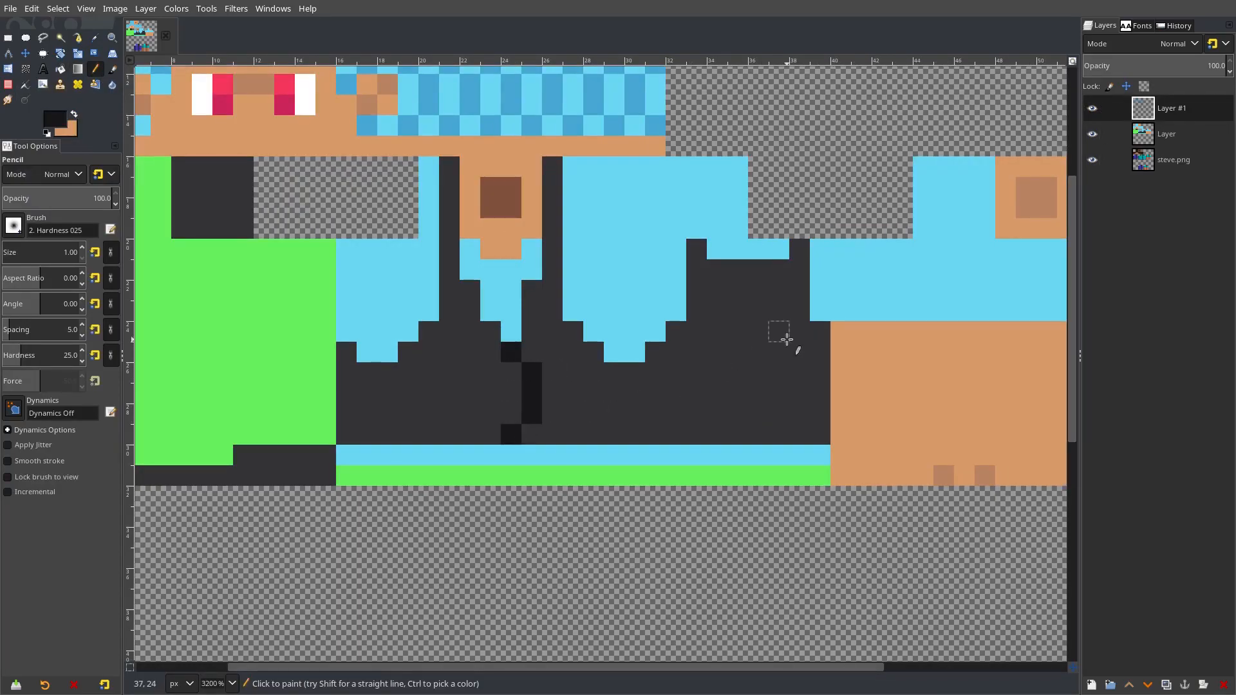
drag(717, 331, 718, 393)
click(779, 311)
drag(779, 351, 779, 413)
Repaint the shirt's fold marks in a slightly lighter near-black and shade the pixels under the blue points on both torso sides.
scroll(712, 434, down, 2)
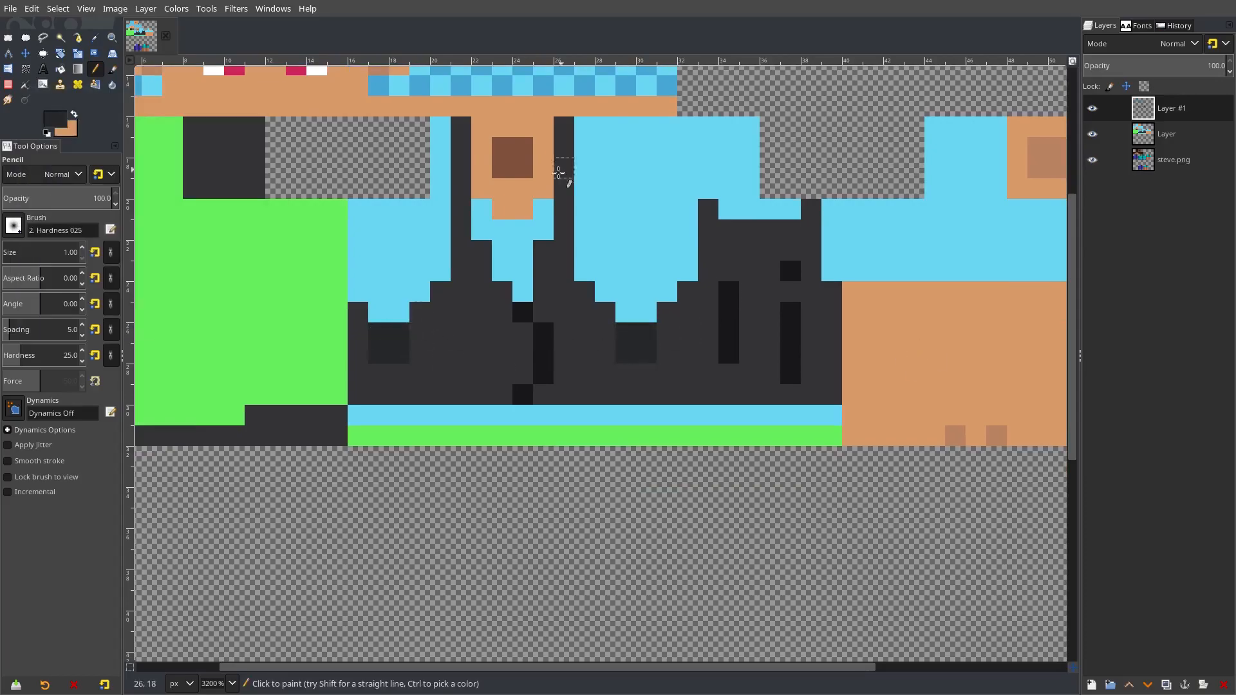
scroll(698, 199, up, 2)
scroll(753, 334, down, 2)
scroll(754, 334, up, 1)
click(55, 119)
key(Escape)
drag(805, 393, 804, 444)
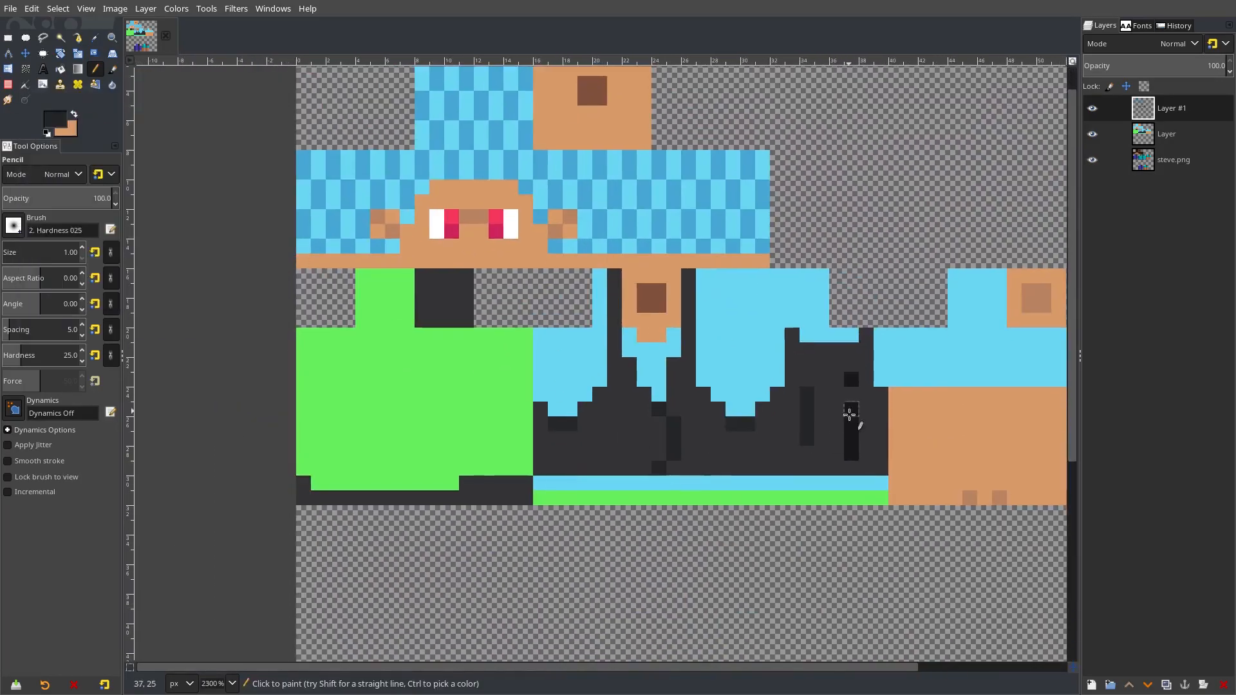
Compare the skin with the shading hidden and shown, and merge the shading layer down into the painted layer.
scroll(805, 444, up, 1)
click(1092, 109)
click(1092, 108)
click(1093, 109)
click(1097, 135)
click(1098, 135)
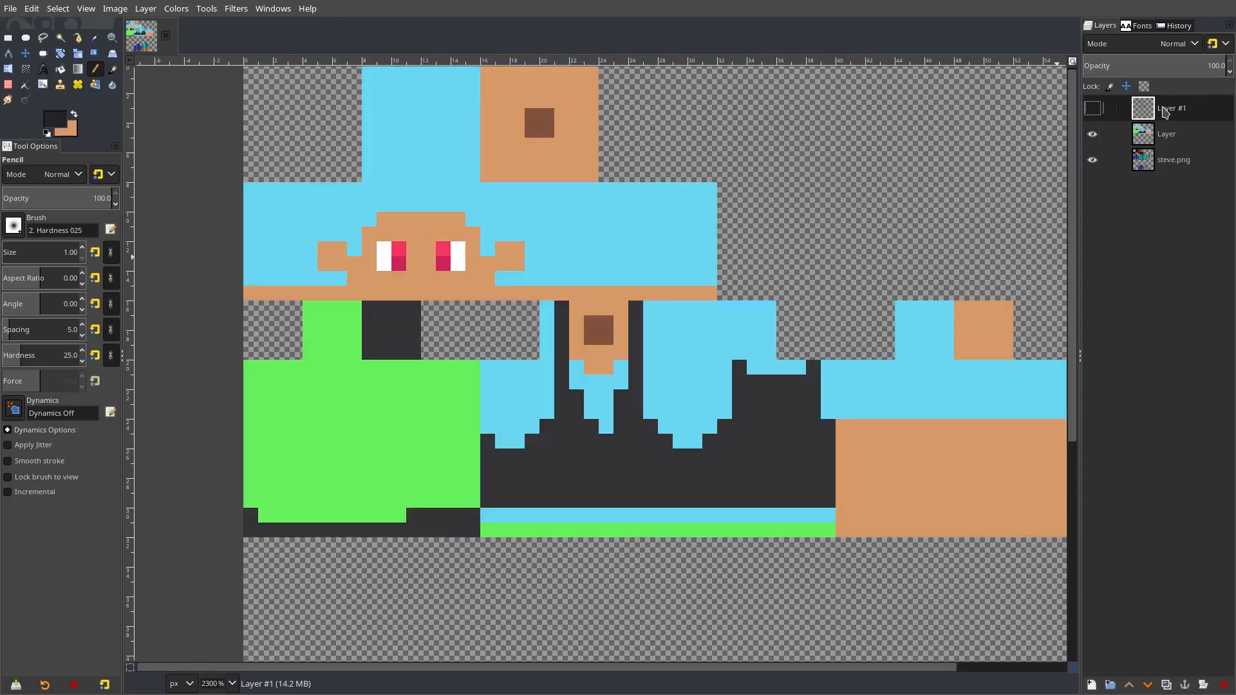
right_click(1165, 113)
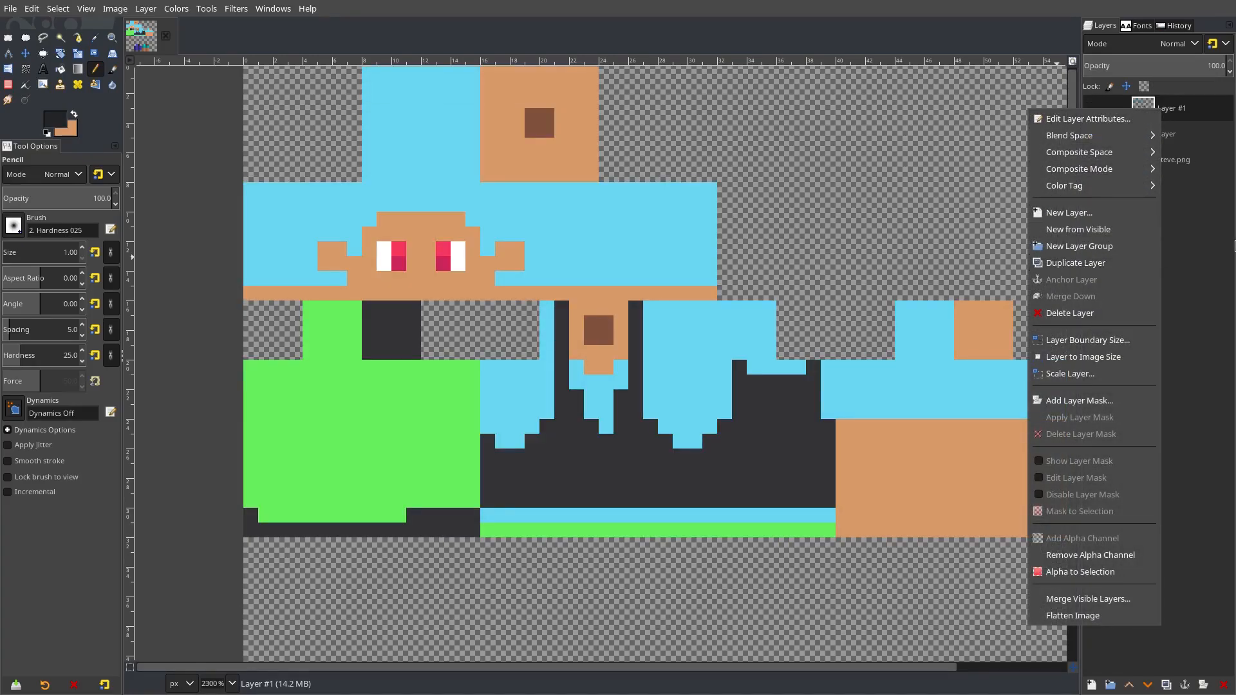
key(Escape)
click(1093, 109)
right_click(1168, 110)
click(1071, 293)
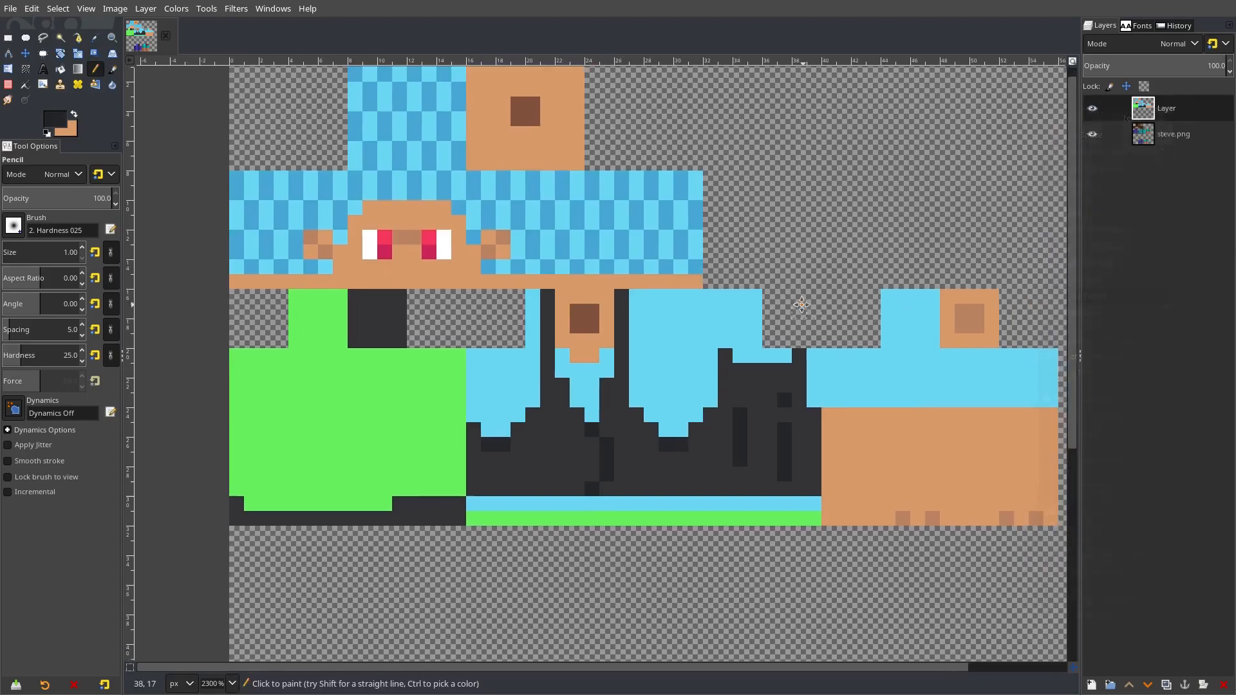
Hide the painted layer to expose the steve.png template and add a new transparent 64 × 64 px layer above it.
click(1165, 64)
drag(1165, 65, 1233, 71)
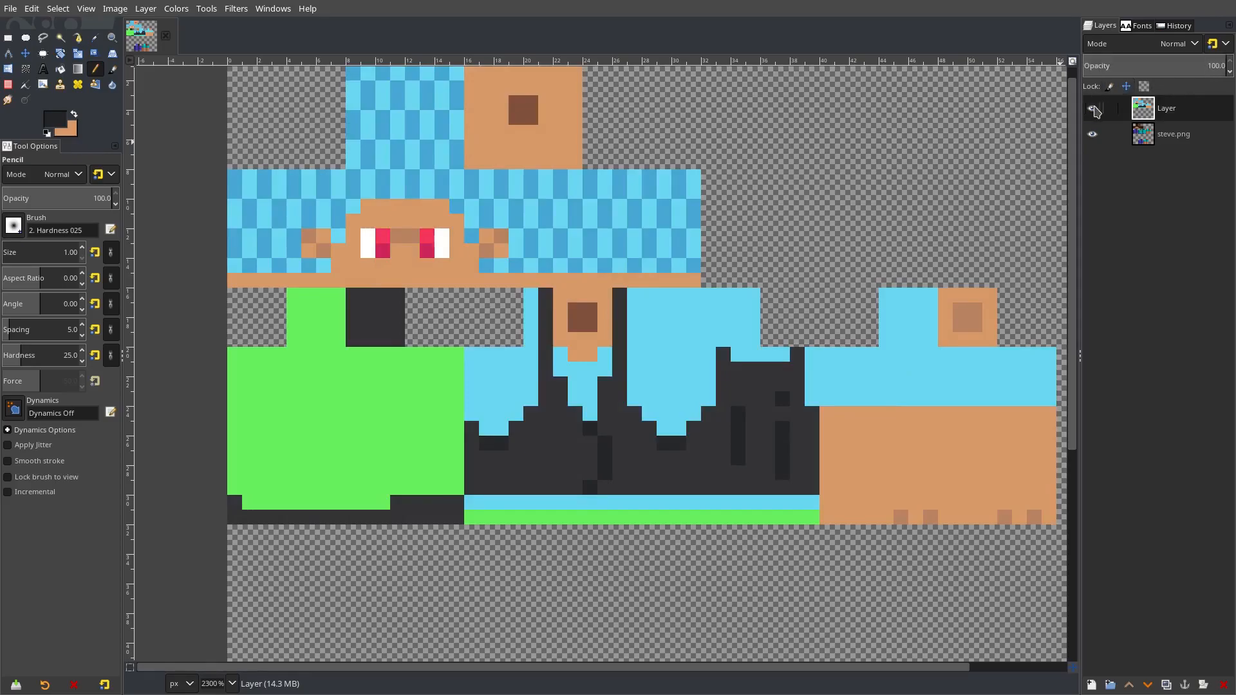
click(1094, 109)
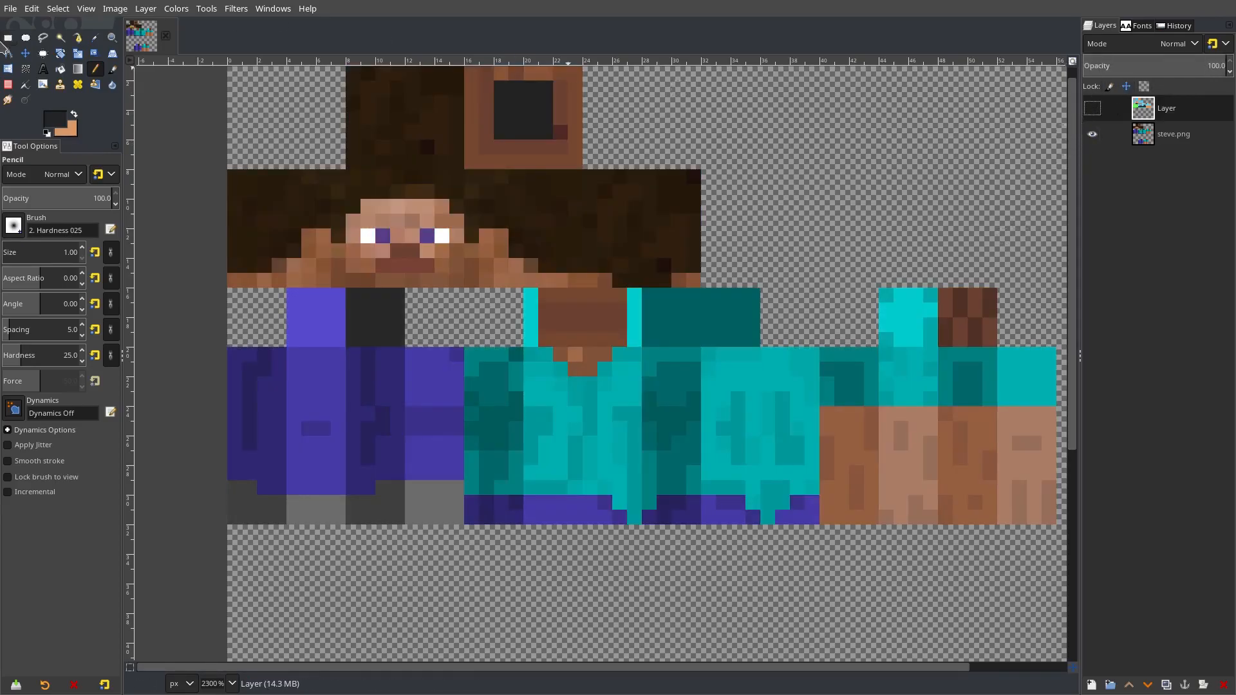
click(8, 38)
scroll(505, 284, down, 2)
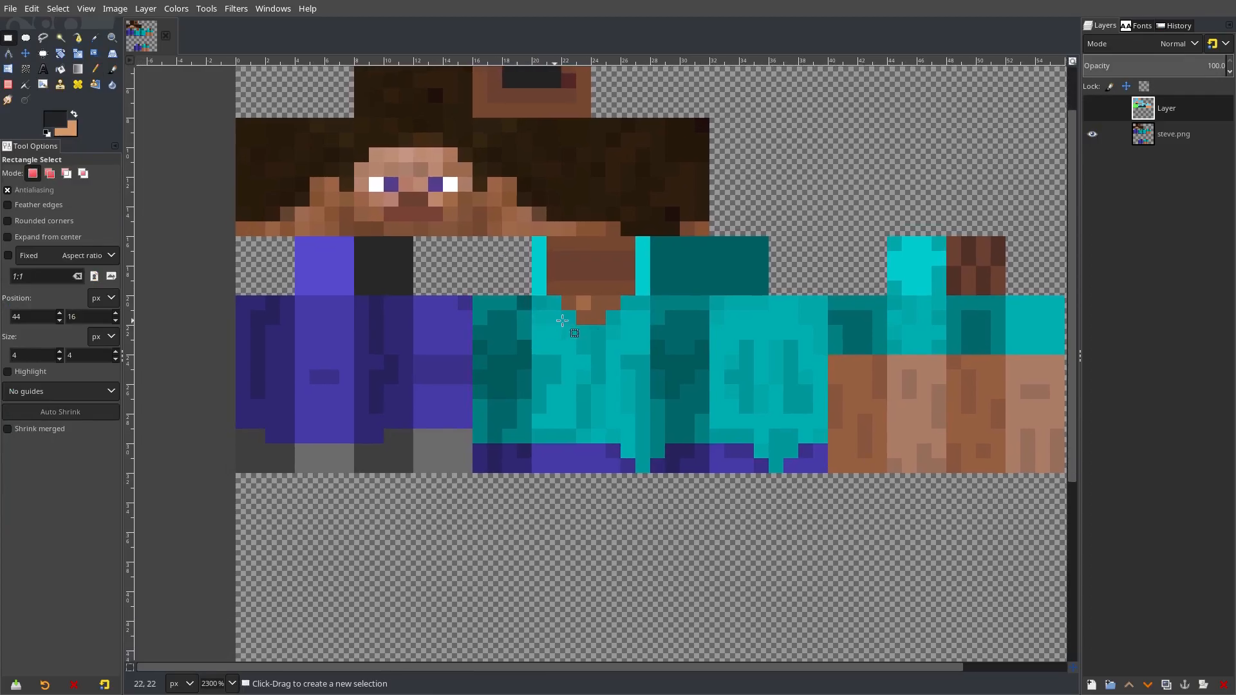
scroll(709, 341, down, 1)
scroll(734, 380, up, 1)
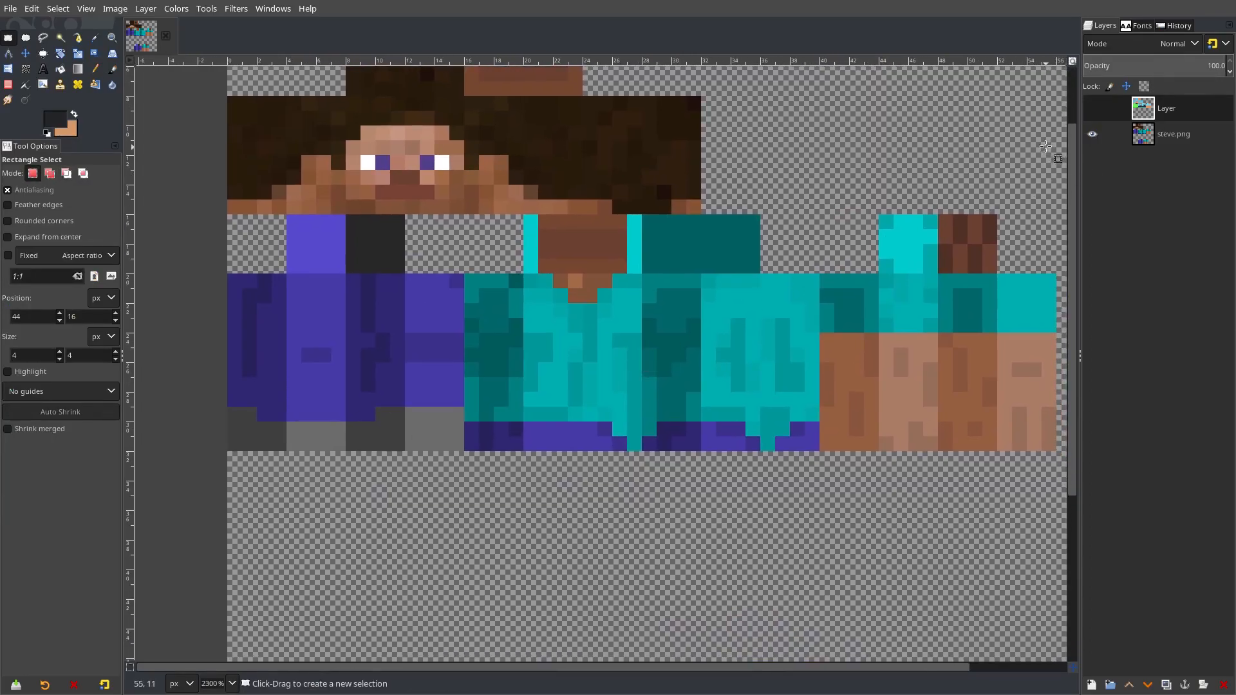
click(1093, 686)
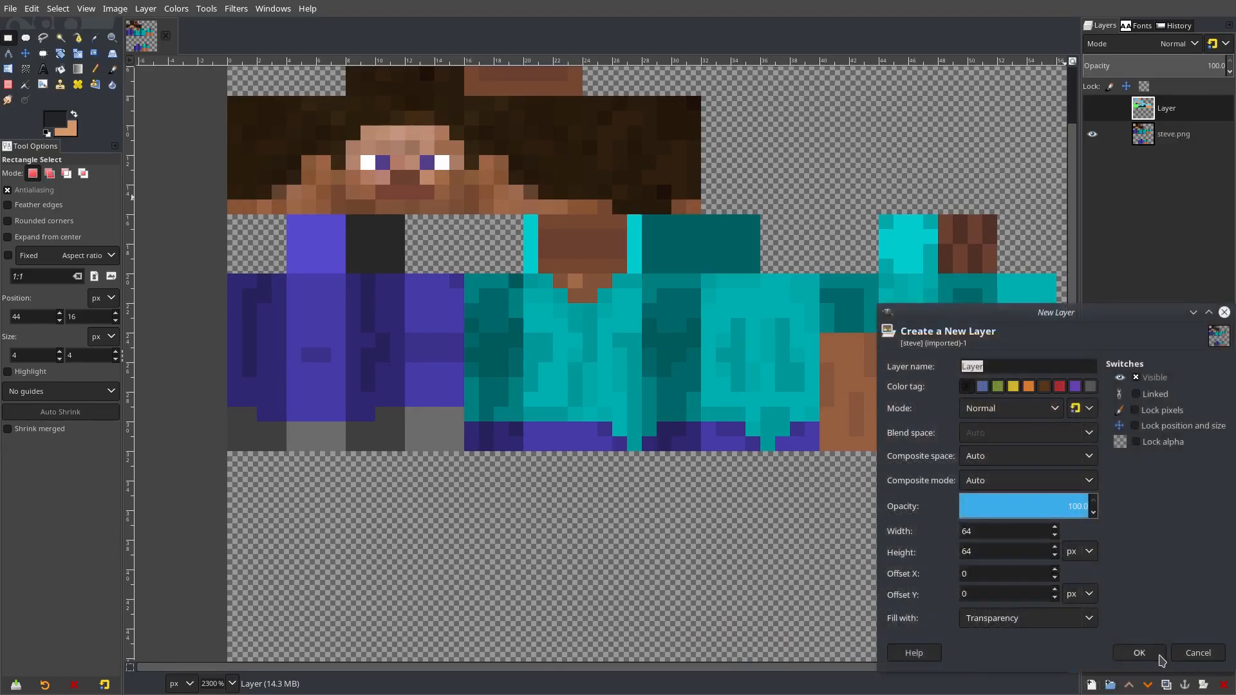
key(Return)
Select both 4 × 12 px side faces of the upper leg, torso and arm sections, plus both 8 × 8 px head sides.
drag(230, 274, 286, 451)
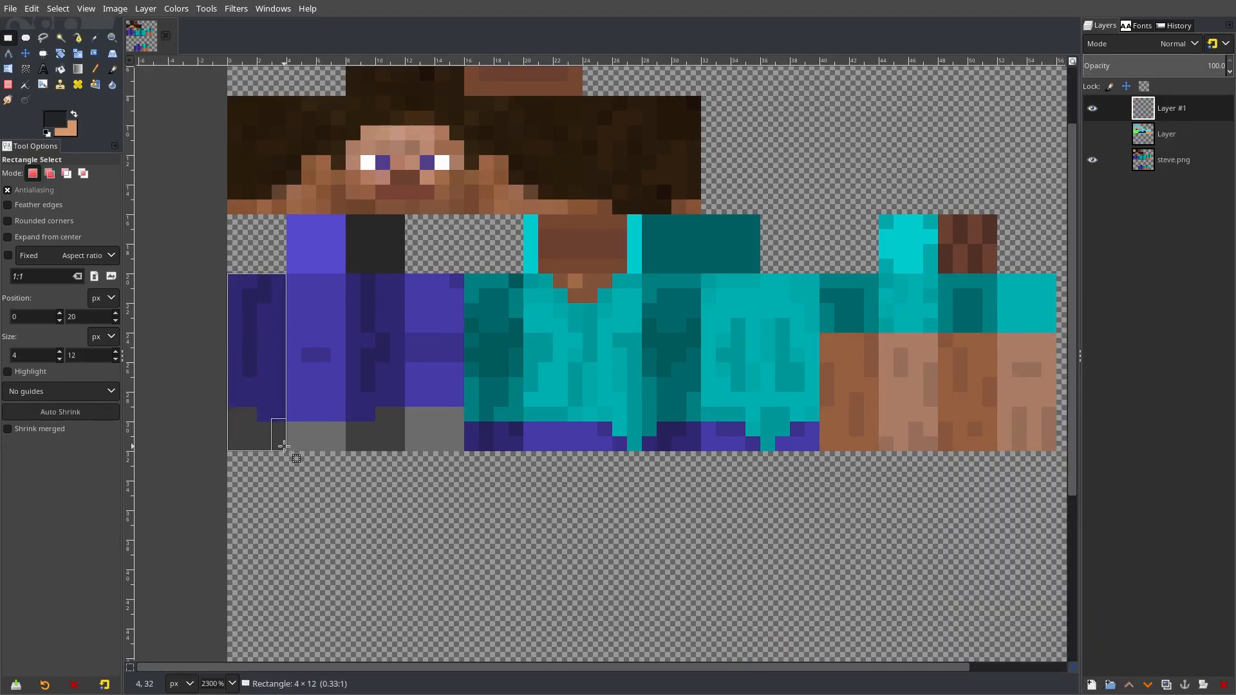
drag(348, 273, 407, 451)
drag(465, 273, 525, 451)
drag(643, 274, 702, 451)
drag(821, 274, 879, 451)
drag(939, 274, 997, 450)
scroll(371, 395, up, 3)
scroll(371, 395, left, 3)
drag(431, 184, 317, 297)
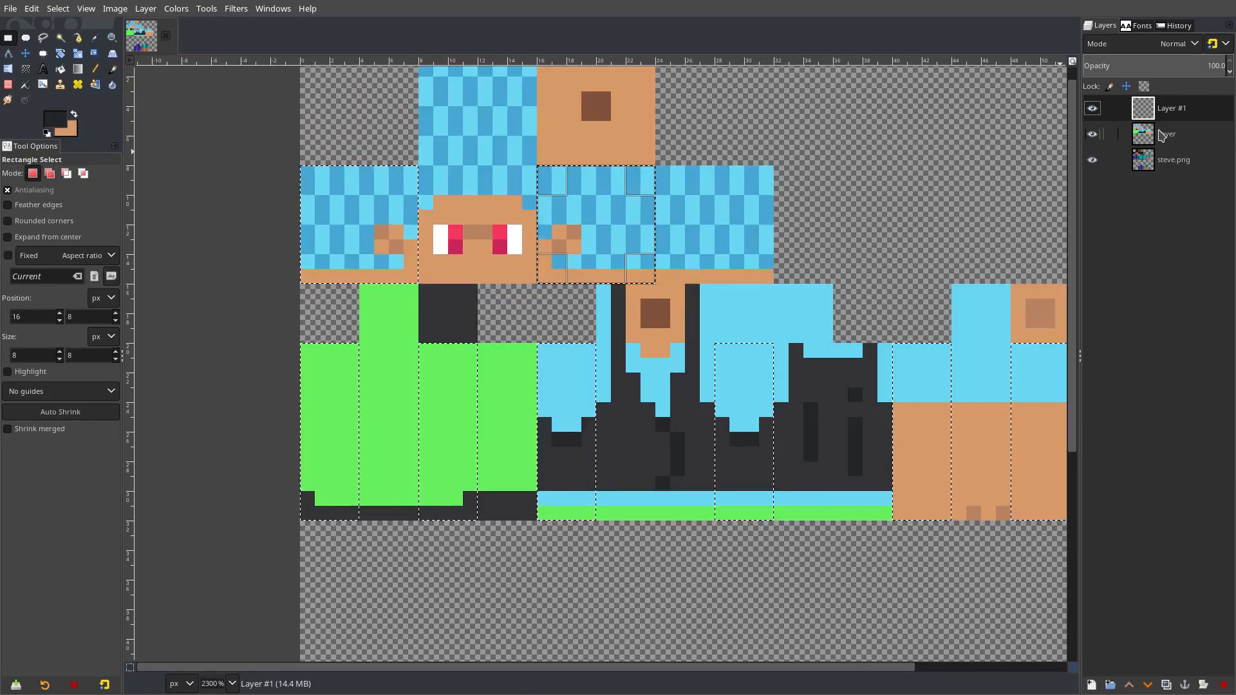
Make the new top layer active and set the foreground colour to dark blue 00254b.
click(1159, 137)
click(1140, 111)
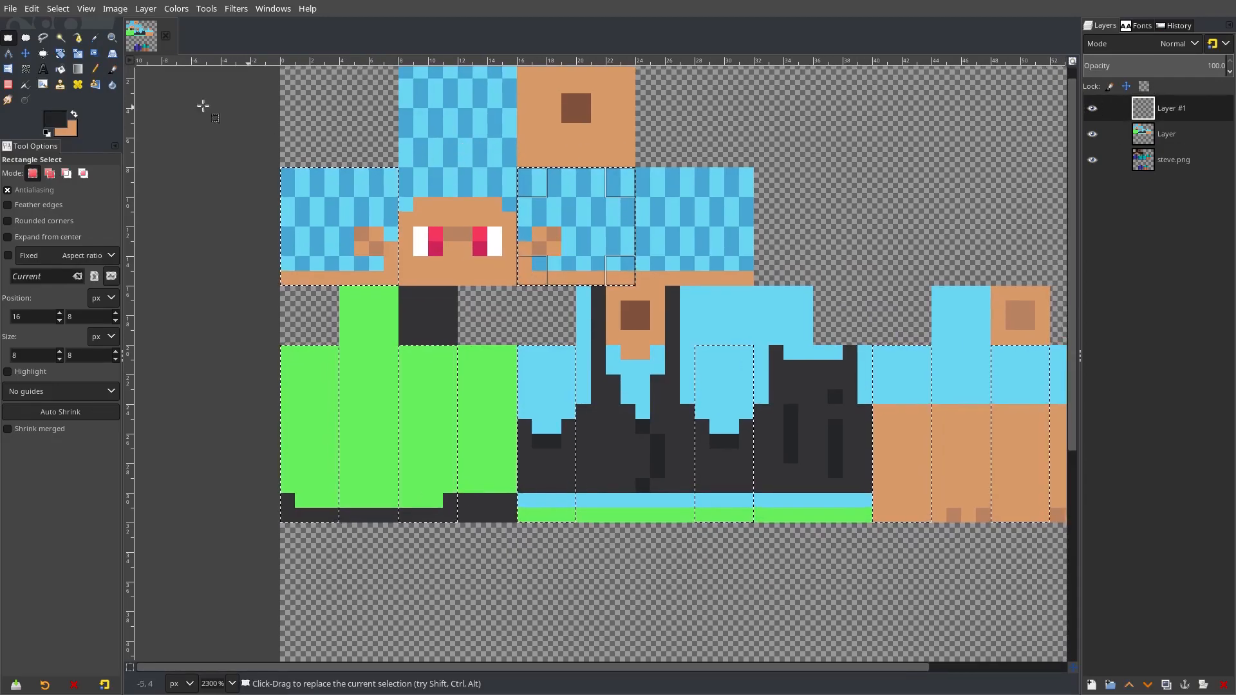
click(54, 119)
drag(111, 201, 132, 221)
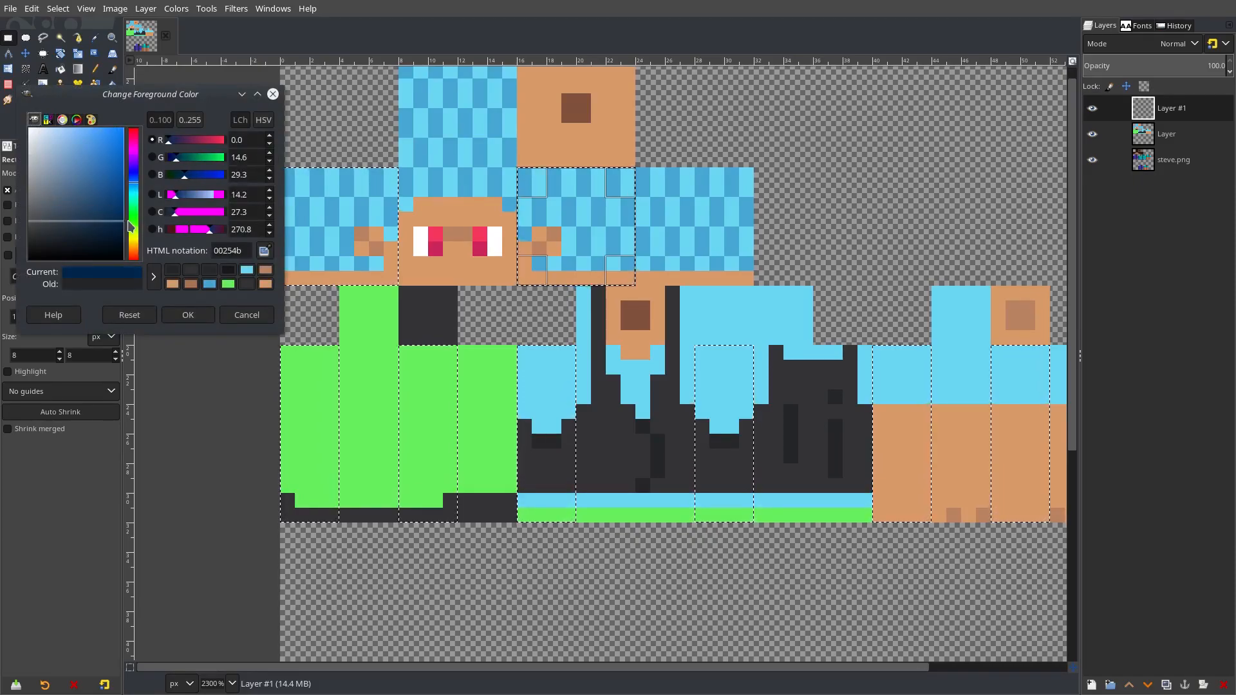
click(204, 315)
Bucket-fill the selected side faces with the dark blue and clear the selection.
key(shift+b)
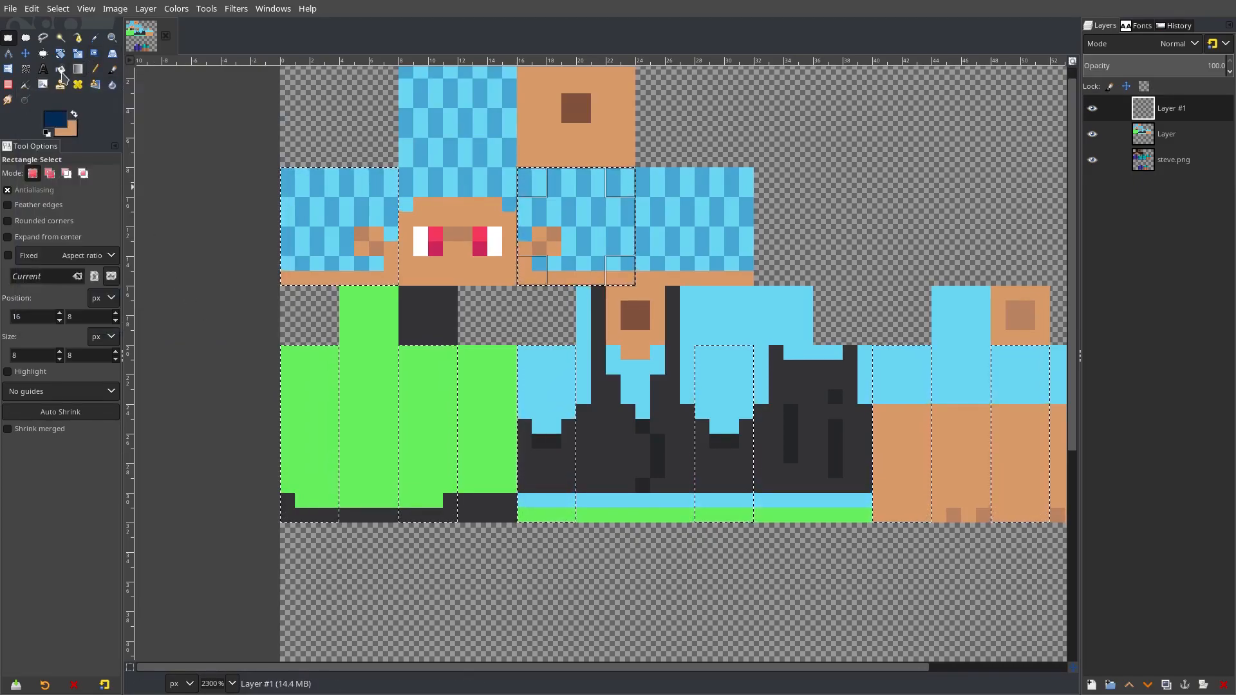
click(337, 209)
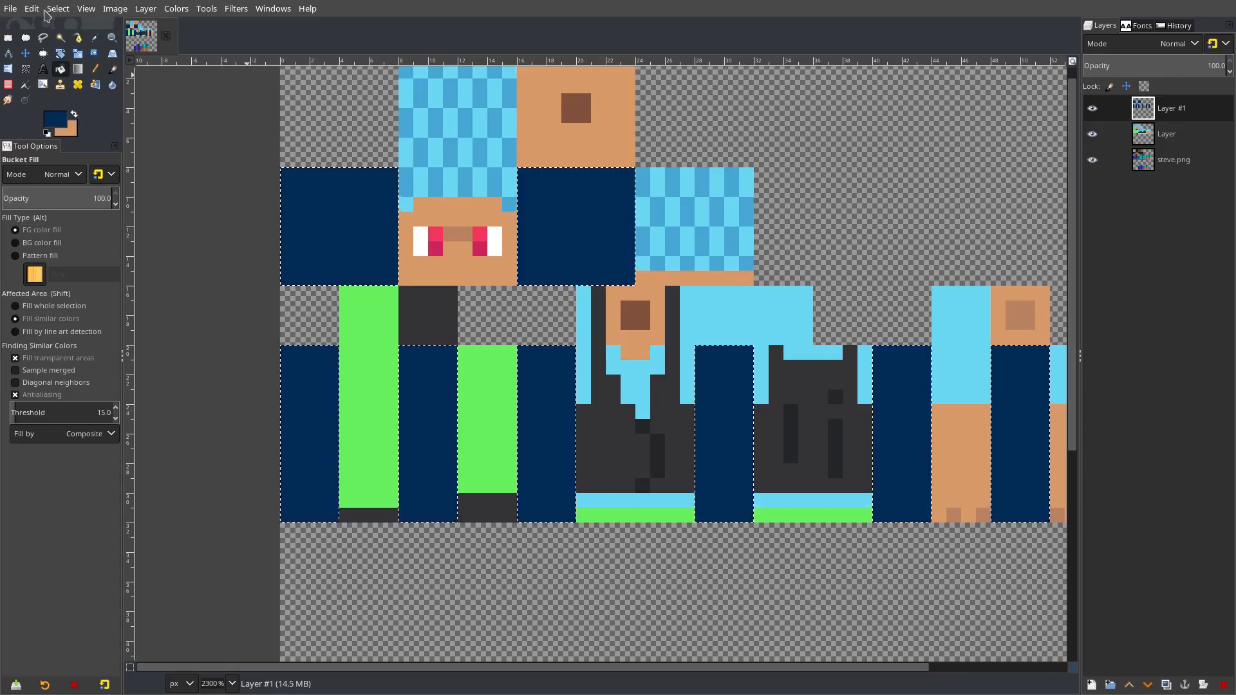
key(alt+s)
key(n)
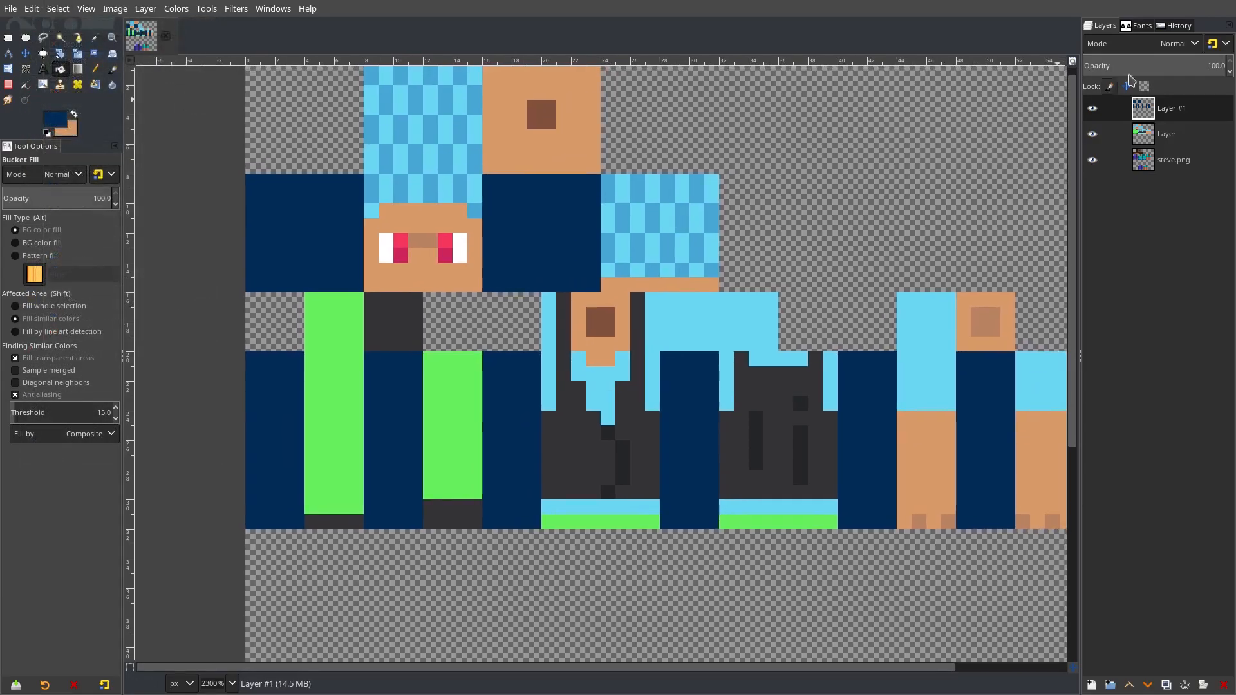
Set the dark blue side-face layer to Grain merge mode with 59.6 opacity.
click(1143, 62)
drag(1144, 62, 1146, 62)
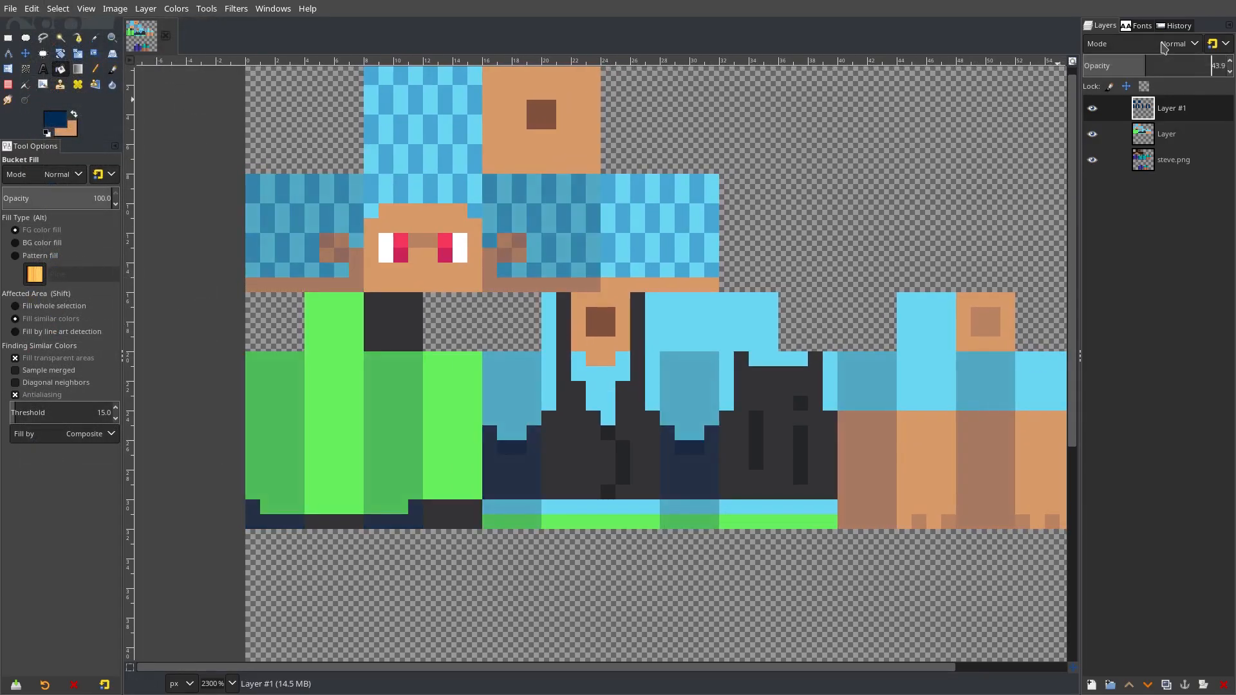
click(1178, 43)
click(1140, 623)
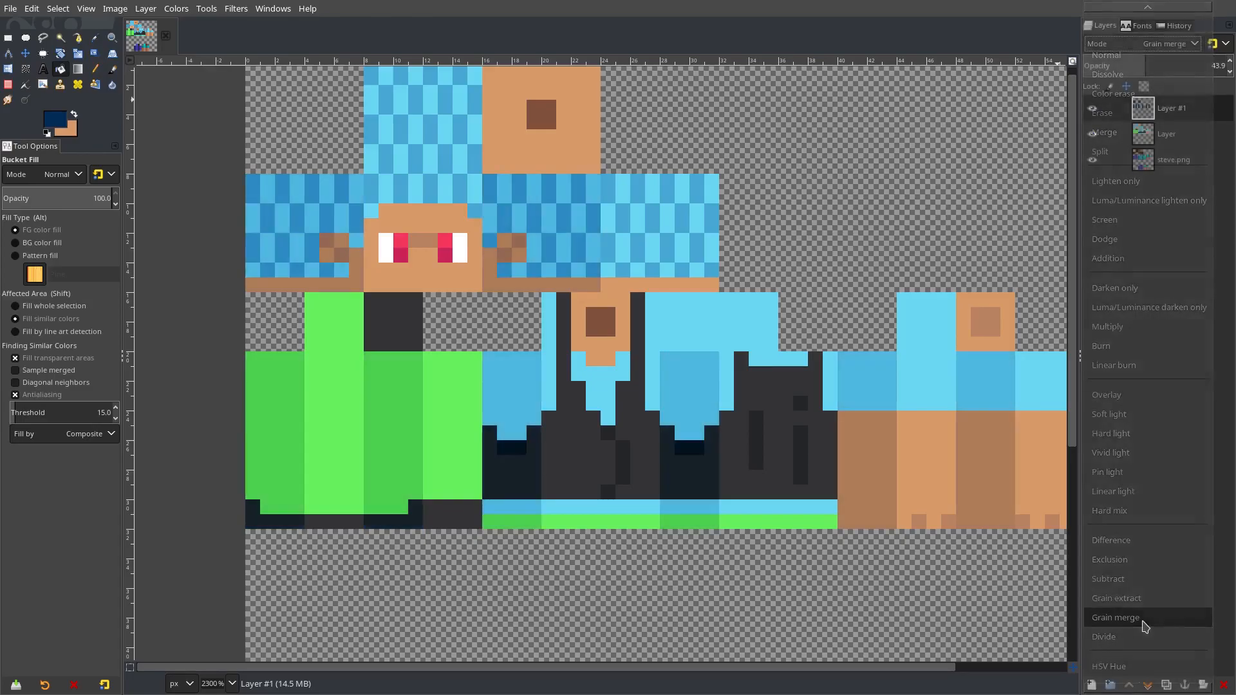
drag(1140, 67, 1170, 65)
scroll(794, 314, down, 8)
scroll(792, 335, up, 8)
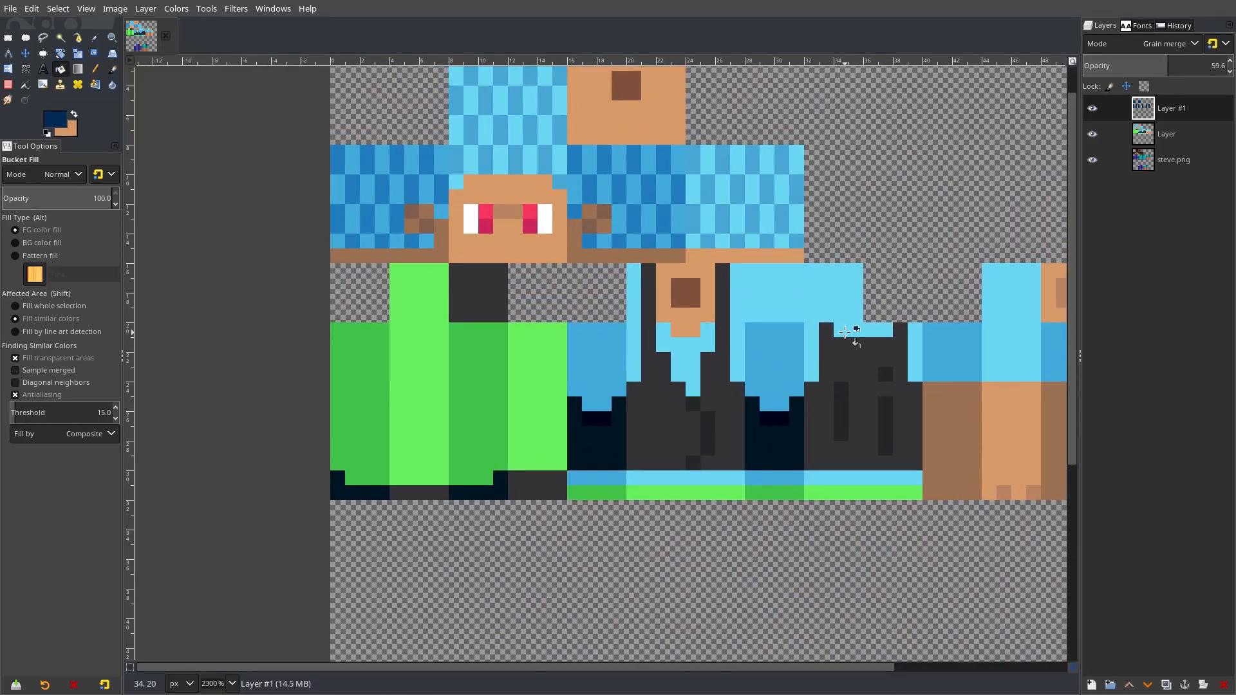
scroll(673, 303, up, 1)
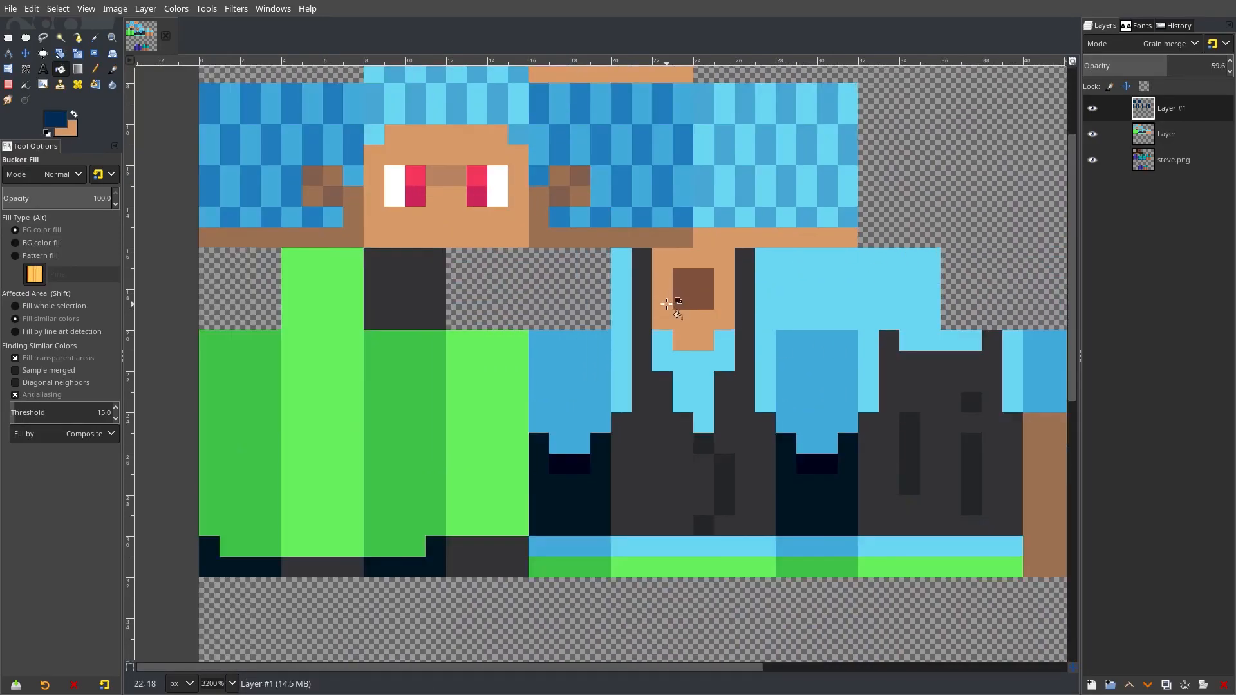
scroll(701, 299, down, 1)
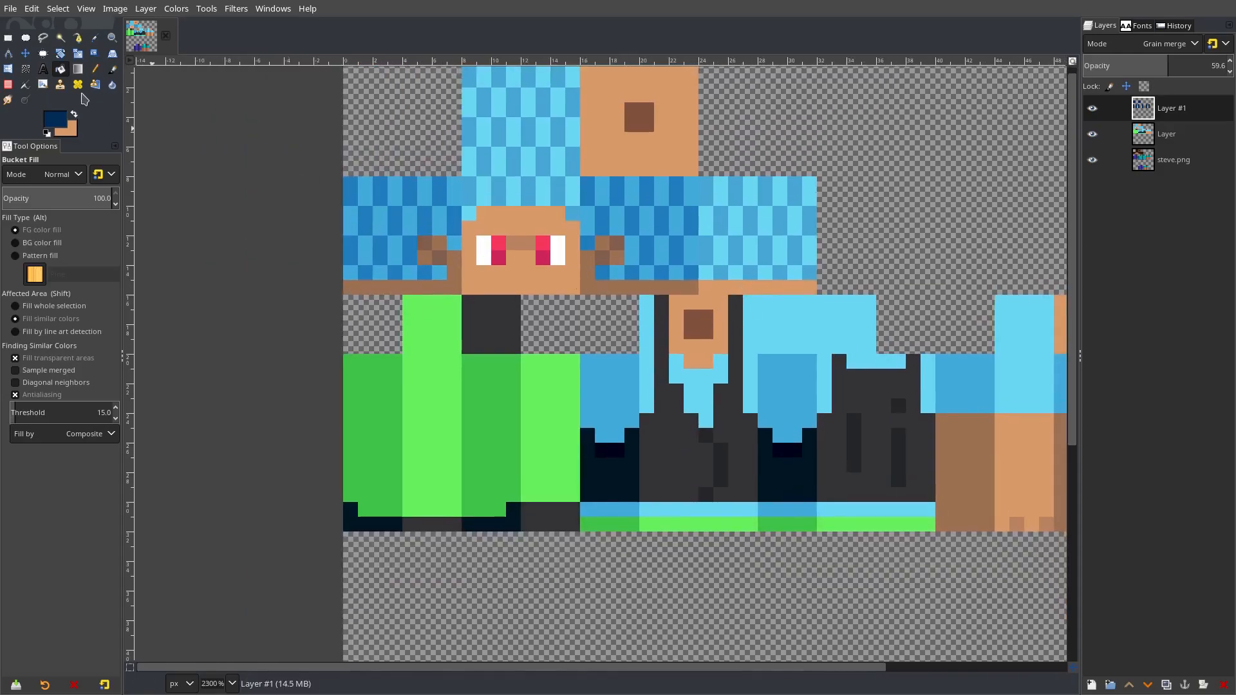
Activate the Pencil tool and add a new top layer in Grain merge mode with about 51 opacity.
click(95, 69)
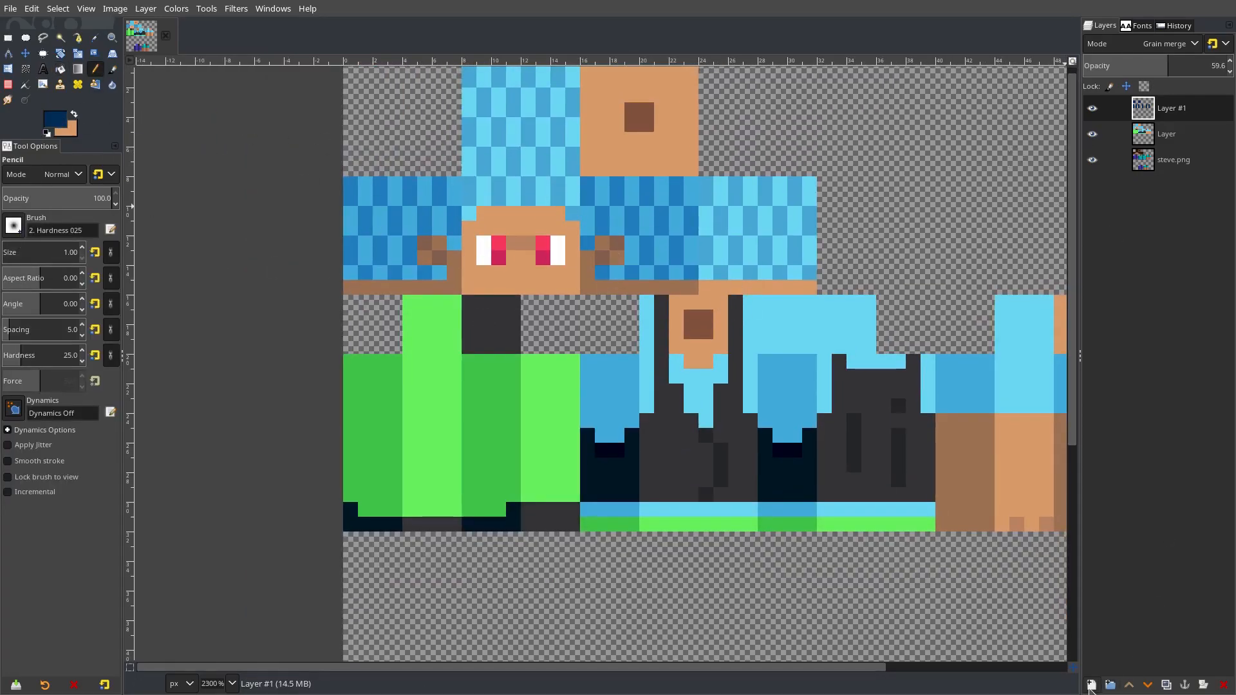
click(1090, 688)
click(1139, 657)
click(1176, 45)
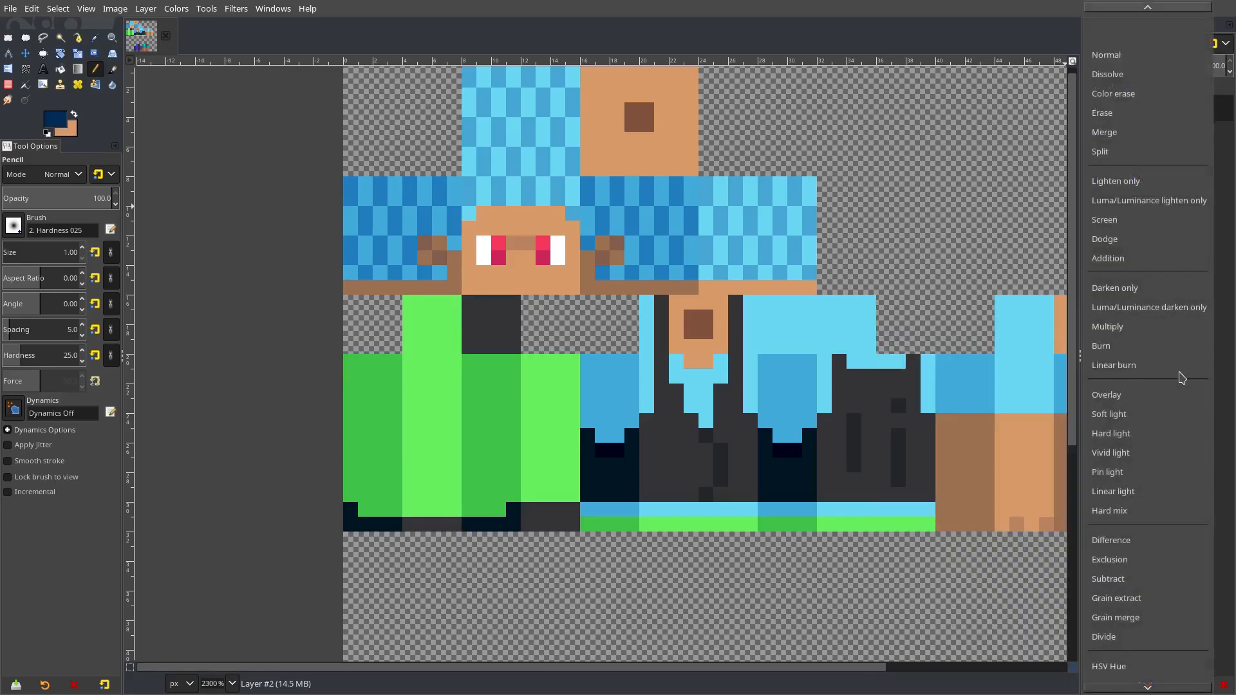
click(1170, 617)
click(1155, 64)
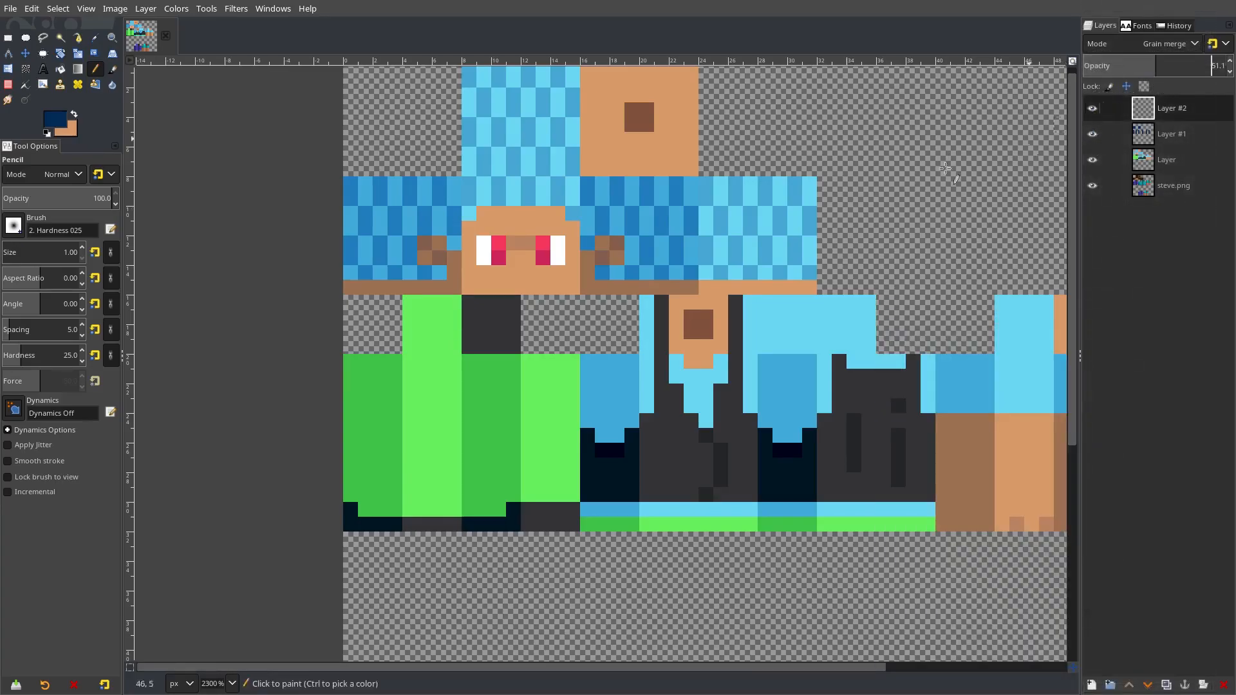
Pencil dark blue shading onto the four corners of the face and set the new layer's opacity to 30.9.
ctrl+scroll(503, 259, up, 1)
click(455, 308)
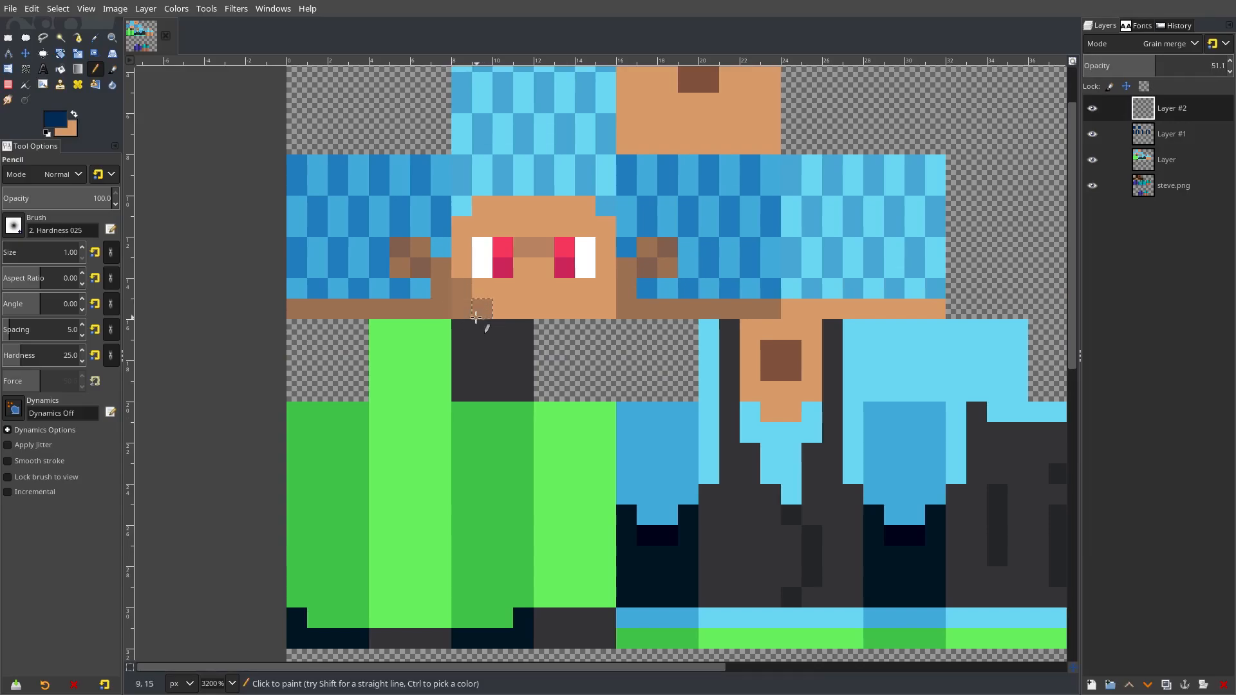
ctrl+scroll(502, 289, up, 1)
click(1104, 64)
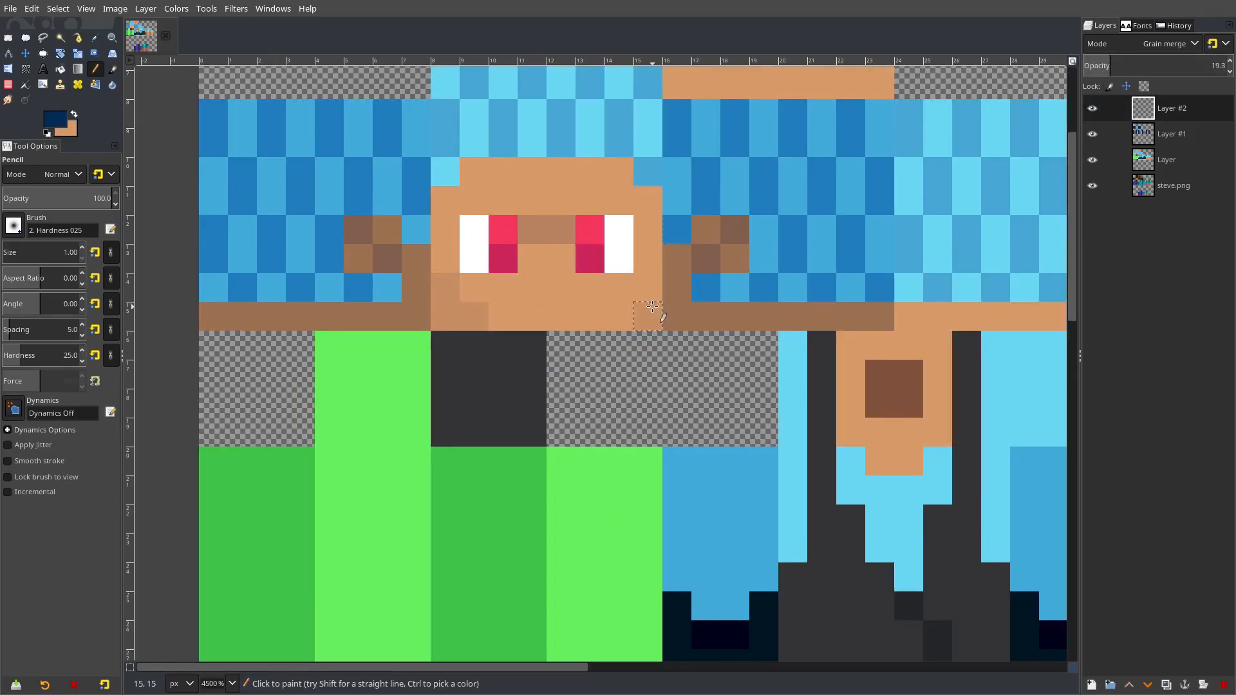
scroll(618, 300, up, 3)
click(632, 291)
click(661, 320)
scroll(792, 380, down, 1)
scroll(792, 380, right, 1)
drag(1121, 69, 1128, 66)
scroll(589, 163, down, 2)
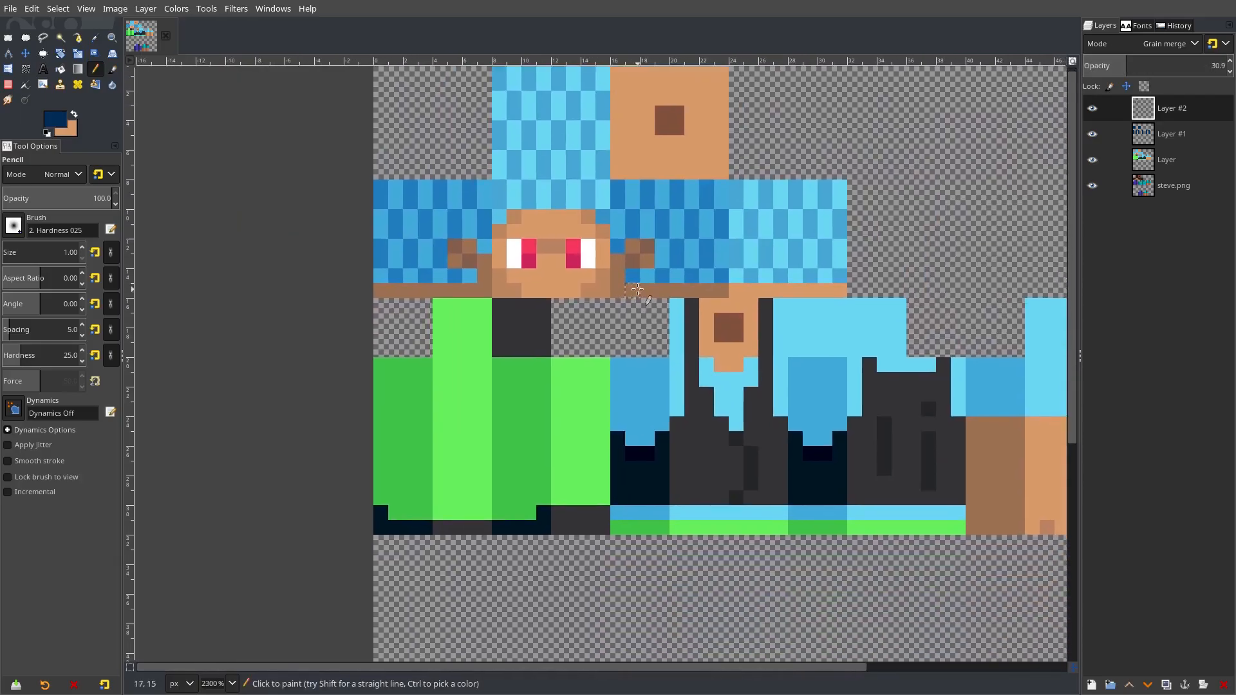
scroll(364, 187, up, 1)
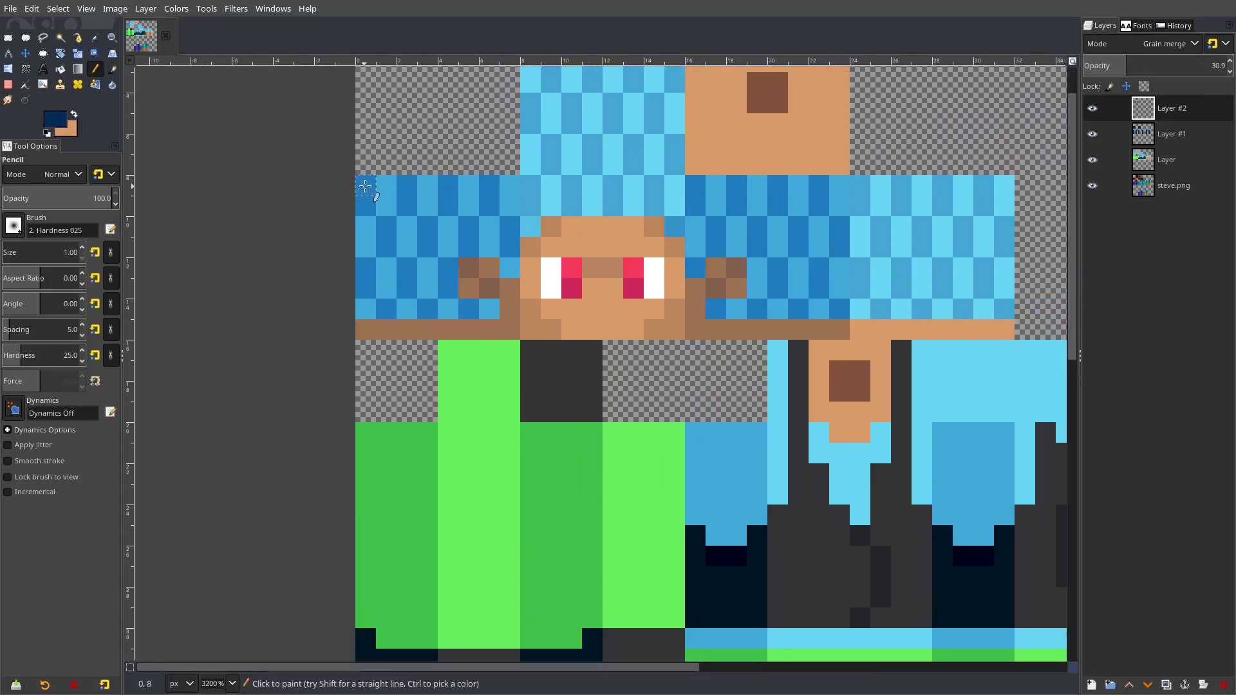
Pencil solid dark blue corners on all head faces, with the corner-shading layer in Normal mode at 100 opacity and the side-face layer hidden.
key(ctrl+z)
key(ctrl+z)
key(ctrl+z)
scroll(579, 322, up, 2)
scroll(644, 386, right, 2)
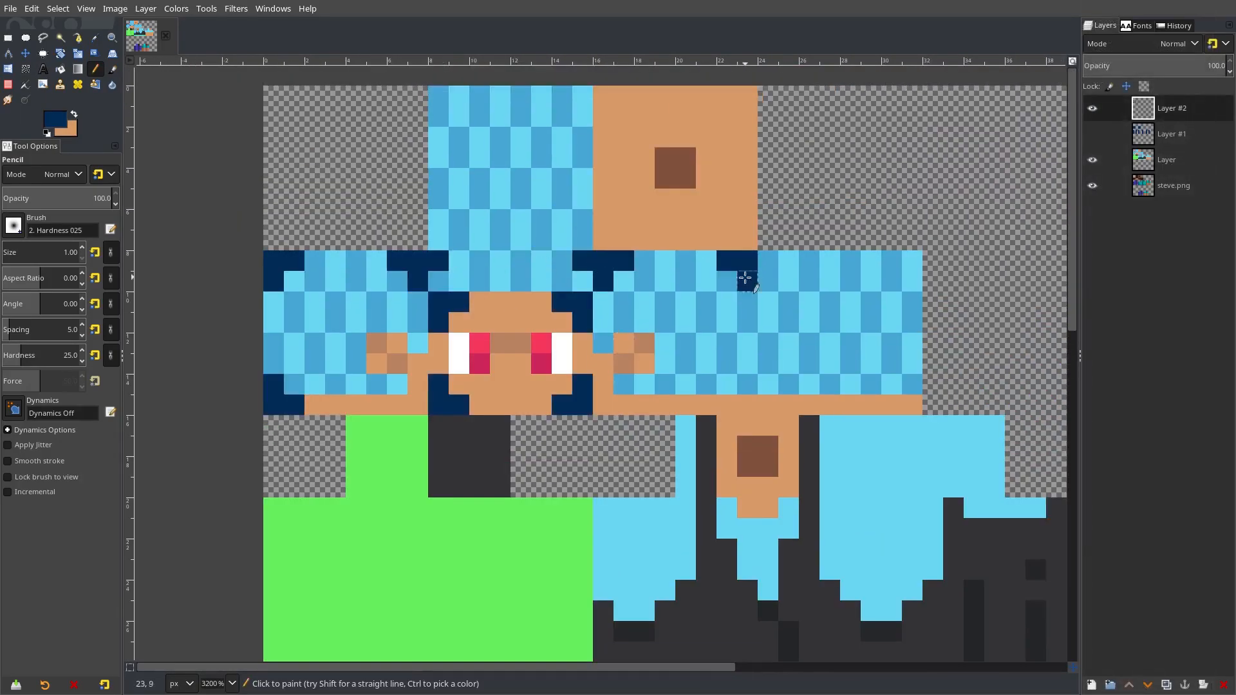
key(ctrl+z)
key(ctrl+z)
scroll(644, 354, down, 3)
key(ctrl+z)
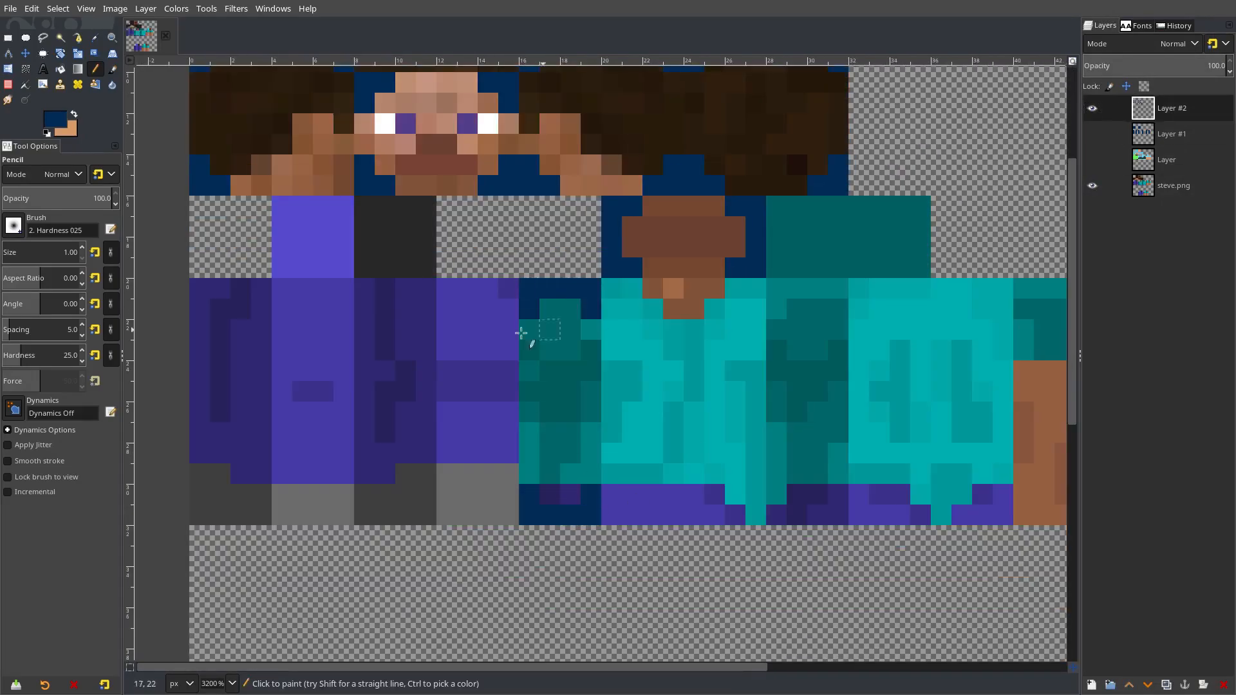
Pencil dark blue corners on the torso, leg, arm and head-top faces and return the layer to Grain merge at 42.6 opacity.
scroll(429, 269, left, 2)
scroll(566, 234, right, 2)
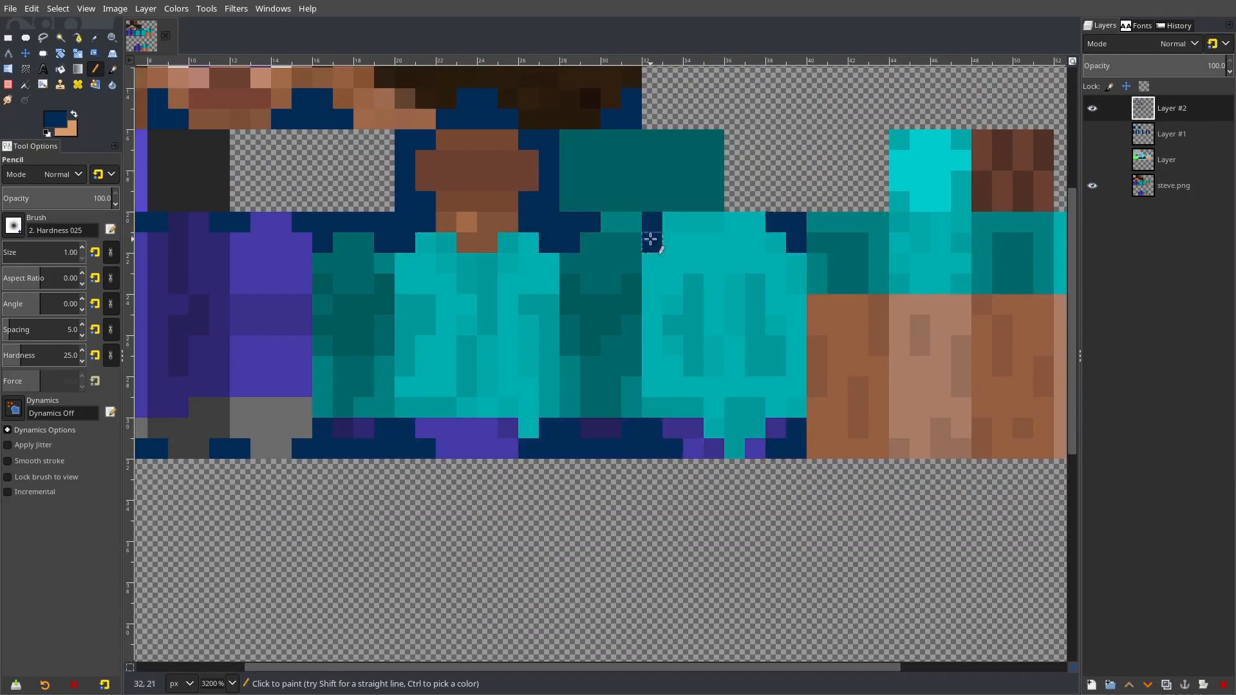
scroll(657, 234, right, 1)
scroll(682, 216, down, 1)
scroll(580, 225, up, 2)
scroll(580, 226, left, 2)
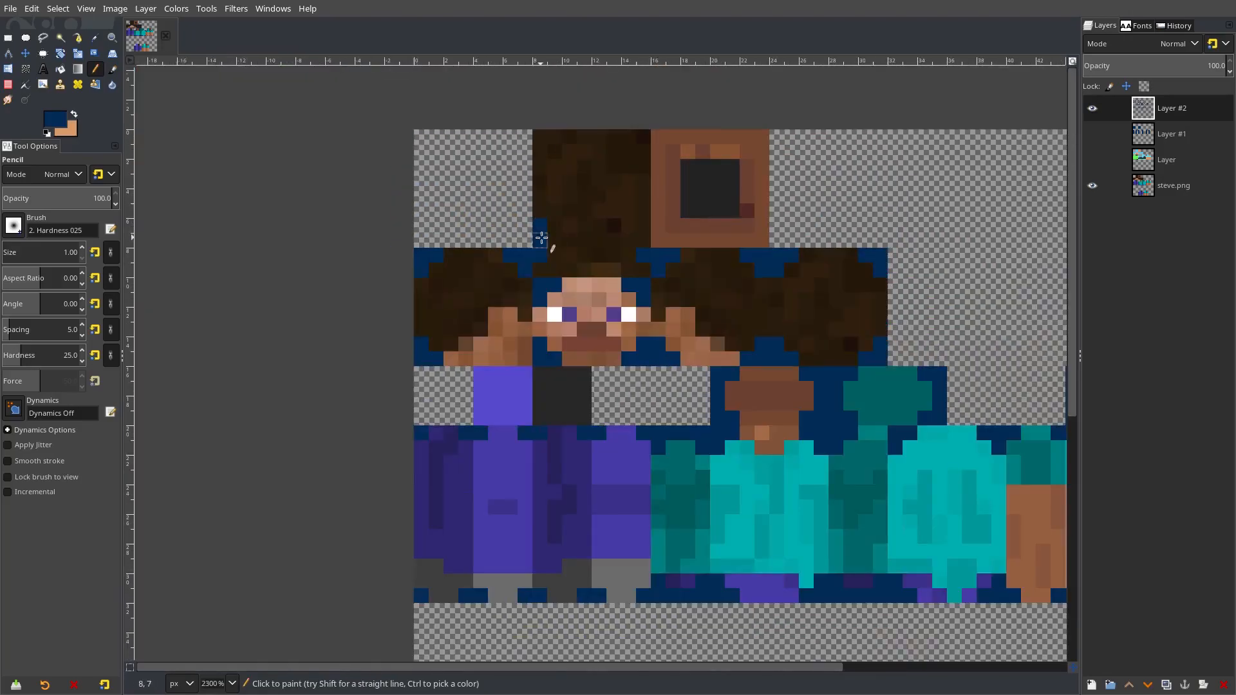
scroll(622, 245, down, 1)
scroll(621, 244, right, 1)
scroll(772, 360, down, 1)
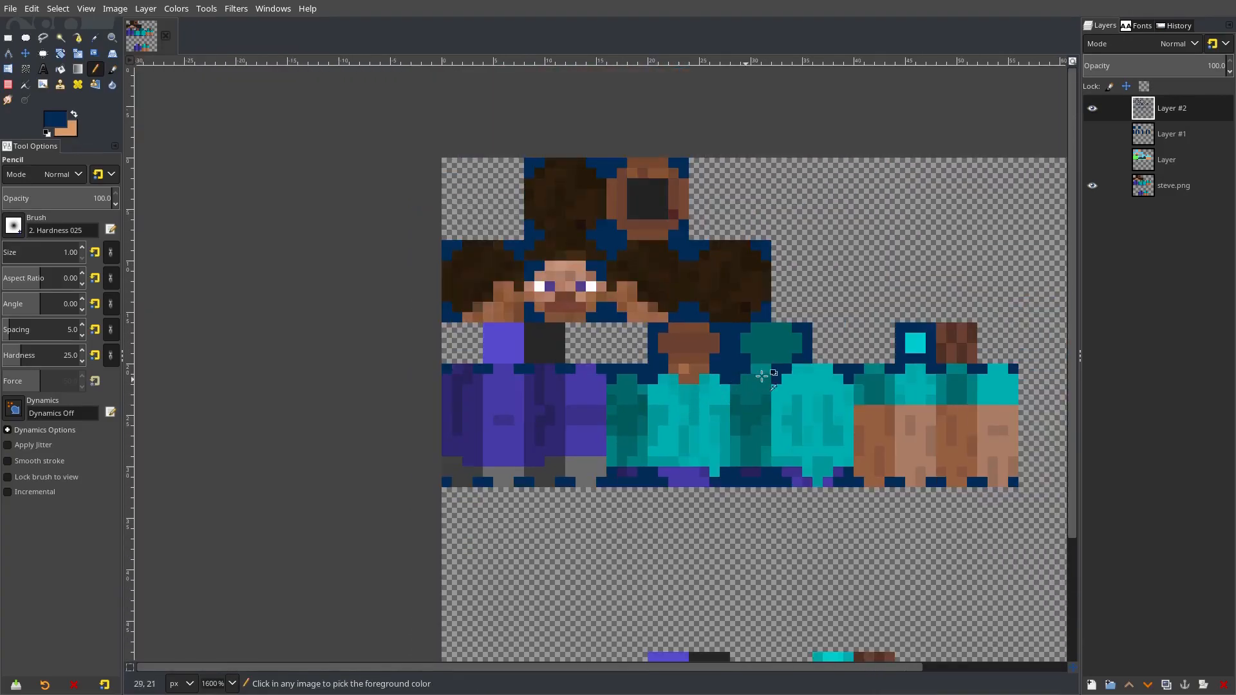
scroll(790, 362, up, 1)
scroll(703, 353, up, 1)
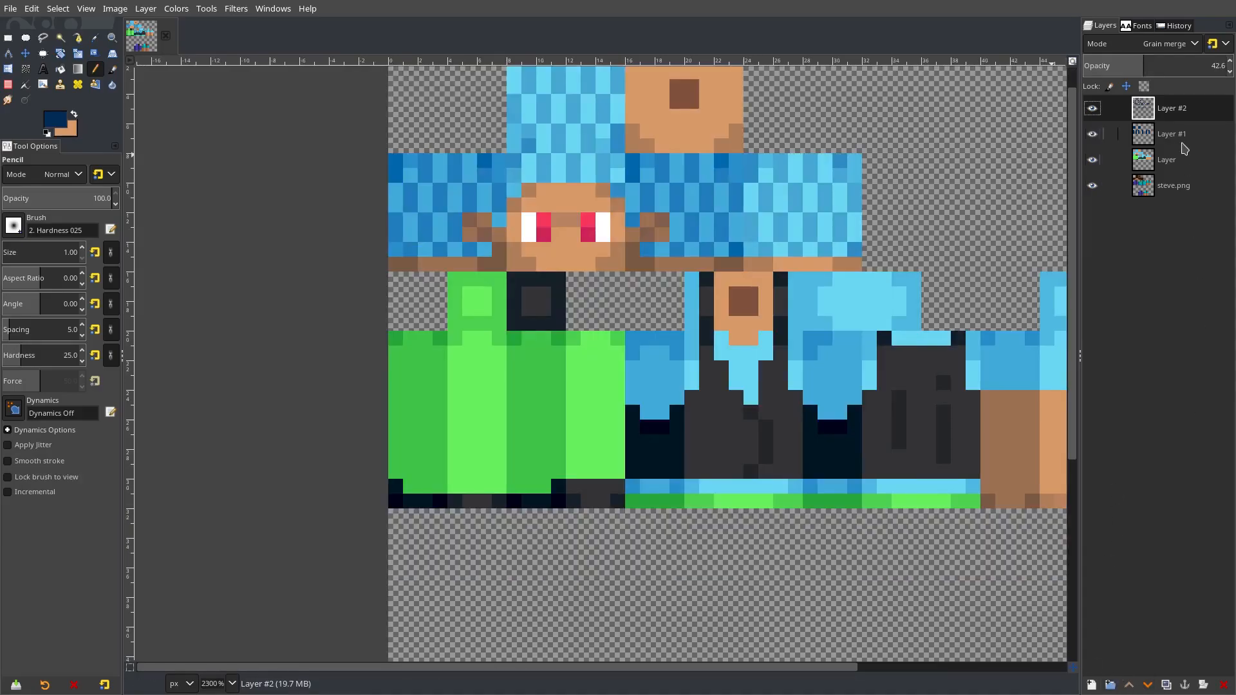
Duplicate the corner-shading layer and clear the contents of the copy.
right_click(1180, 113)
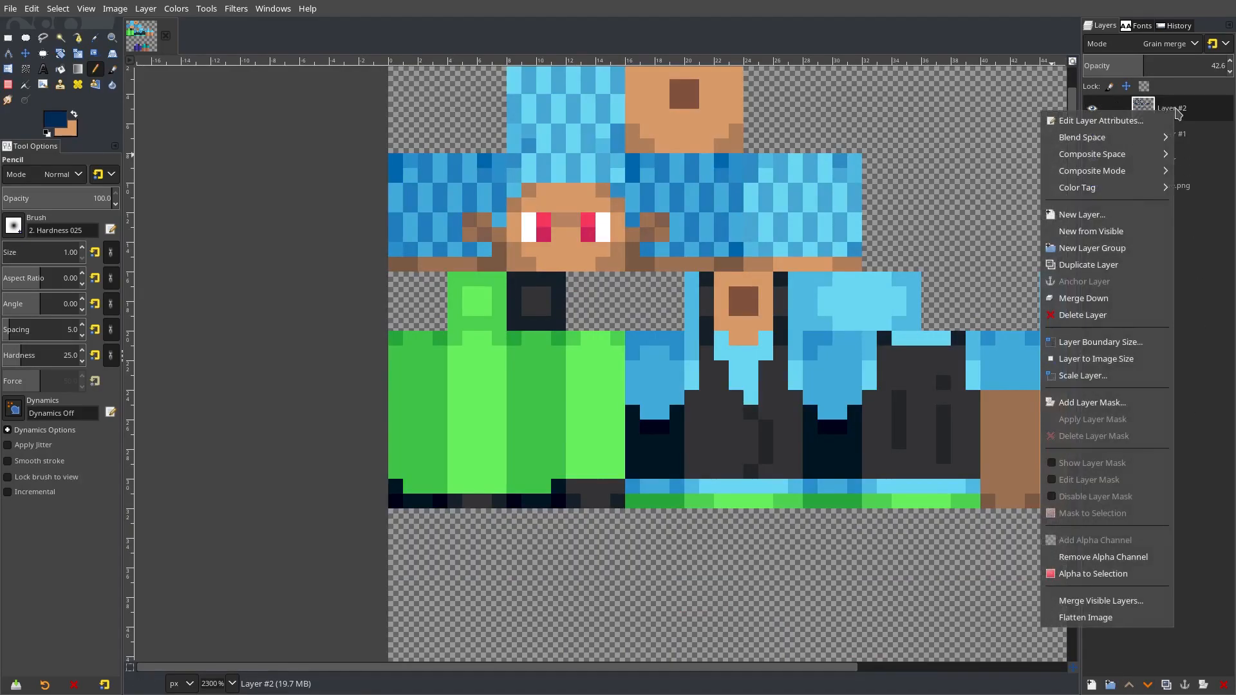
click(1119, 265)
drag(1126, 65, 1124, 65)
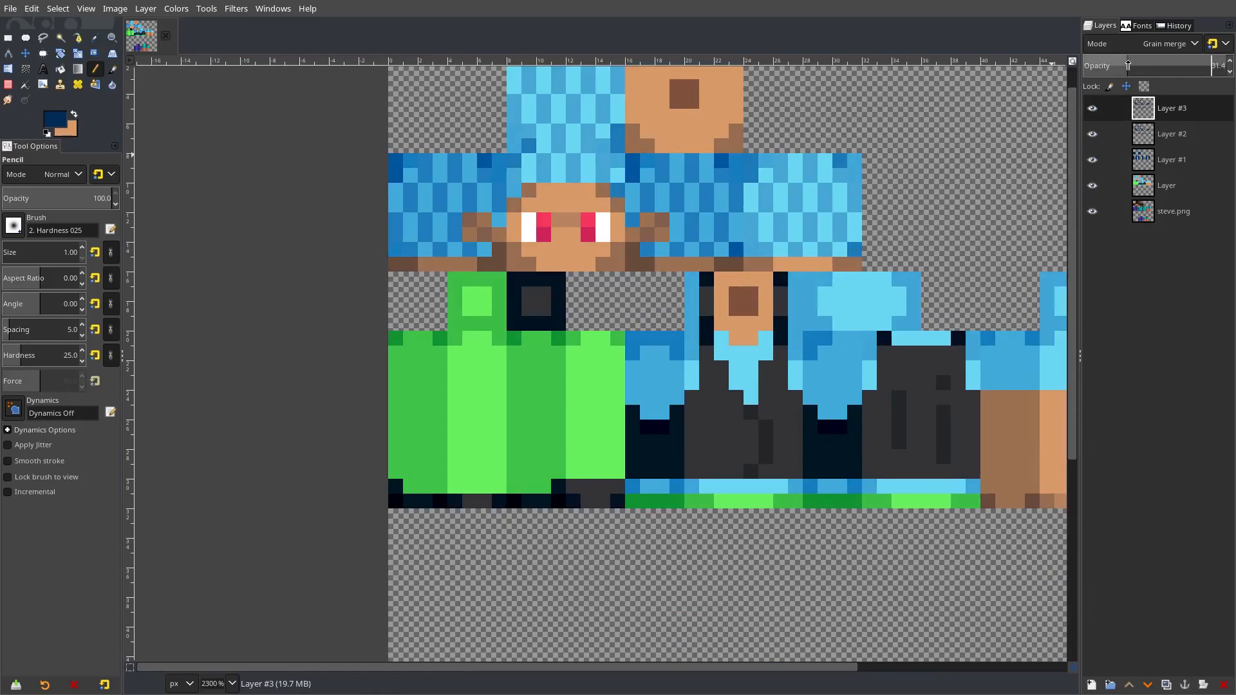
key(Delete)
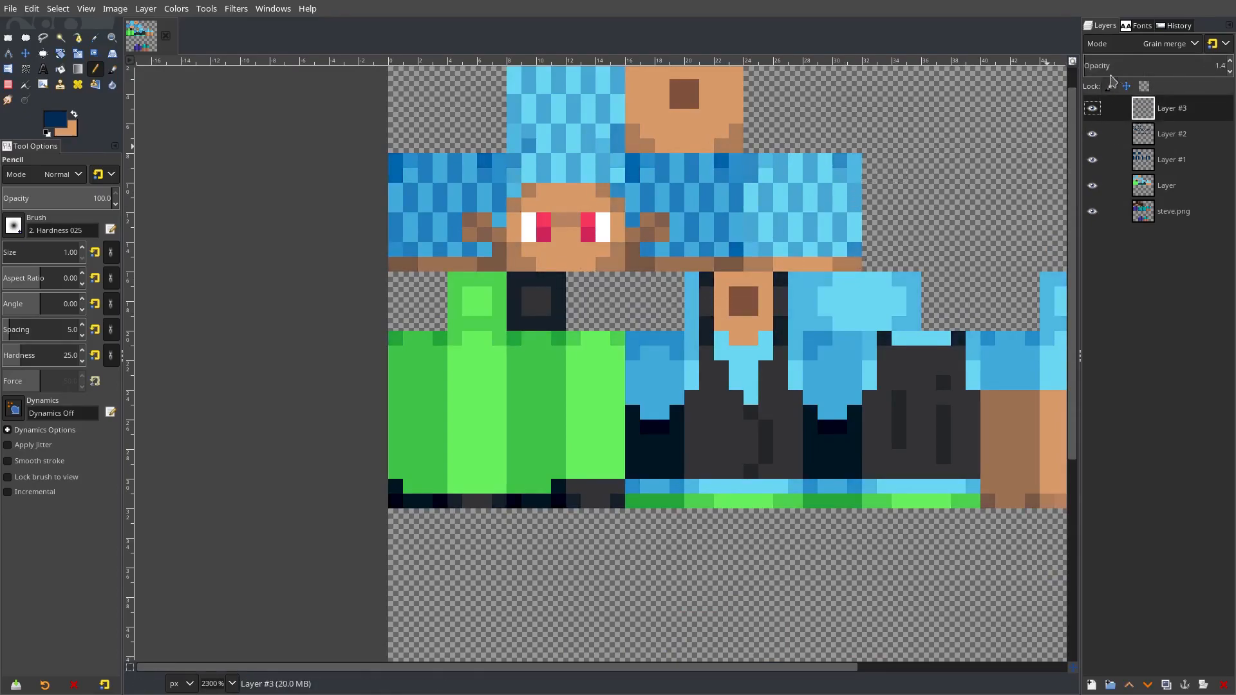
Pencil a dark blue pixel into both lower corners of the face on the cleared layer and set its opacity to 39.
drag(1118, 65, 1125, 65)
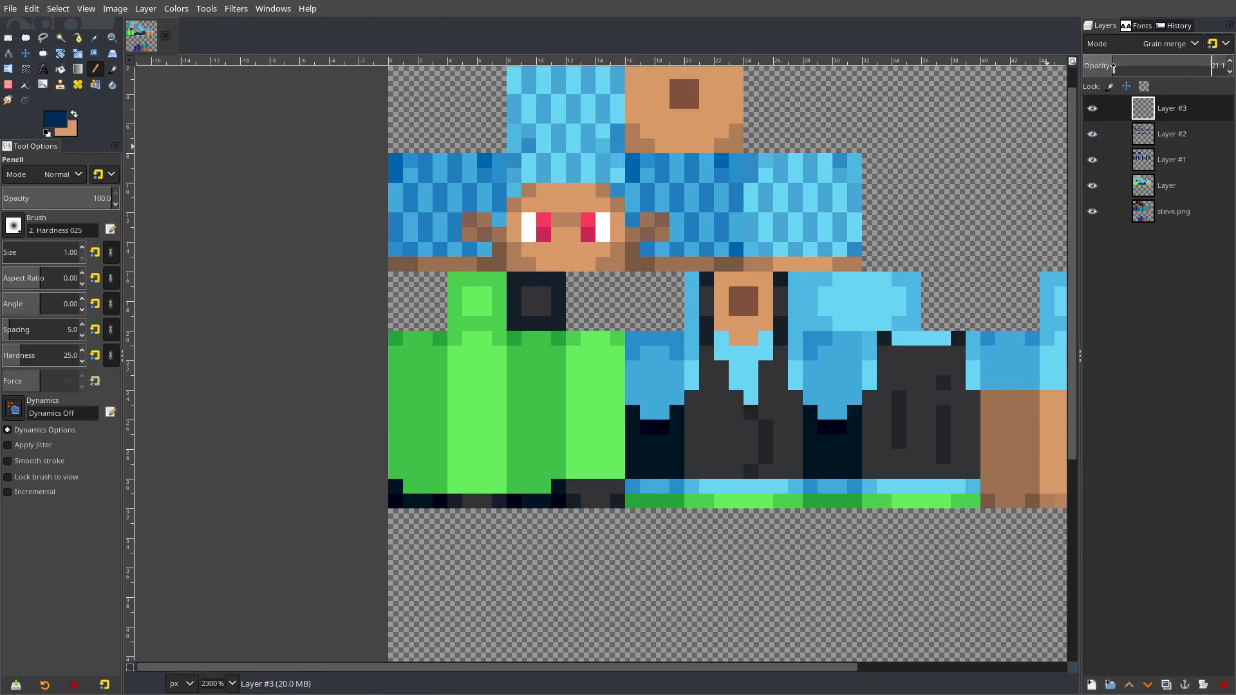
ctrl+scroll(585, 242, up, 2)
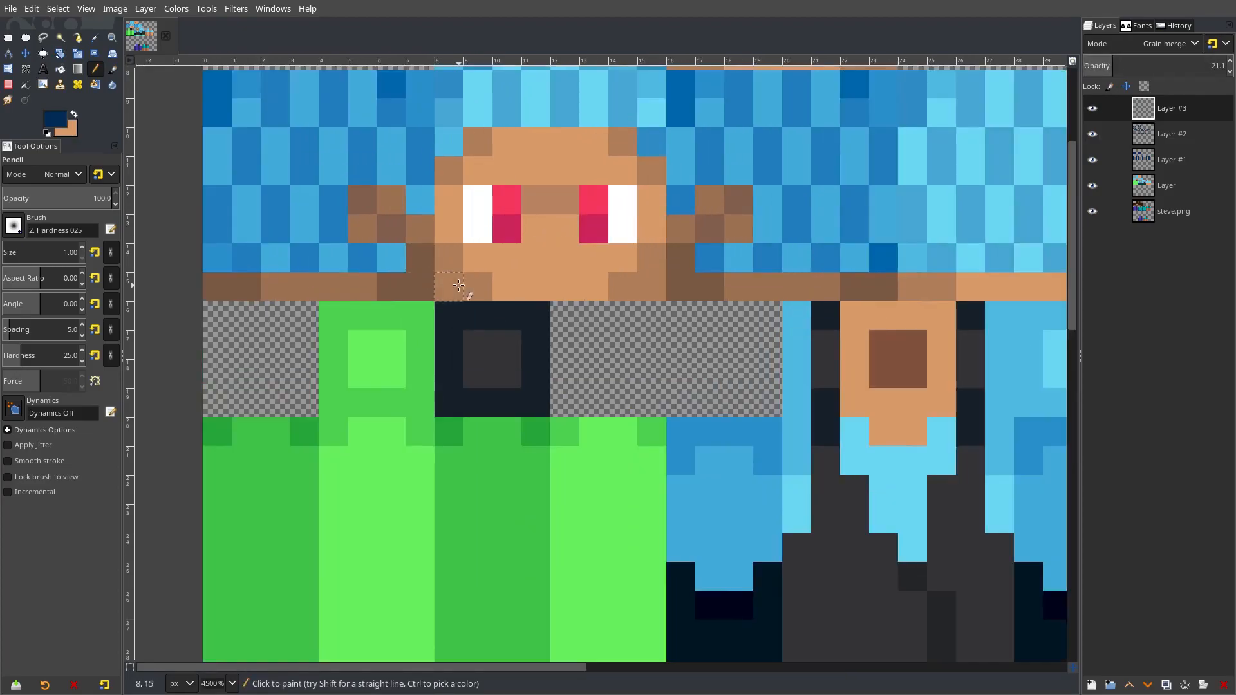
click(1154, 59)
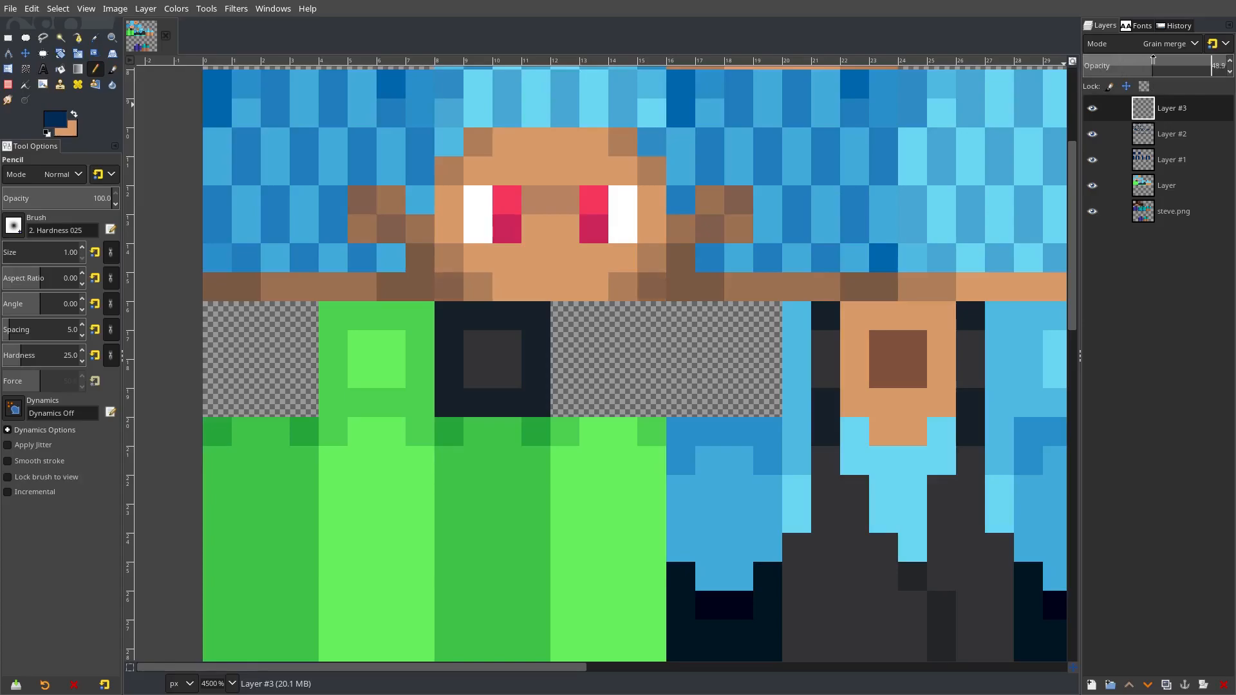
drag(1143, 60, 1139, 60)
Hide the side-face shading layer and check the corner shading with and without the painted skin and steve.png layers.
click(1093, 161)
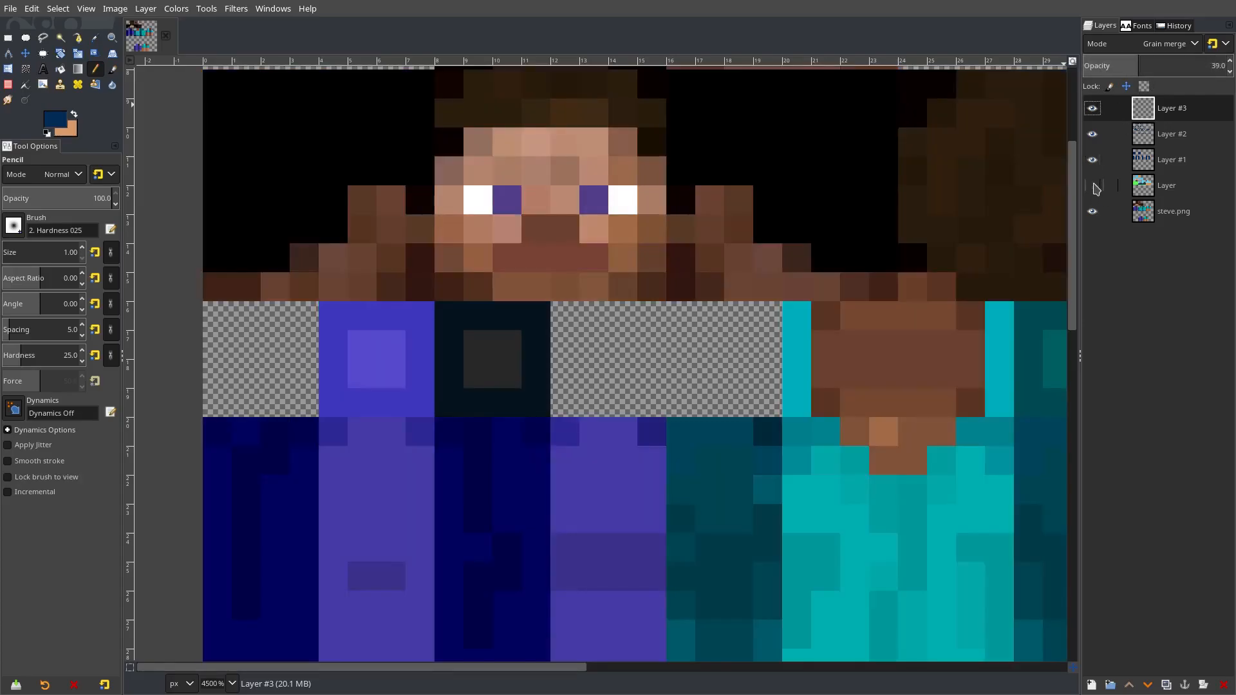
click(1093, 135)
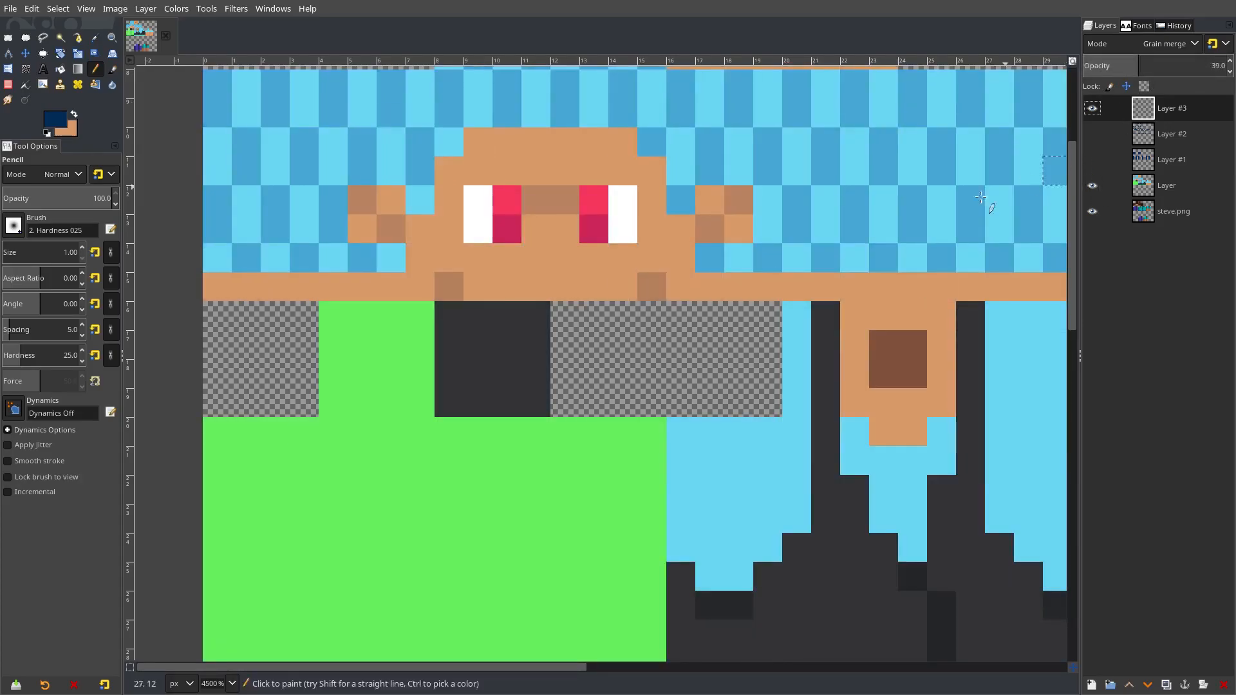
ctrl+scroll(614, 278, down, 2)
click(1097, 134)
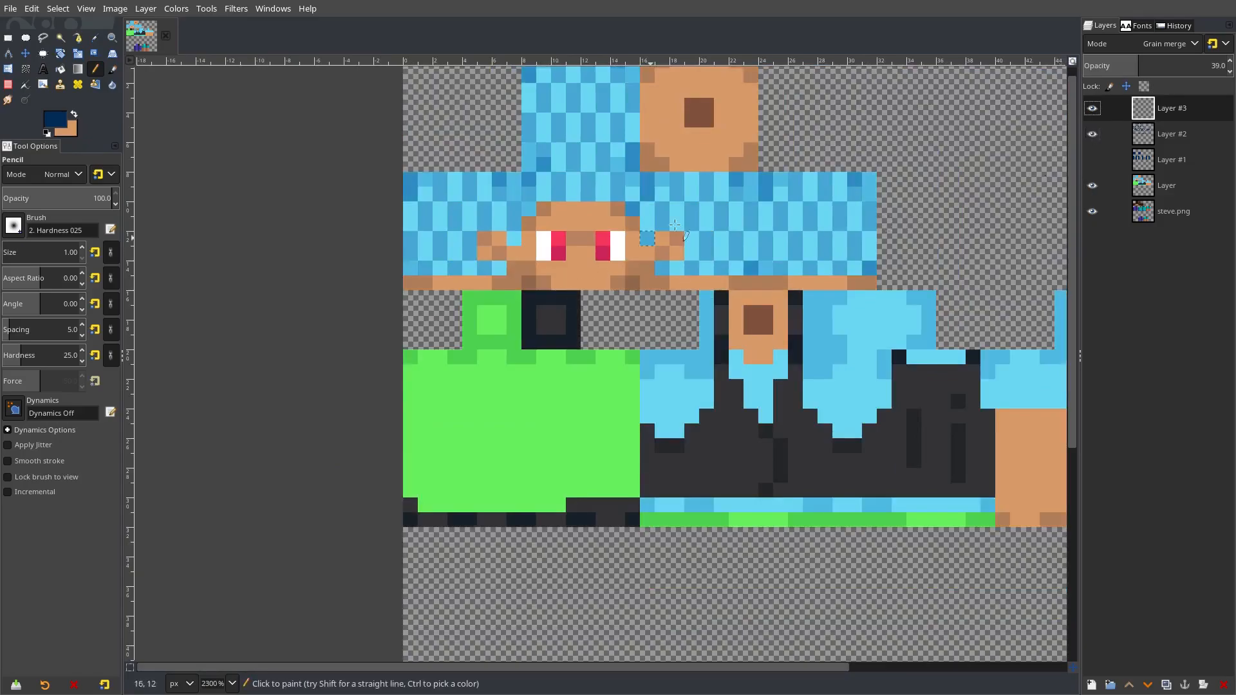
click(1093, 186)
click(1093, 211)
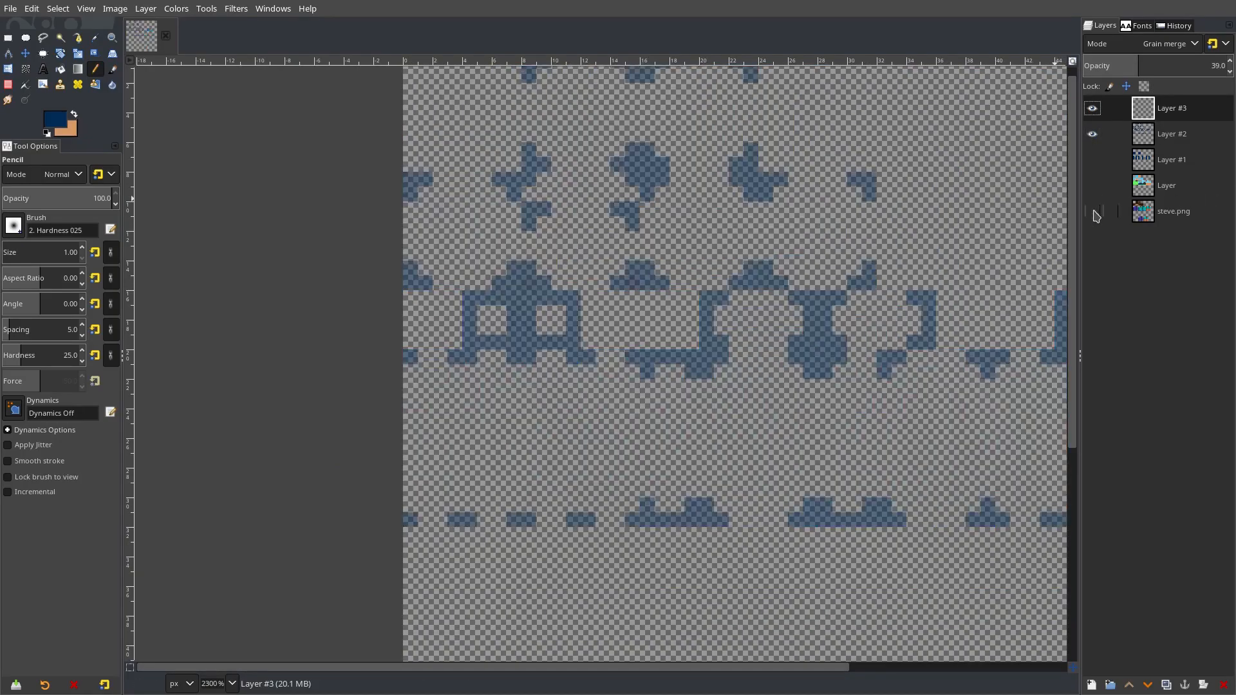
click(1093, 210)
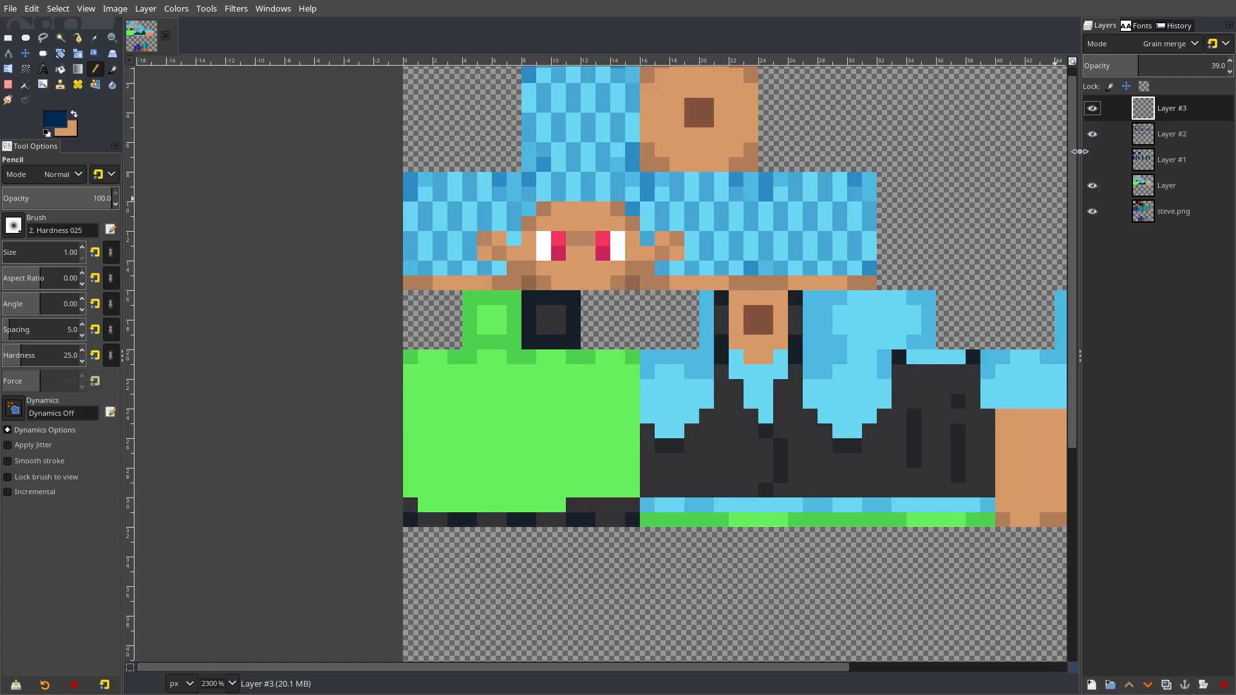
Duplicate the painted skin layer.
click(1144, 191)
click(1092, 186)
click(1093, 186)
right_click(1144, 190)
click(1024, 153)
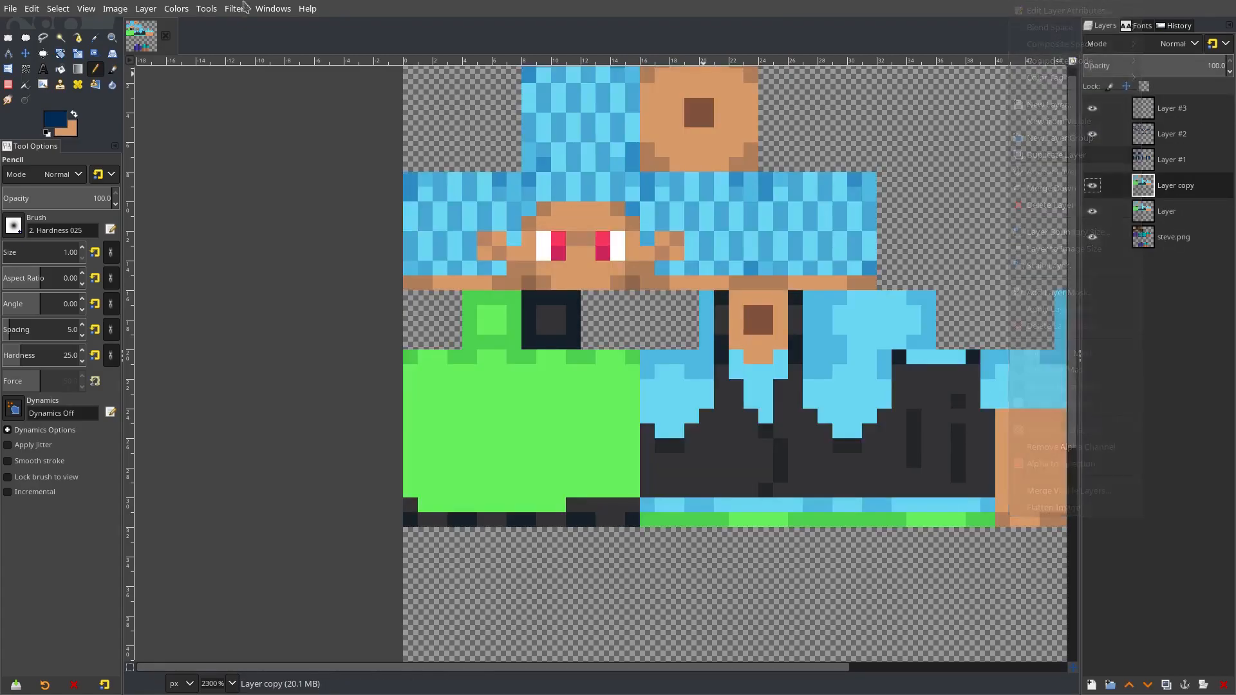
Colorize the skin layer copy to pure white using maximum lightness.
click(175, 8)
click(197, 392)
drag(212, 430, 561, 429)
click(270, 492)
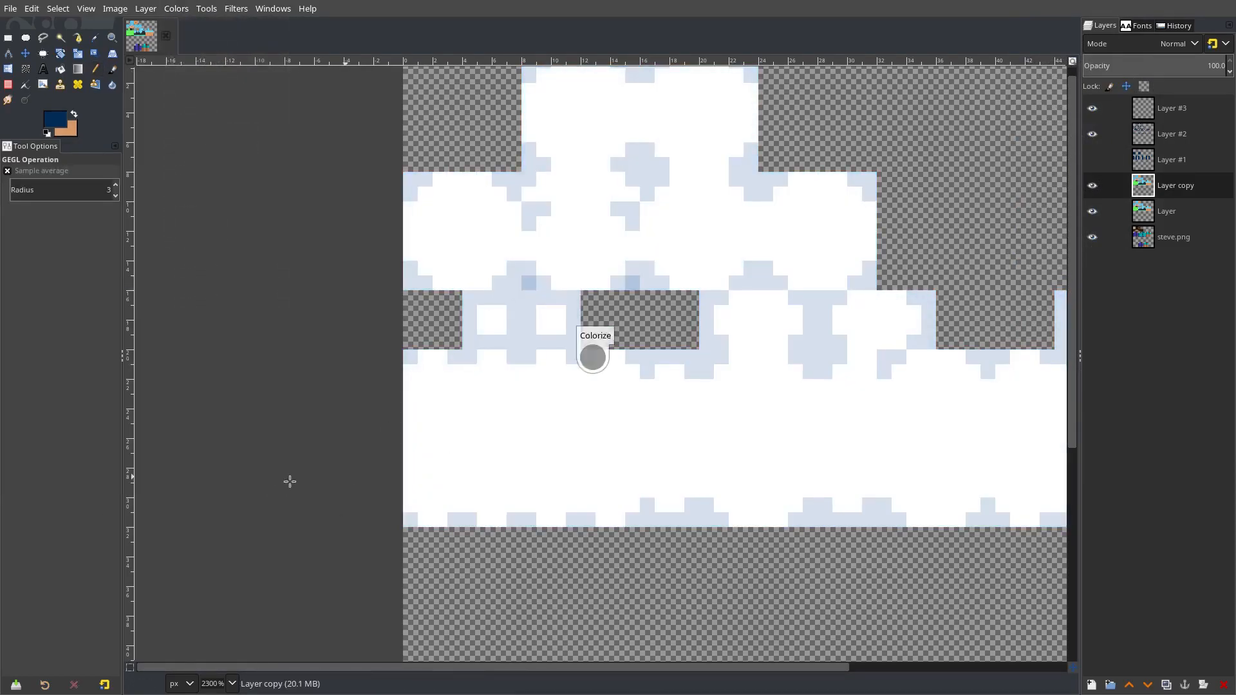
Pencil dark blue into the outermost corner pixels of the head faces on the topmost layer, at 45.3 layer opacity.
scroll(554, 289, up, 1)
scroll(1022, 145, up, 1)
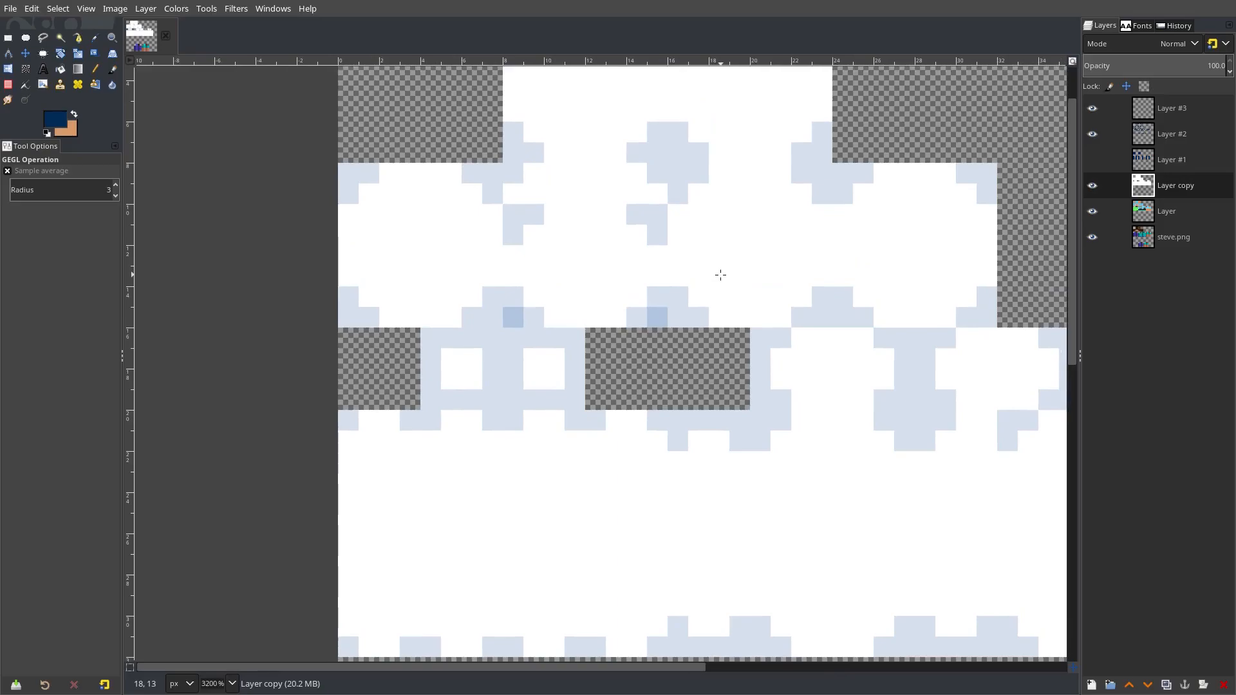
scroll(657, 295, down, 1)
scroll(657, 290, up, 1)
click(1114, 109)
key(n)
click(534, 155)
click(537, 219)
click(681, 218)
drag(681, 156, 702, 177)
drag(844, 174, 765, 179)
drag(768, 162, 788, 183)
click(933, 183)
click(932, 326)
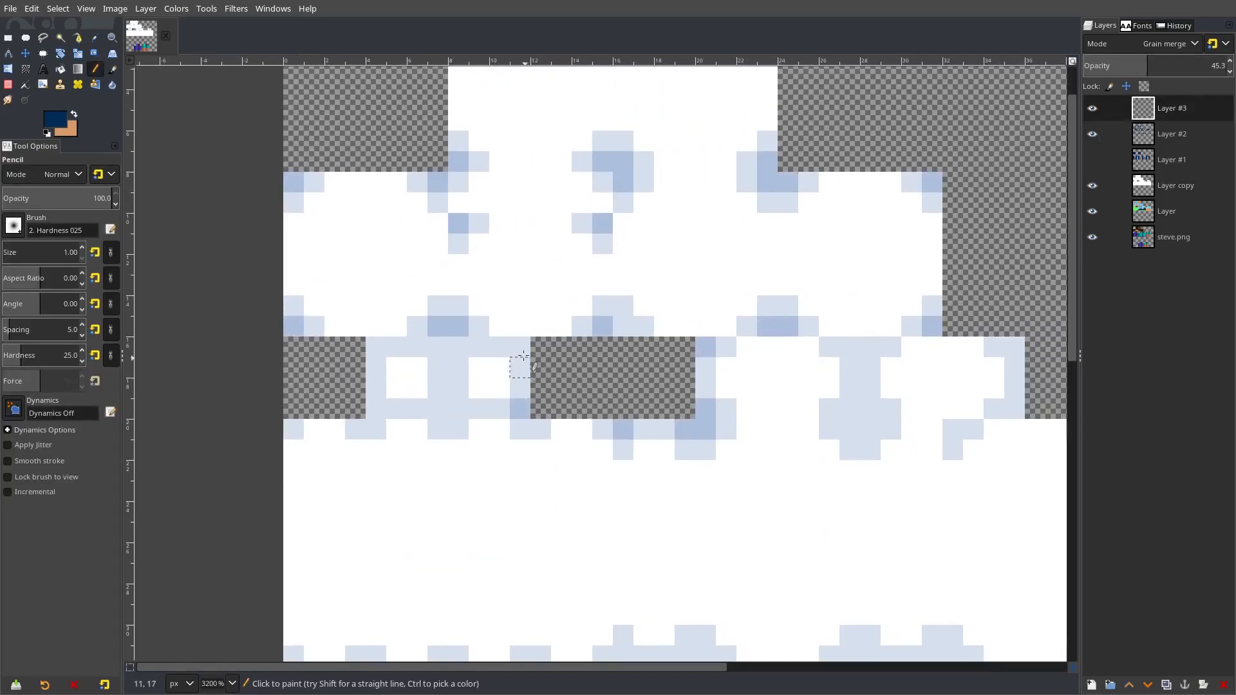
Pencil the same dark blue outermost corner pixels on the leg, torso and arm faces.
scroll(526, 365, left, 3)
scroll(580, 322, down, 5)
scroll(579, 322, right, 10)
scroll(822, 268, right, 3)
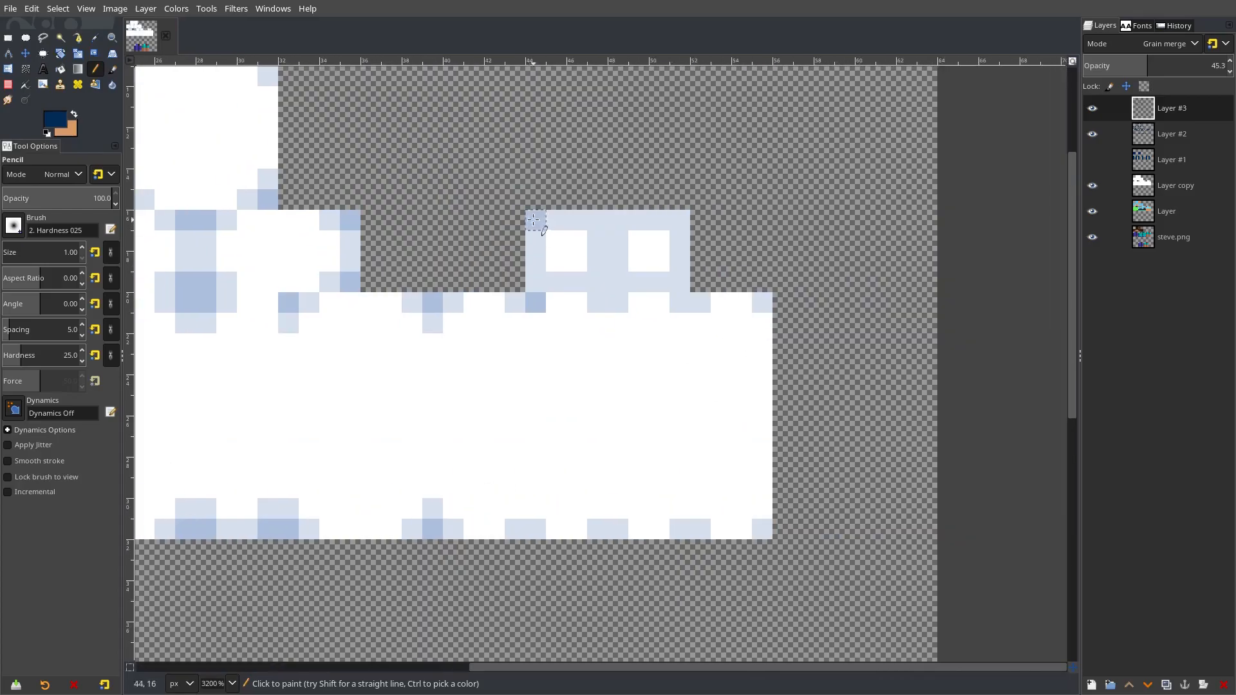
scroll(668, 433, down, 2)
scroll(475, 116, up, 2)
scroll(710, 326, down, 3)
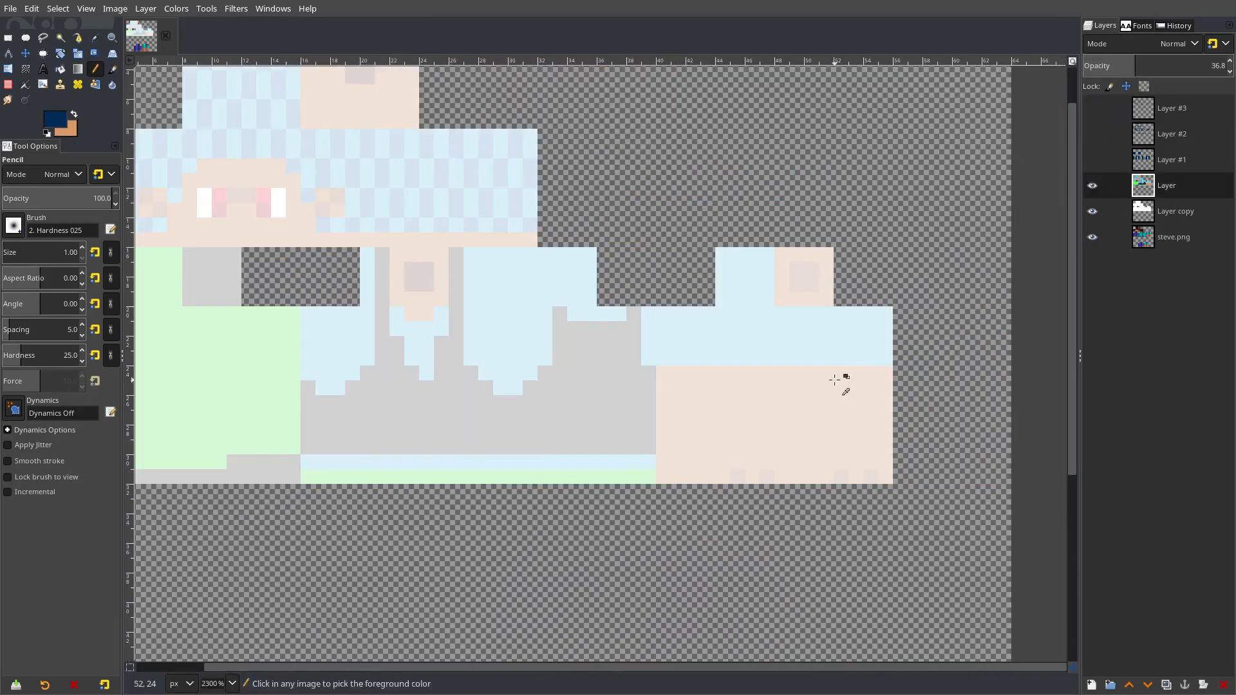
Add a new transparent layer directly above the painted skin layer, using Grain merge mode at 47.5 opacity.
click(1093, 688)
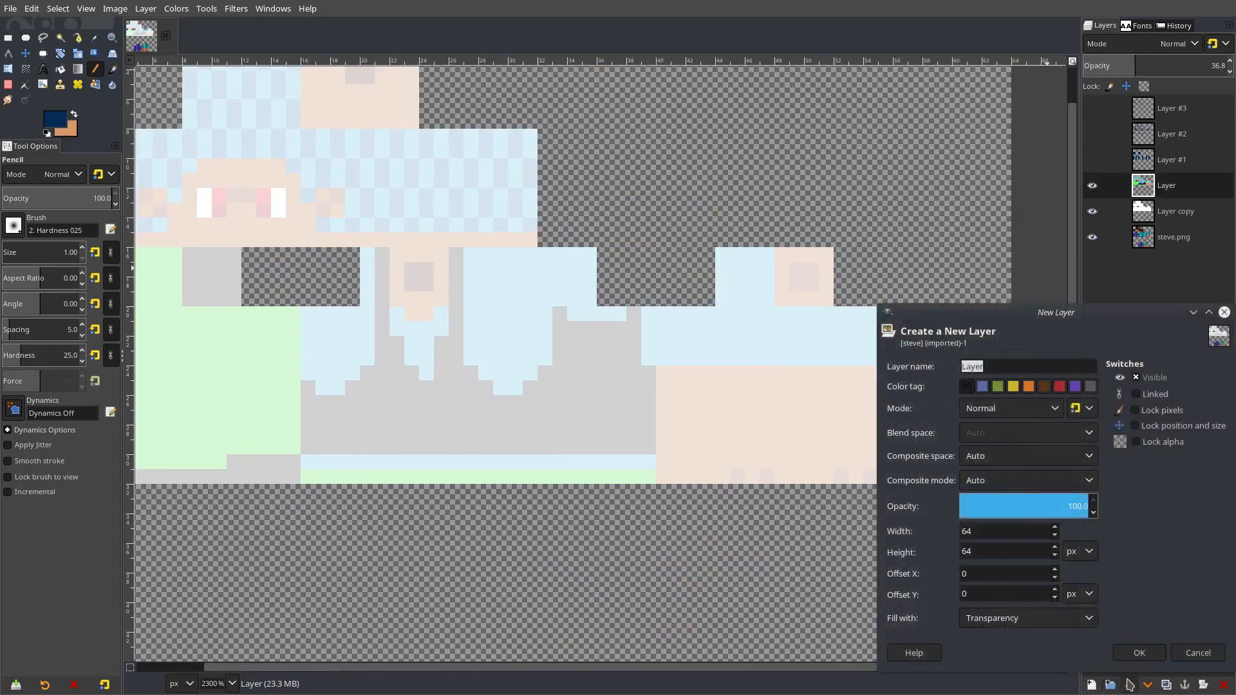
click(1138, 652)
click(1150, 67)
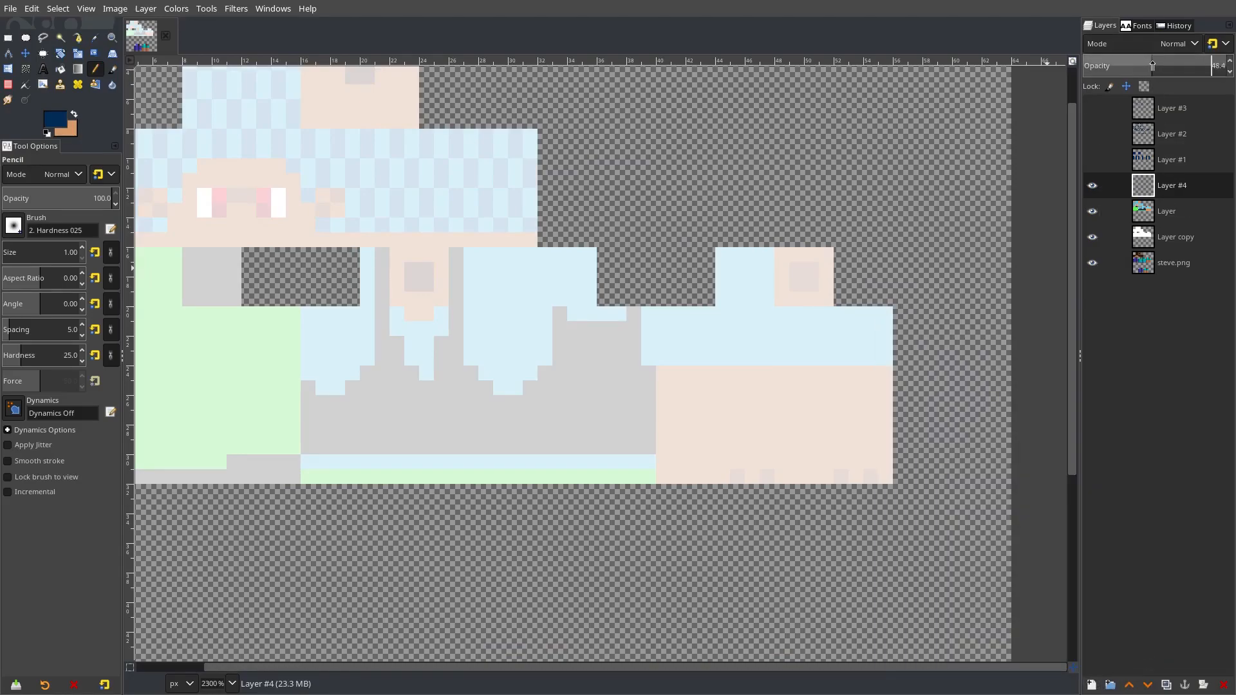
click(1172, 44)
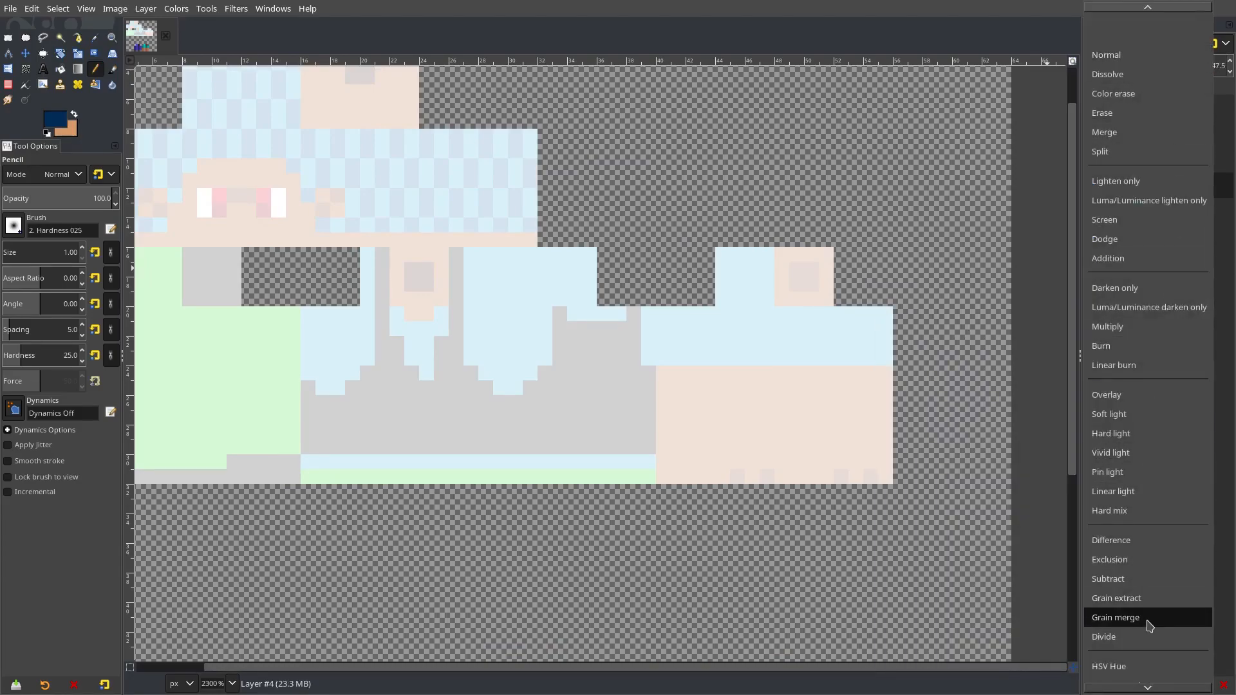
click(1119, 619)
scroll(811, 387, up, 2)
scroll(612, 341, down, 1)
click(443, 313)
click(456, 338)
key(ctrl+z)
key(ctrl+z)
Pencil a dark blue row across all arm faces directly beneath the sleeves, and show the side-shading Layer #1.
drag(444, 313, 877, 311)
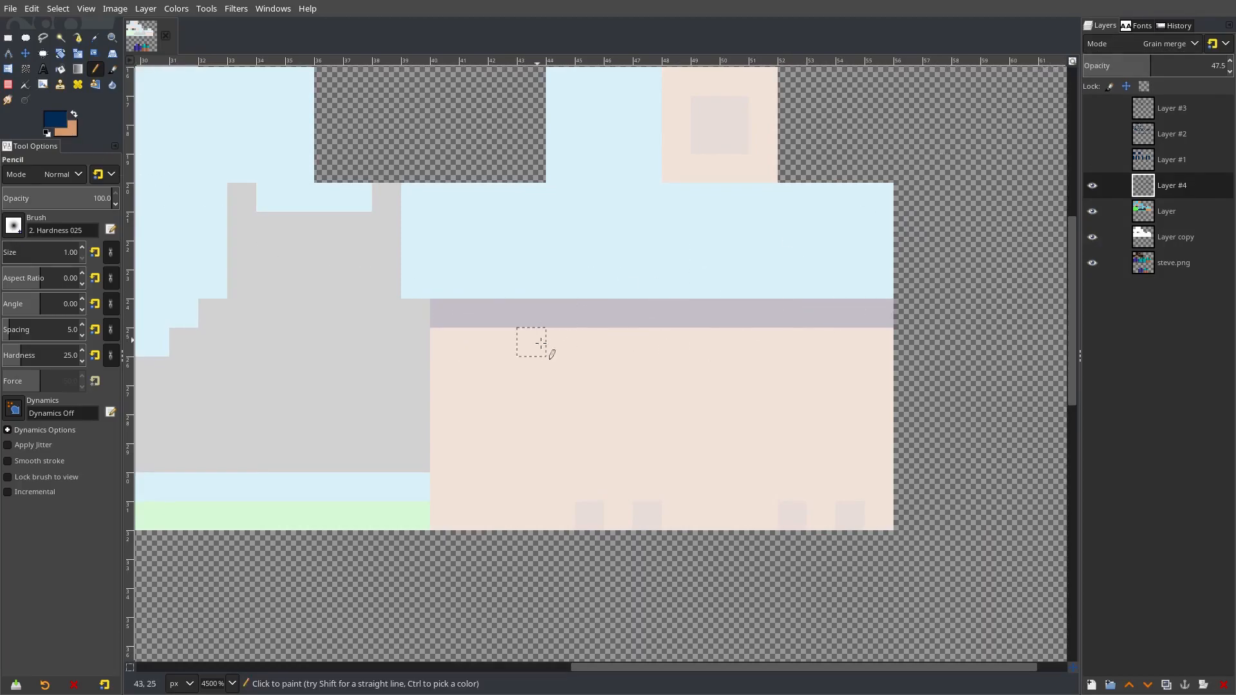
scroll(532, 467, down, 1)
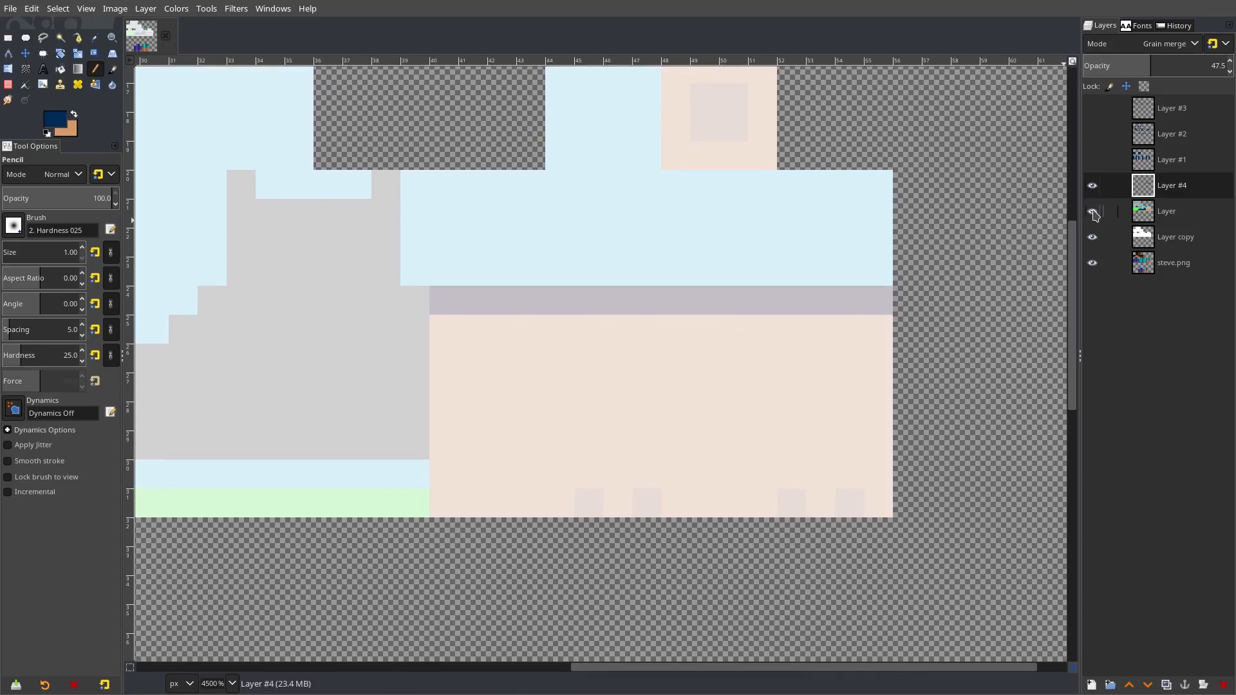
click(1094, 161)
click(1094, 161)
click(1094, 161)
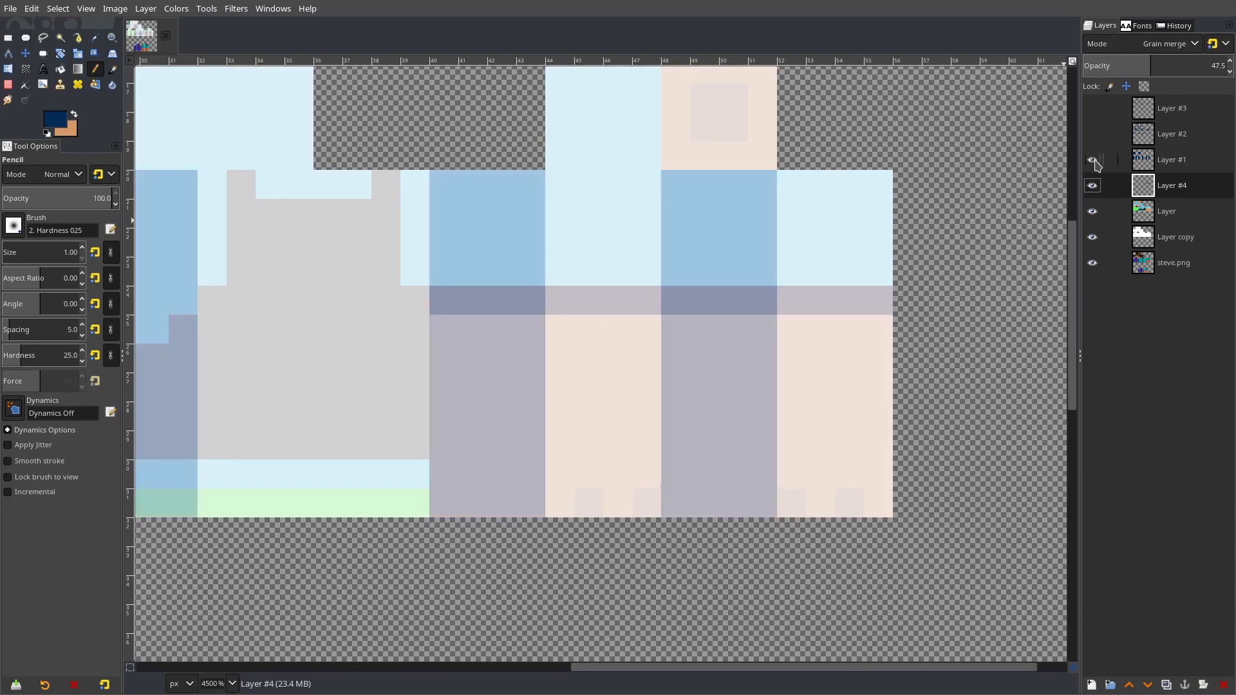
double_click(1094, 161)
scroll(892, 376, down, 3)
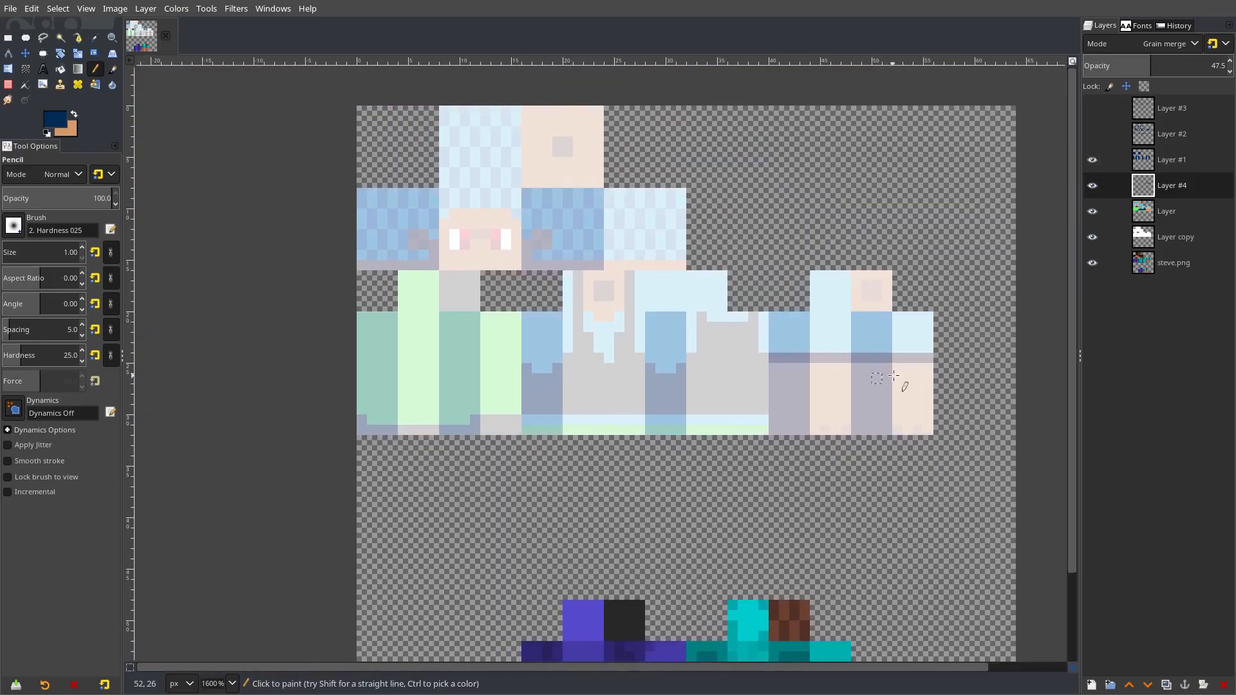
scroll(914, 408, up, 2)
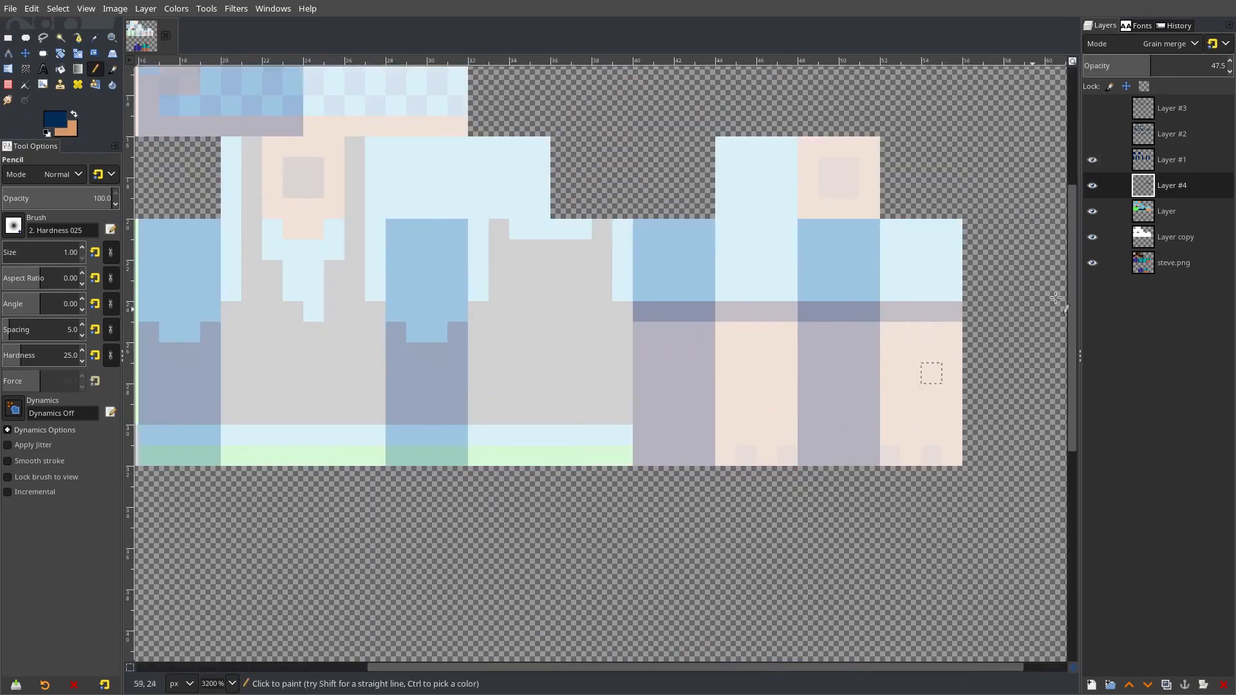
scroll(773, 386, up, 1)
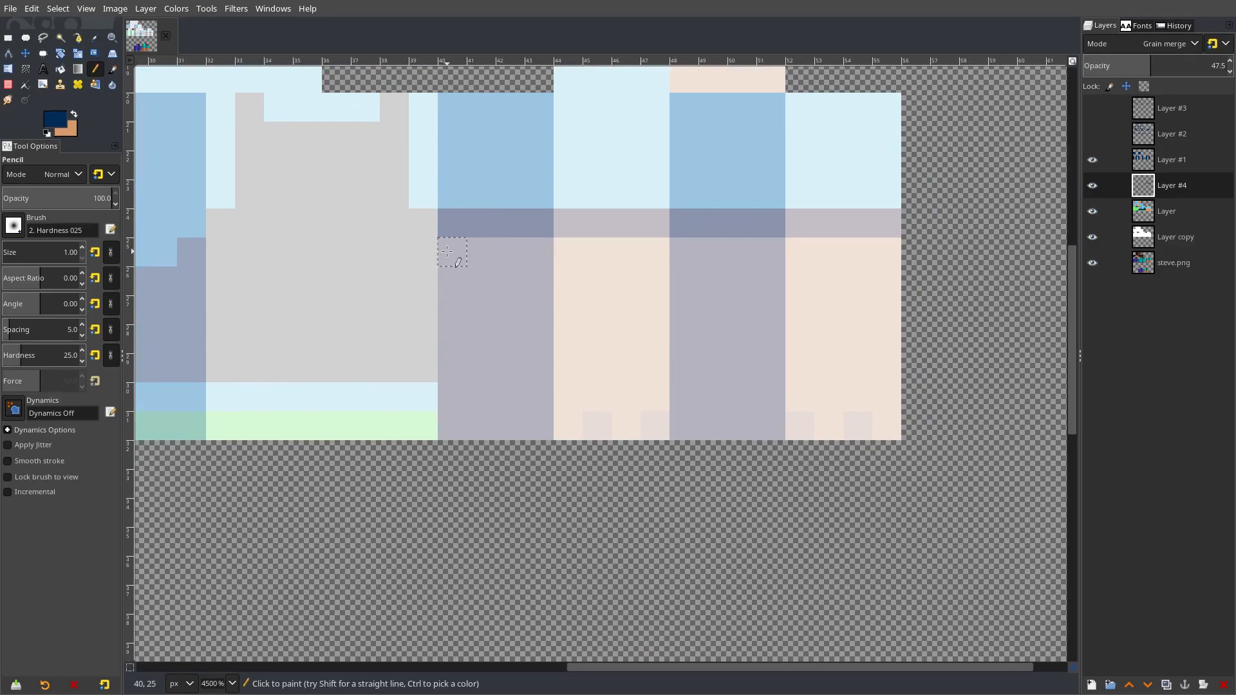
Pencil dark blue pixels at both ends of each arm face, one row below the sleeve shadow.
click(447, 251)
click(540, 252)
click(574, 252)
click(655, 252)
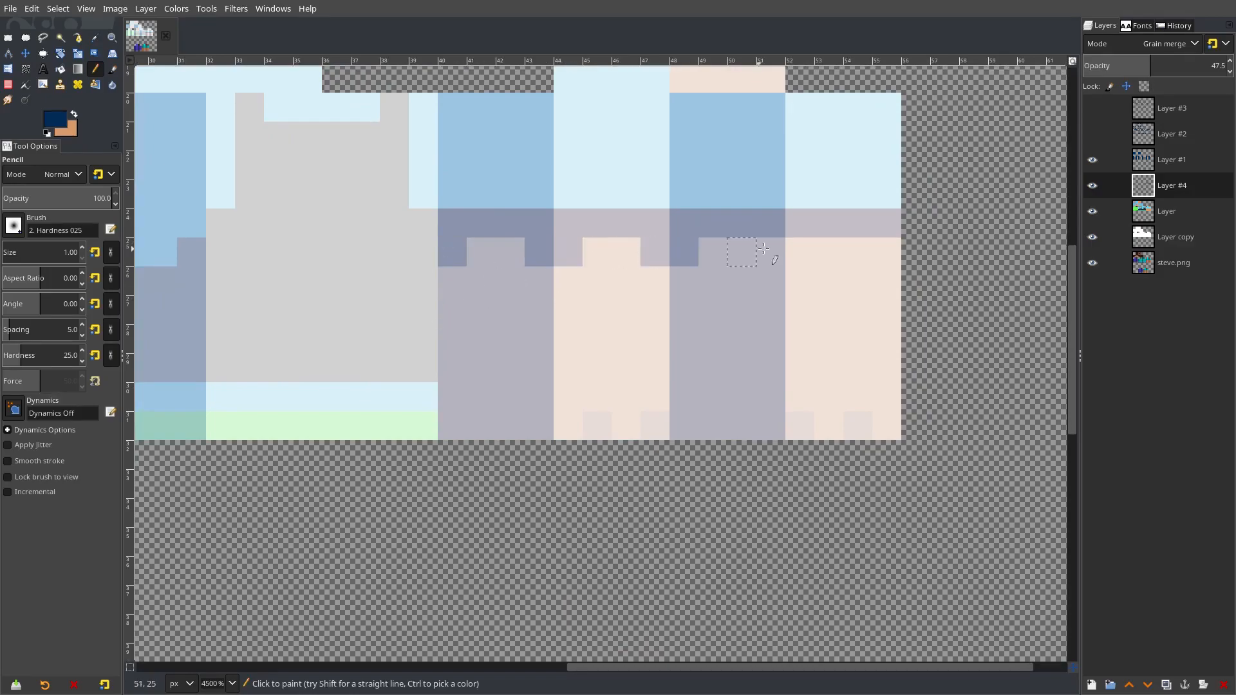
Pencil dark blue fold shading as short vertical strips and single pixels on the vest area of the torso faces.
scroll(813, 412, left, 5)
click(564, 290)
click(590, 175)
scroll(766, 399, down, 1)
click(767, 394)
click(758, 456)
Pencil dark blue shade pixels at the corners and along the edges of the leg faces.
scroll(758, 456, left, 5)
scroll(505, 406, up, 2)
scroll(544, 414, down, 1)
scroll(437, 445, left, 2)
scroll(436, 444, down, 1)
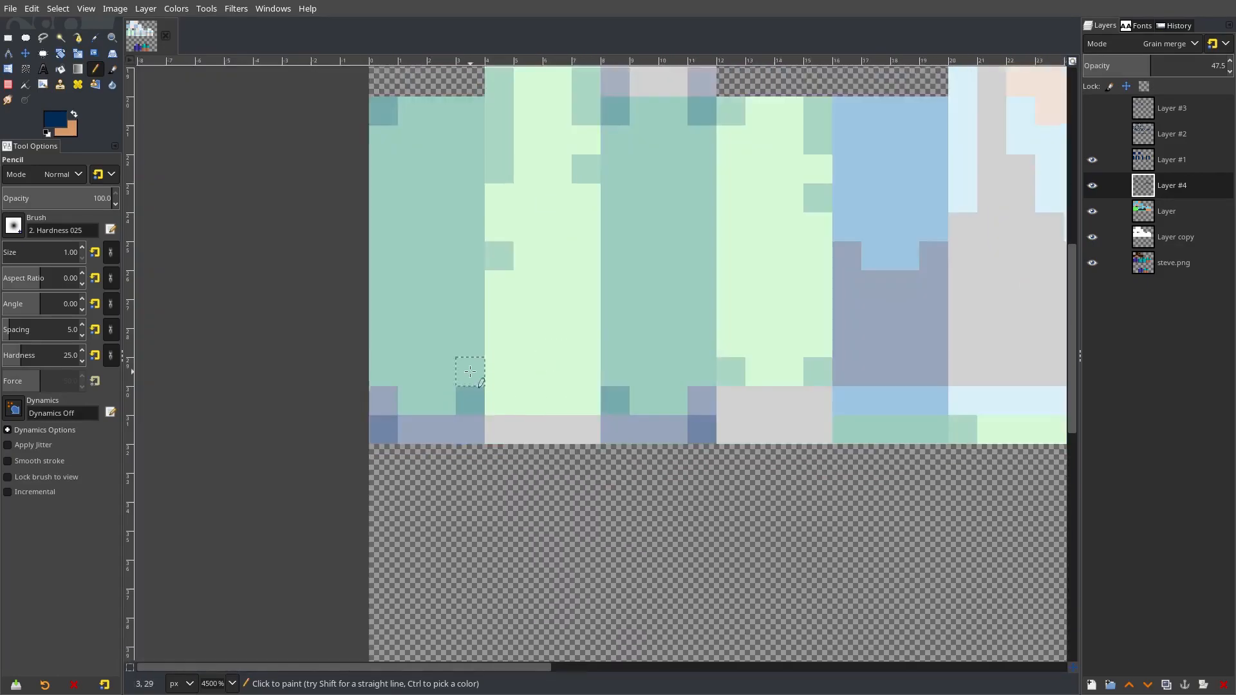
Pencil dark blue shade pixels along the torso front's collar and vest edges and diagonally in the neck patch.
scroll(644, 322, right, 5)
scroll(663, 267, right, 3)
scroll(506, 261, up, 4)
scroll(506, 261, left, 5)
scroll(507, 261, up, 2)
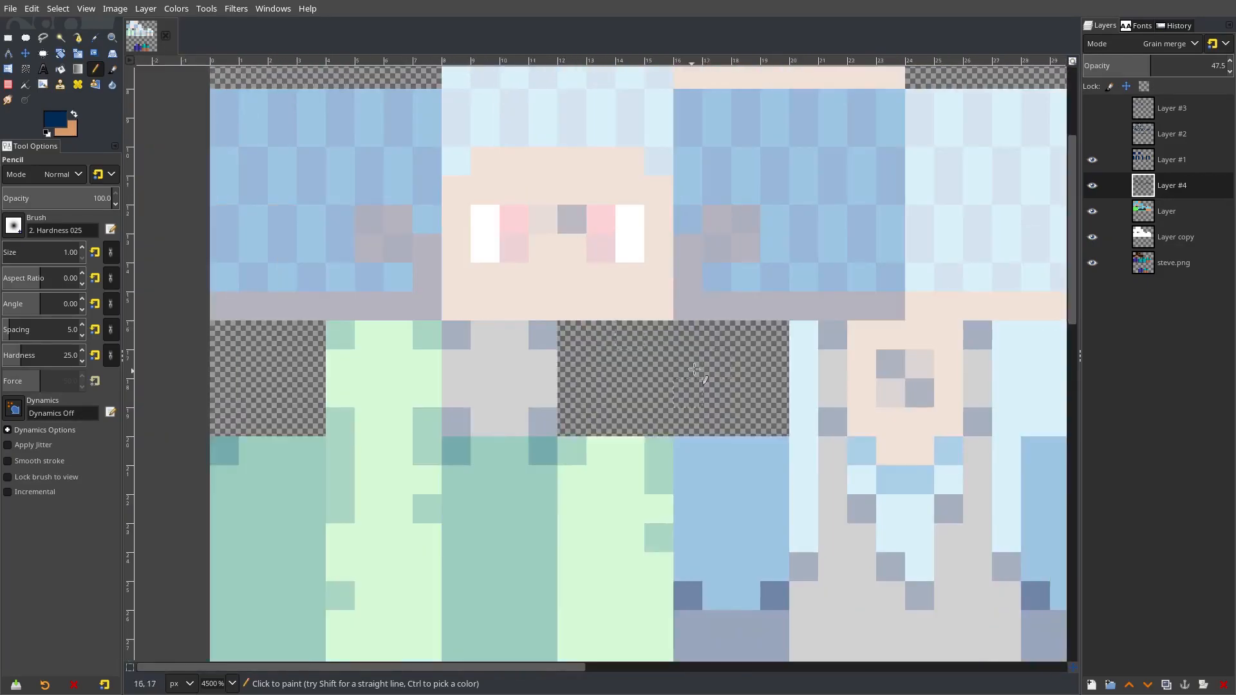
Pencil scattered dark blue shade pixels over the hair, and shade the corners and neck patch of the head's underside.
scroll(626, 316, left, 2)
scroll(626, 316, up, 1)
scroll(626, 316, right, 2)
scroll(626, 316, up, 3)
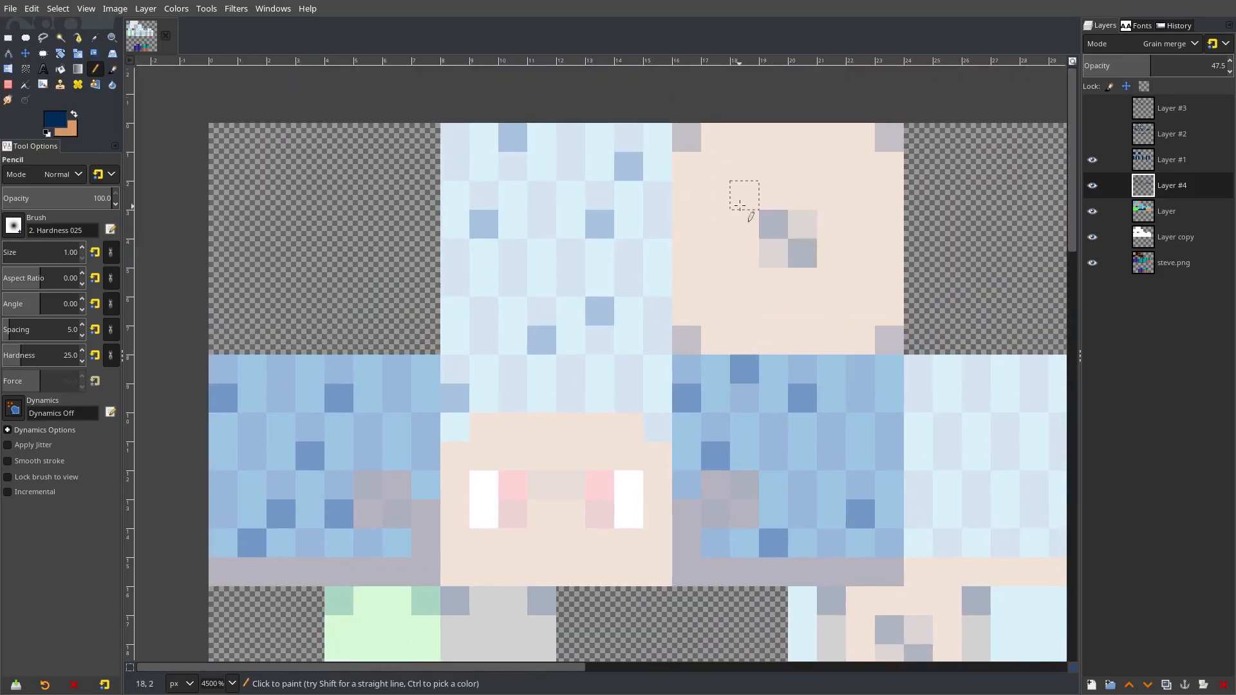
scroll(734, 290, down, 1)
scroll(734, 277, down, 5)
scroll(722, 177, down, 3)
scroll(722, 178, up, 1)
Duplicate the painted skin layer at 100 opacity with the shading layers visible.
shift+click(1093, 211)
click(1088, 219)
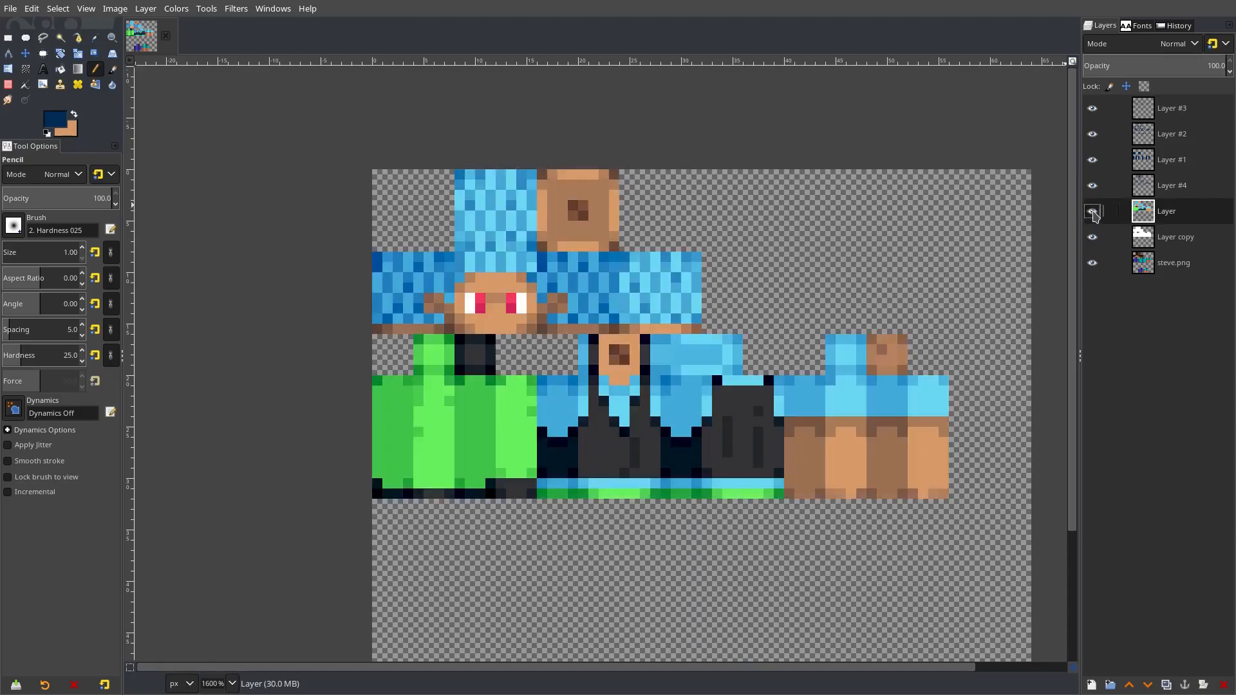
right_click(1167, 217)
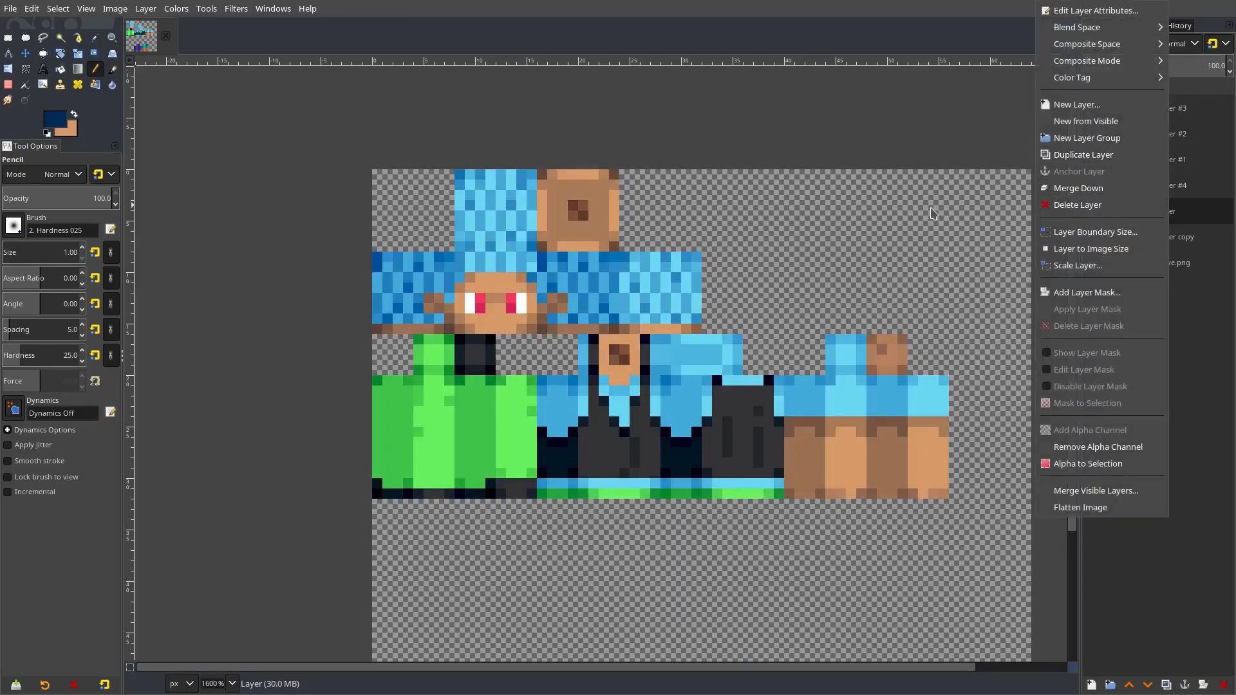
click(1108, 155)
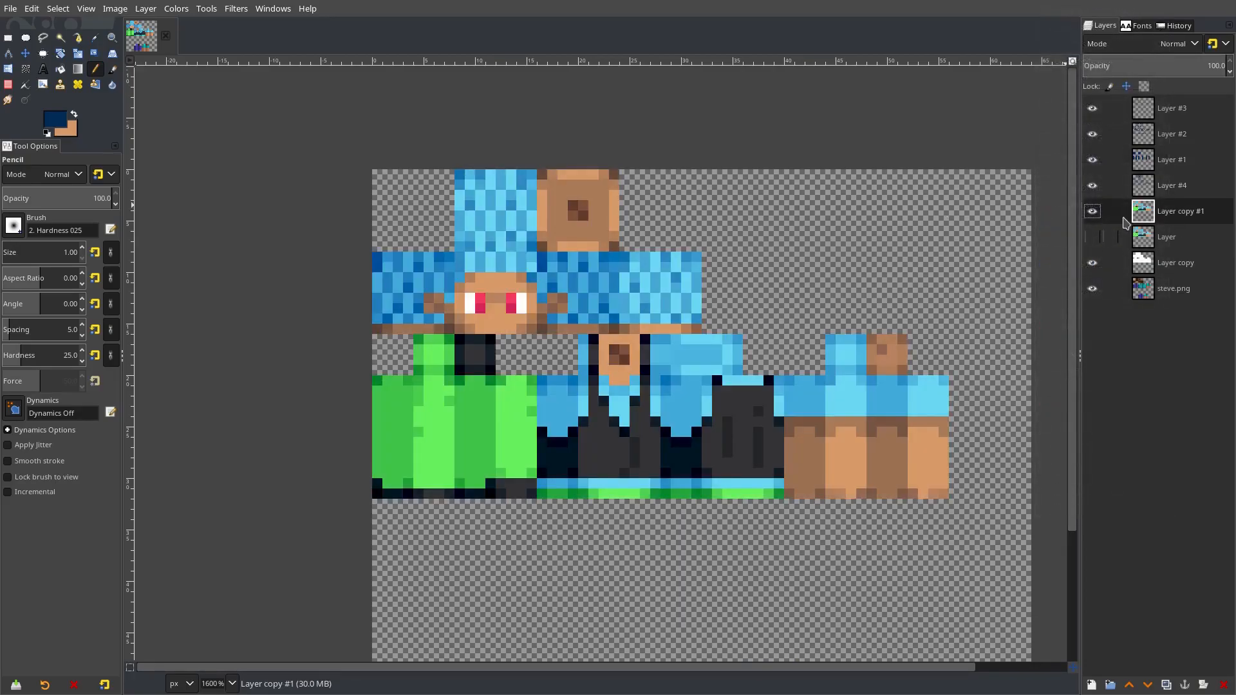
Brighten the duplicated skin layer with Curves, raising the Value curve's shadow point to about x 60, y 82 and lifting its highlights slightly.
click(184, 9)
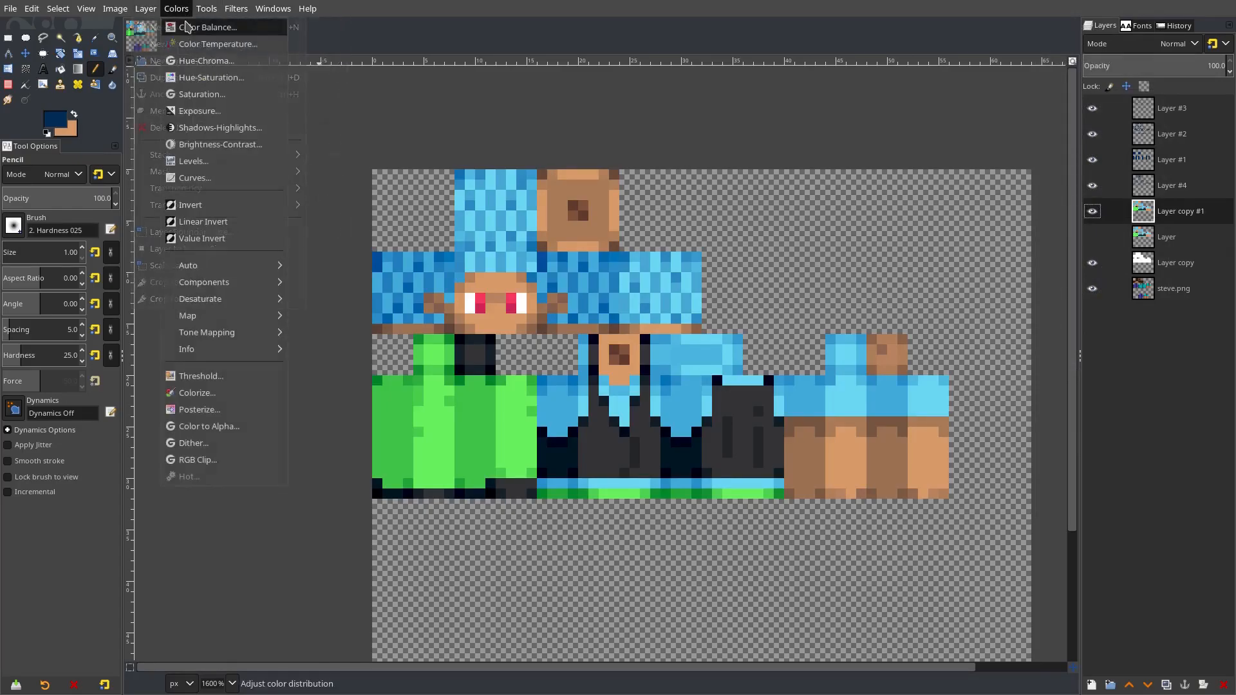
click(194, 178)
click(259, 165)
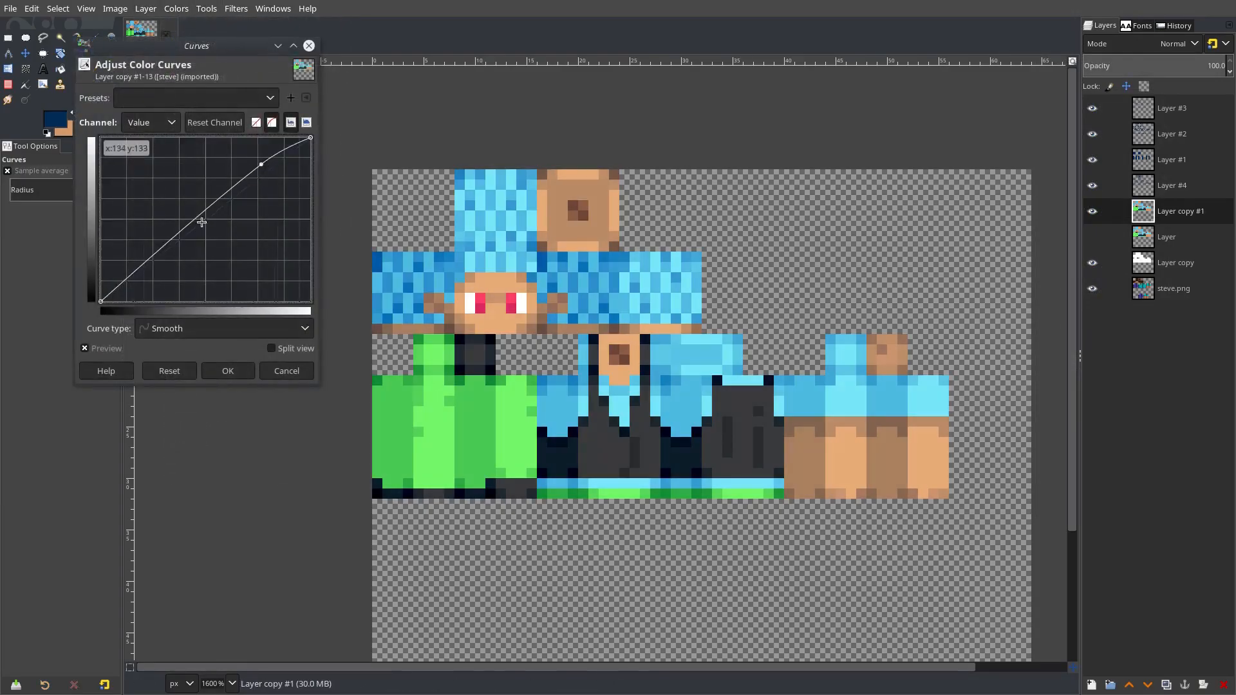
drag(148, 259, 148, 246)
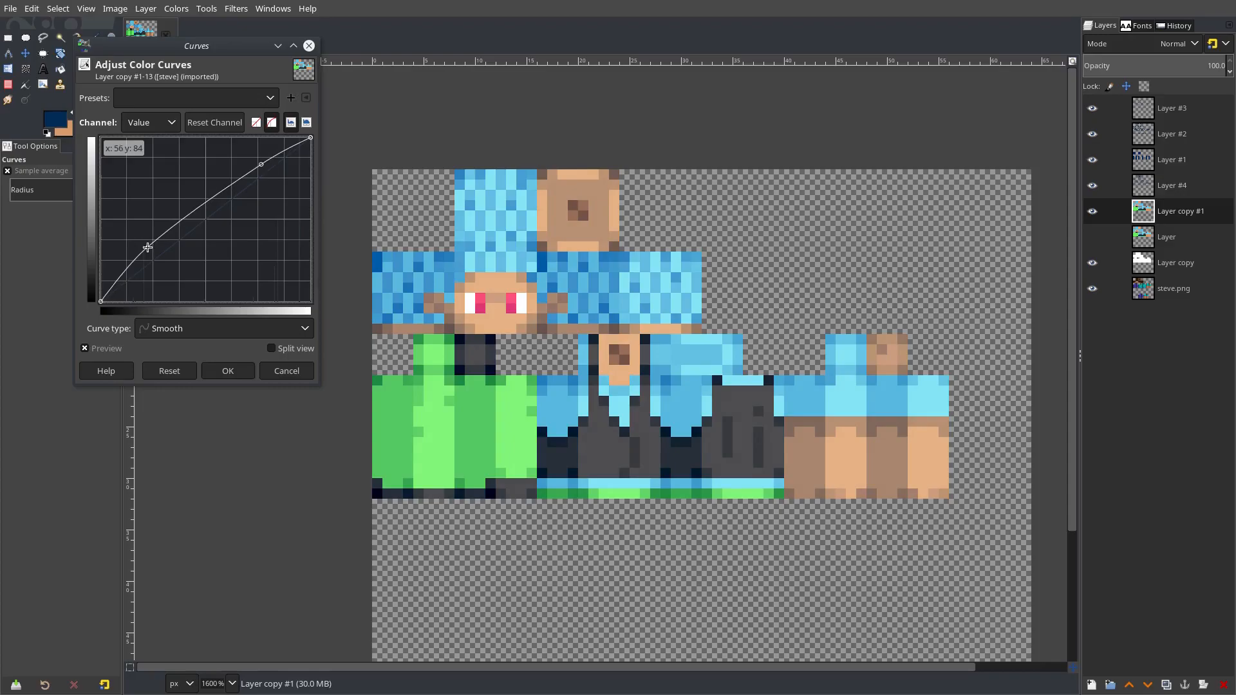
drag(257, 170, 265, 169)
drag(149, 249, 151, 250)
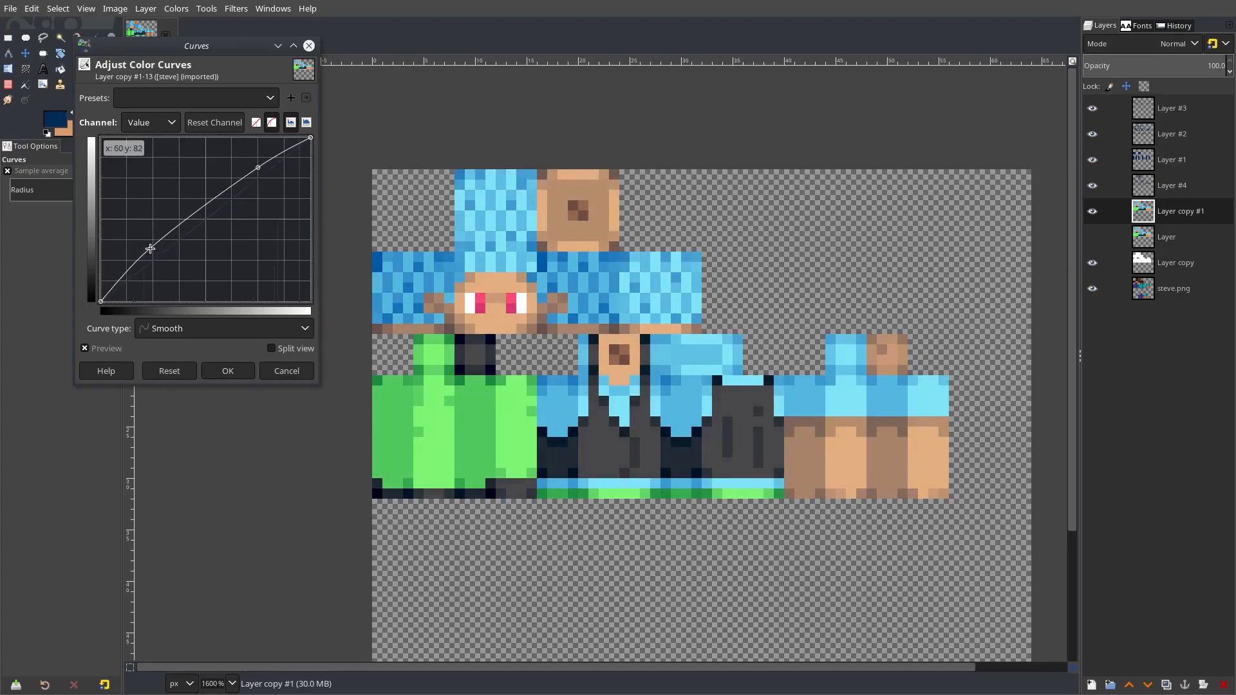
Raise the midtones of the Red, Blue and Green curves slightly, and apply the color adjustment.
click(166, 123)
click(145, 143)
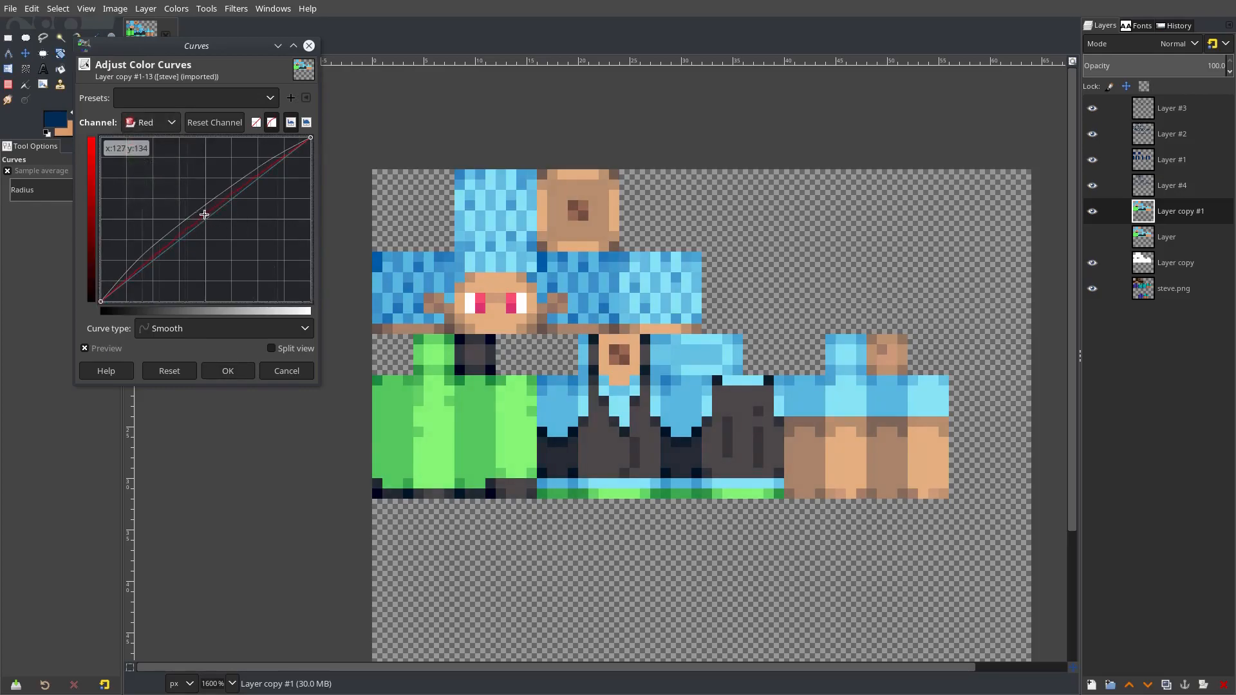
drag(198, 210, 207, 225)
click(161, 123)
click(157, 160)
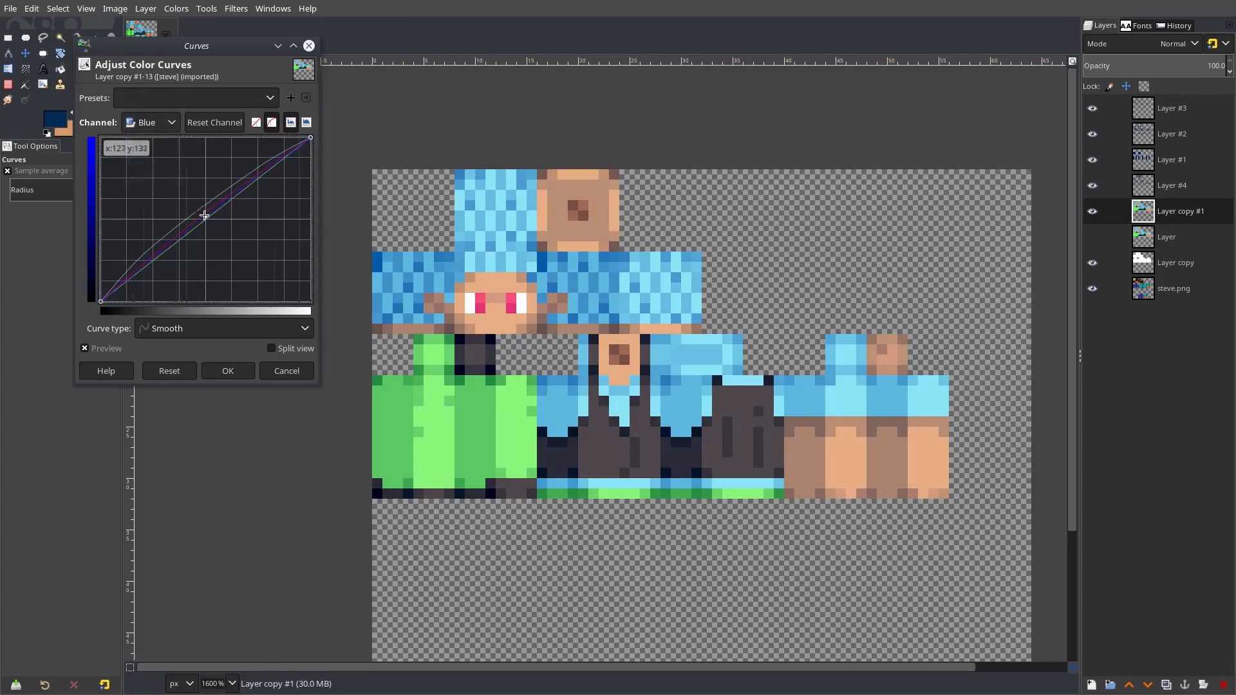
click(161, 123)
click(148, 109)
drag(206, 218, 205, 213)
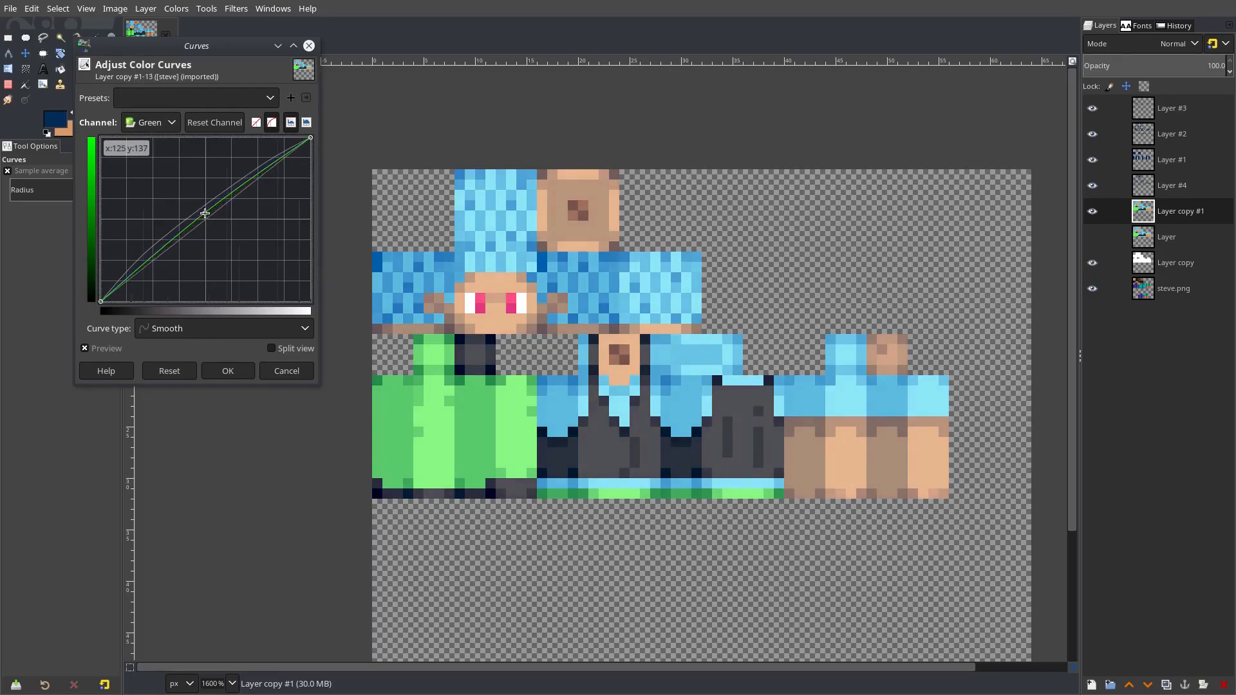
click(228, 371)
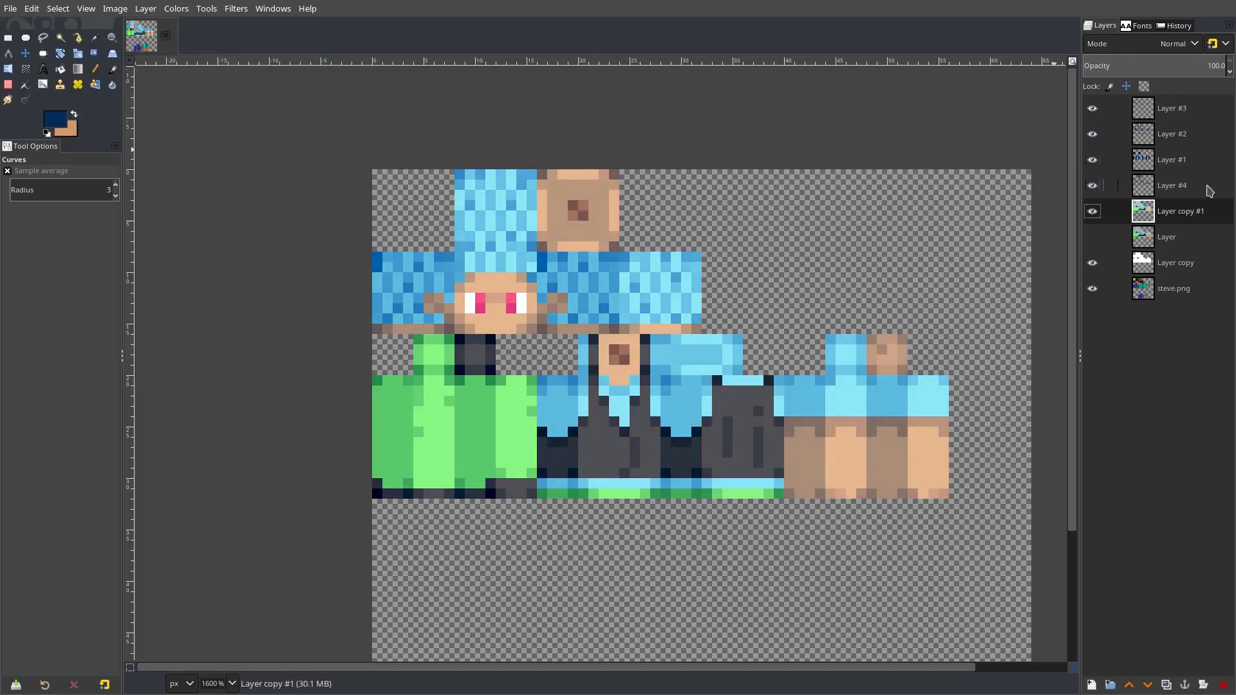
Set the opacity of the detail shading Layer #4 to 32.3.
click(1121, 181)
click(1094, 184)
click(1093, 185)
drag(1147, 68, 1134, 66)
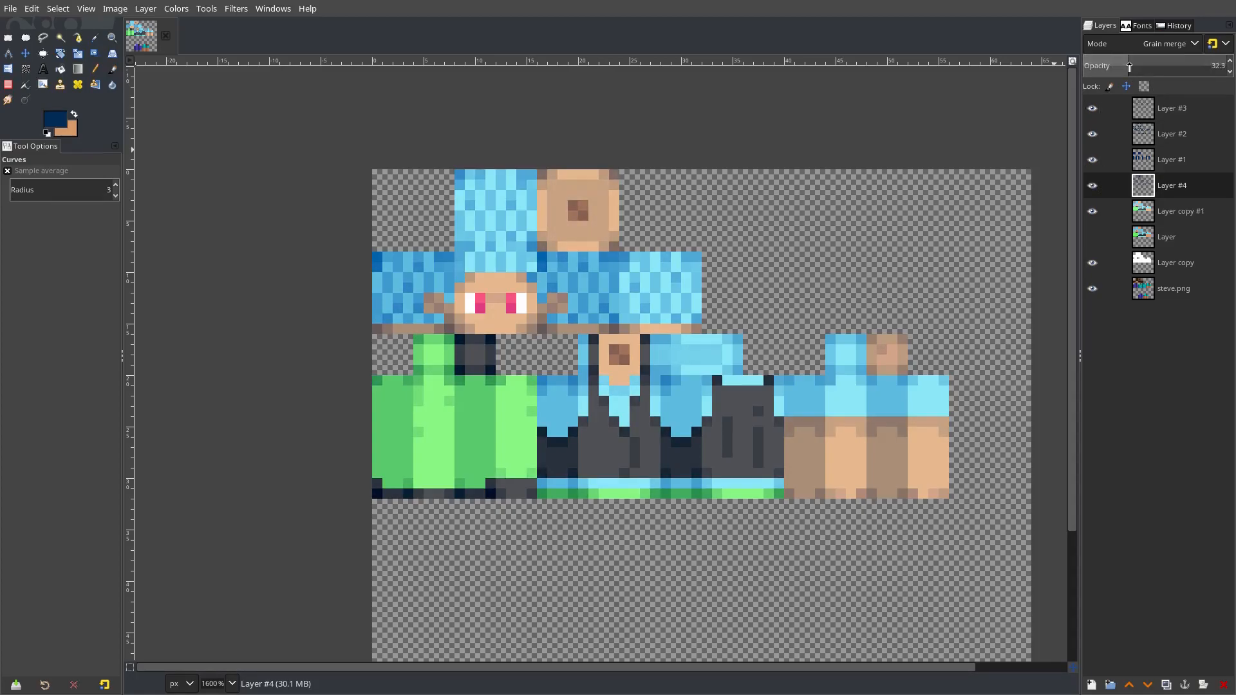
scroll(837, 317, down, 5)
scroll(844, 328, up, 5)
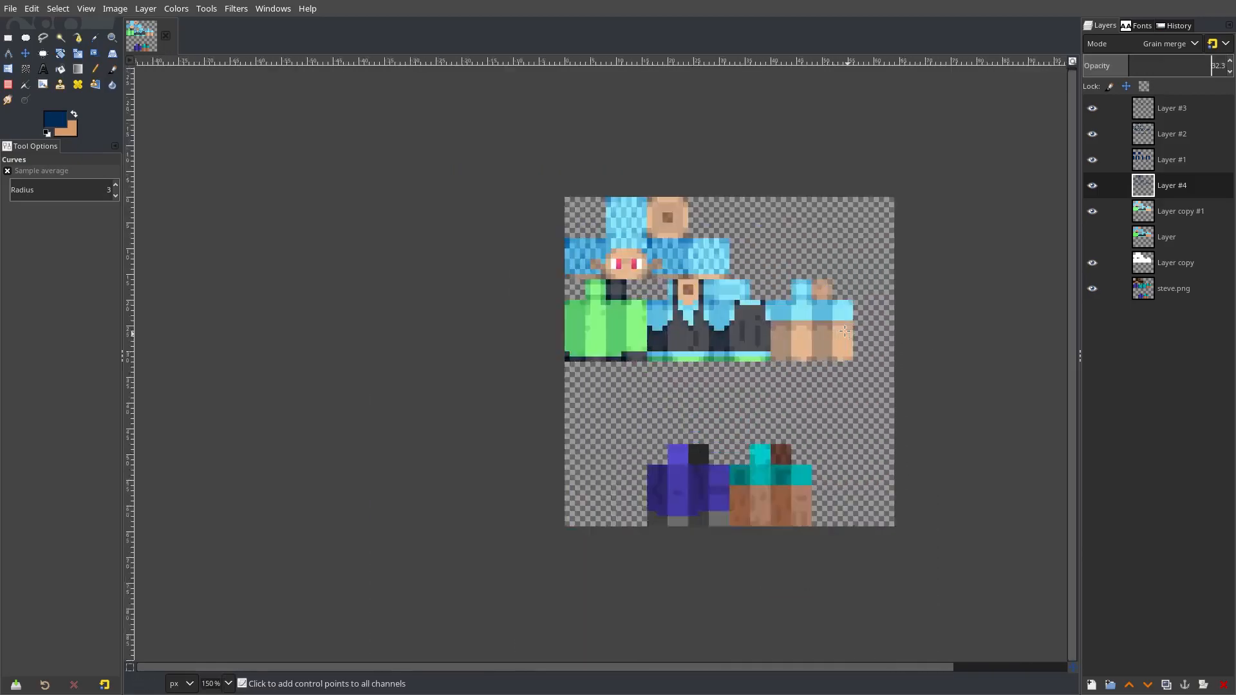
scroll(629, 286, up, 1)
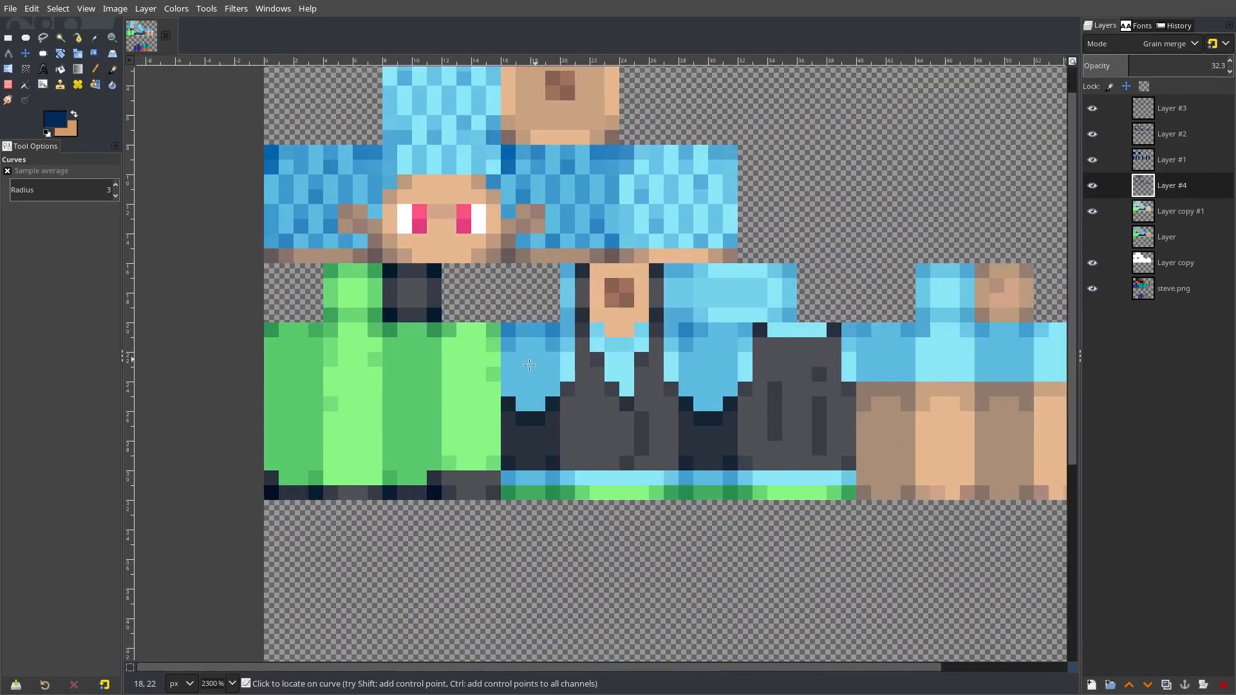
scroll(572, 407, down, 1)
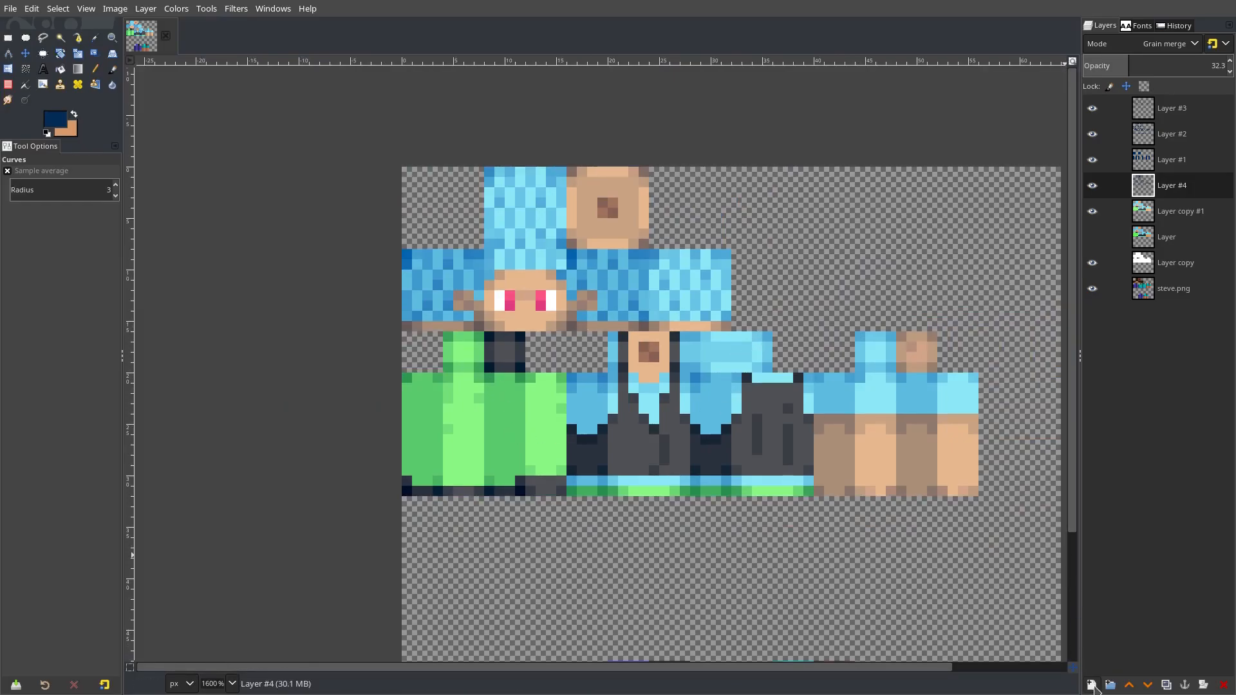
Add a new layer with the default settings above Layer #3 on top of the stack.
click(1192, 116)
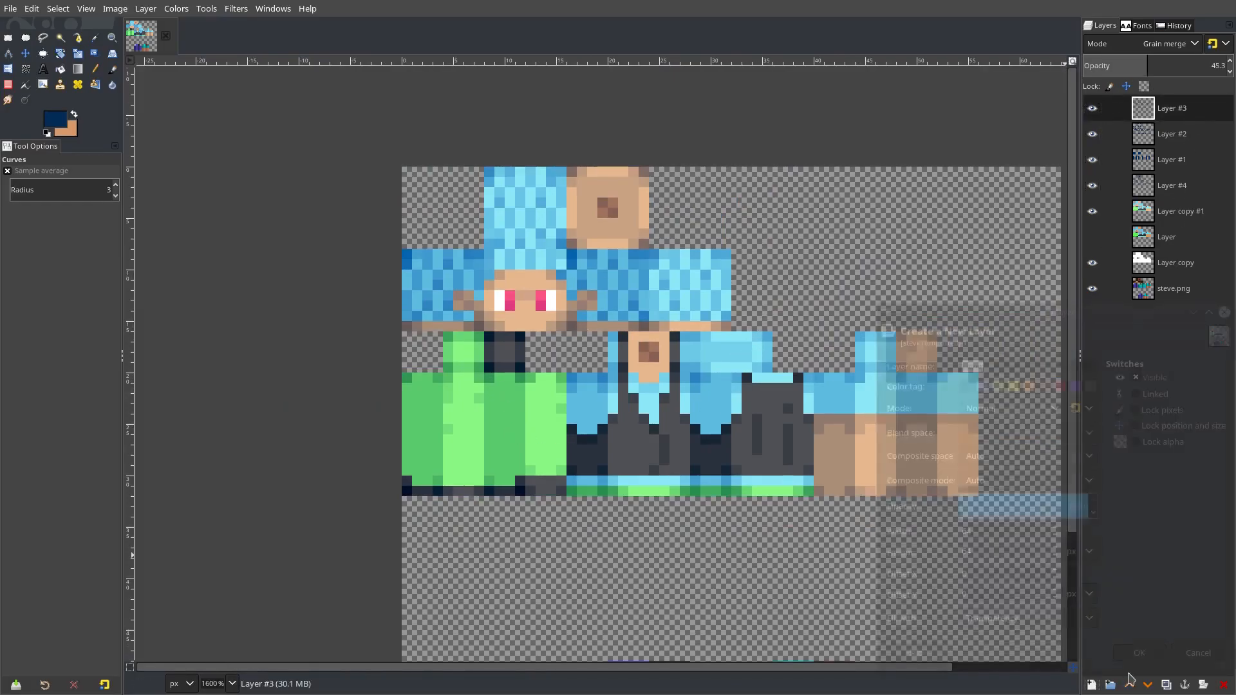
click(1091, 685)
key(Return)
Hide every layer except the new topmost one.
click(1093, 186)
click(1093, 211)
click(1093, 237)
click(1092, 288)
click(1092, 288)
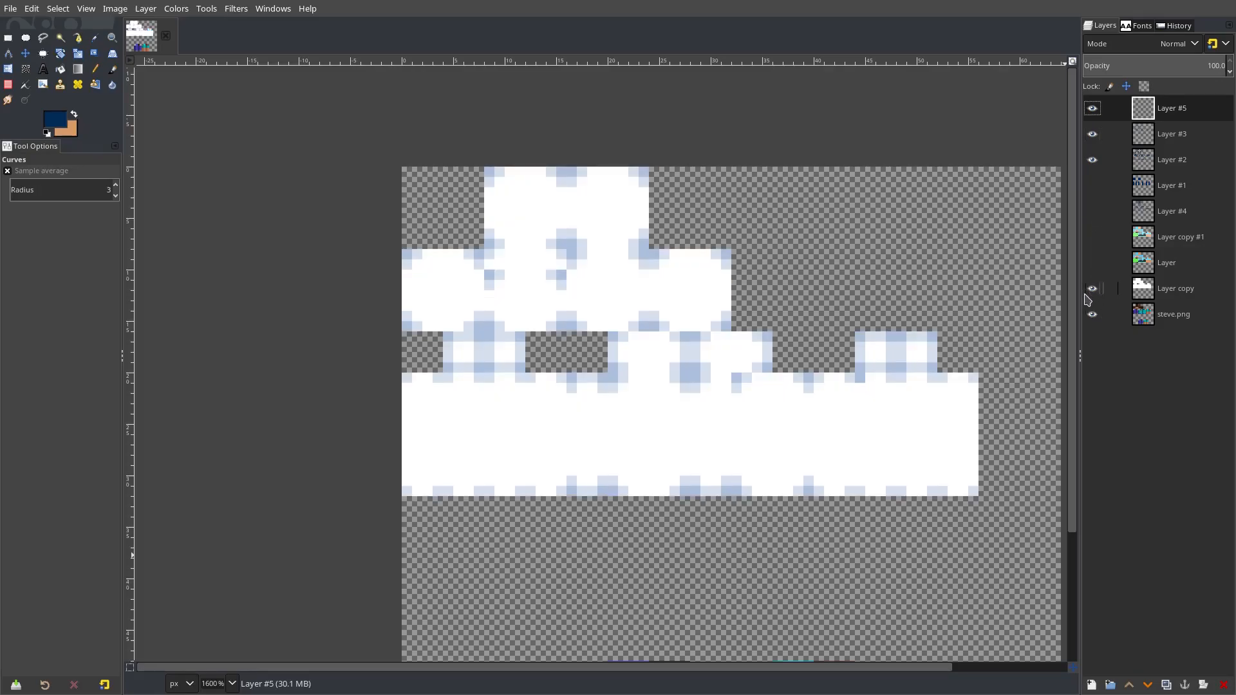
click(1093, 288)
click(1093, 314)
click(1093, 159)
click(1093, 134)
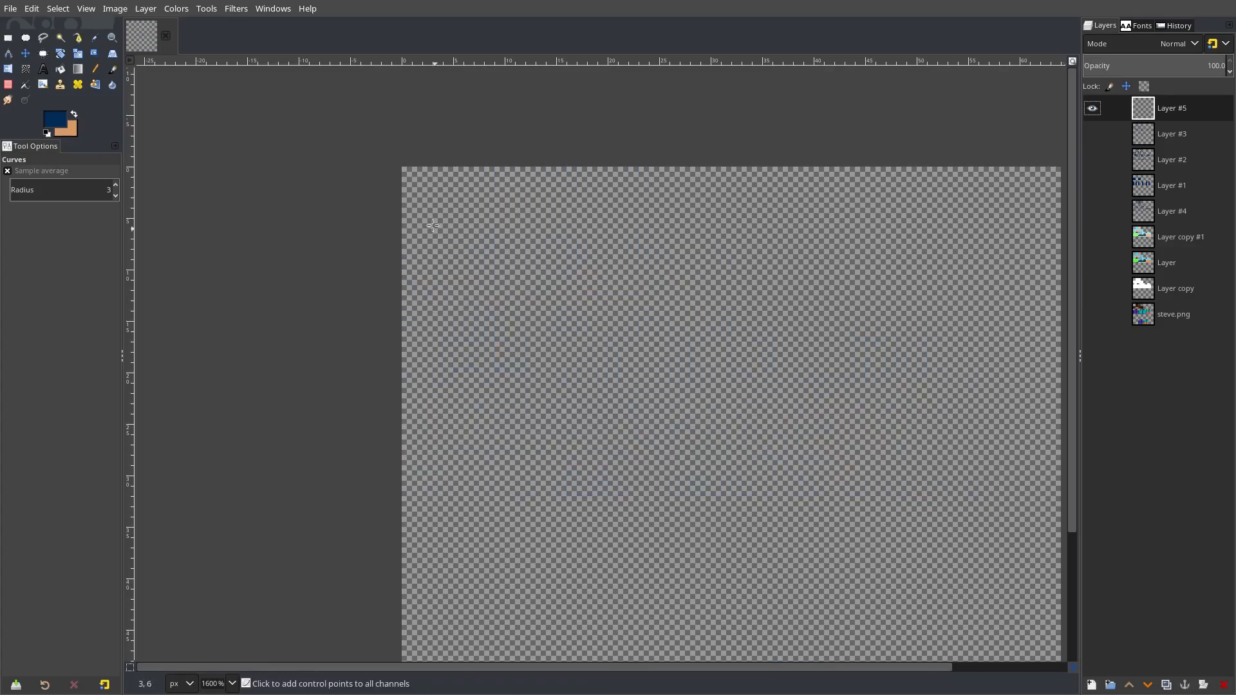
Pencil a one-pixel dark blue checkerboard about 21 pixels wide across the canvas's top two rows and start the third row.
scroll(422, 187, up, 2)
click(95, 69)
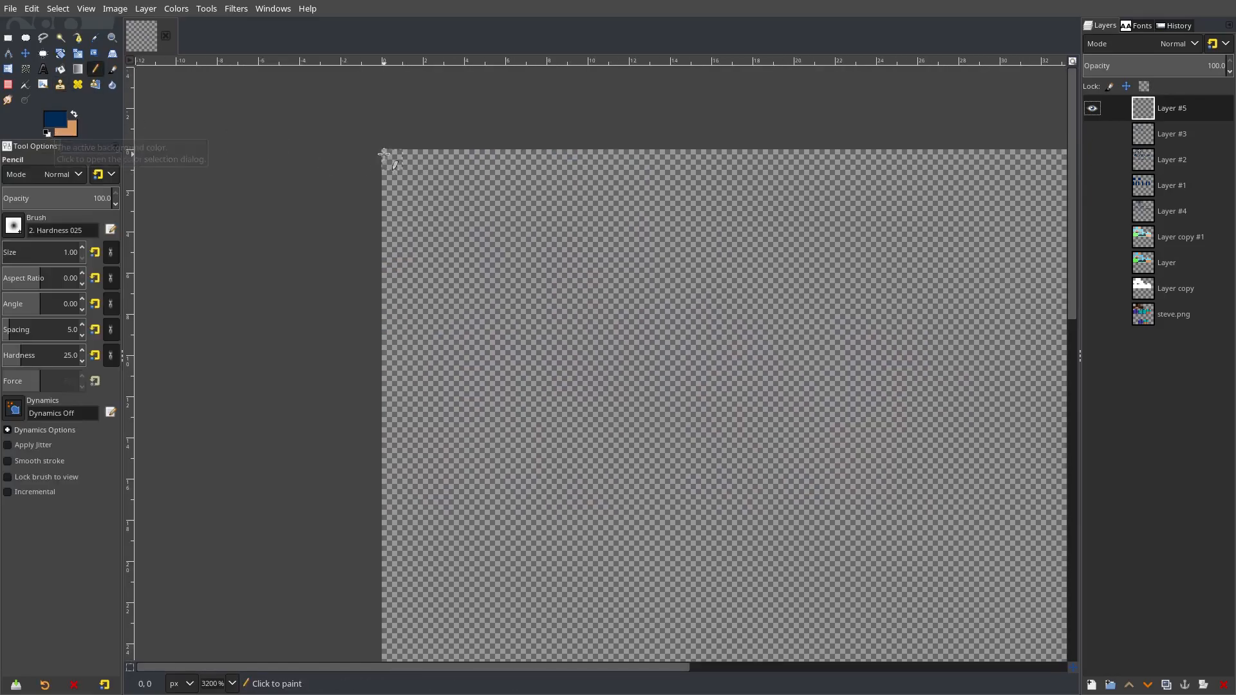
scroll(390, 159, up, 1)
drag(393, 165, 315, 175)
click(319, 171)
click(375, 171)
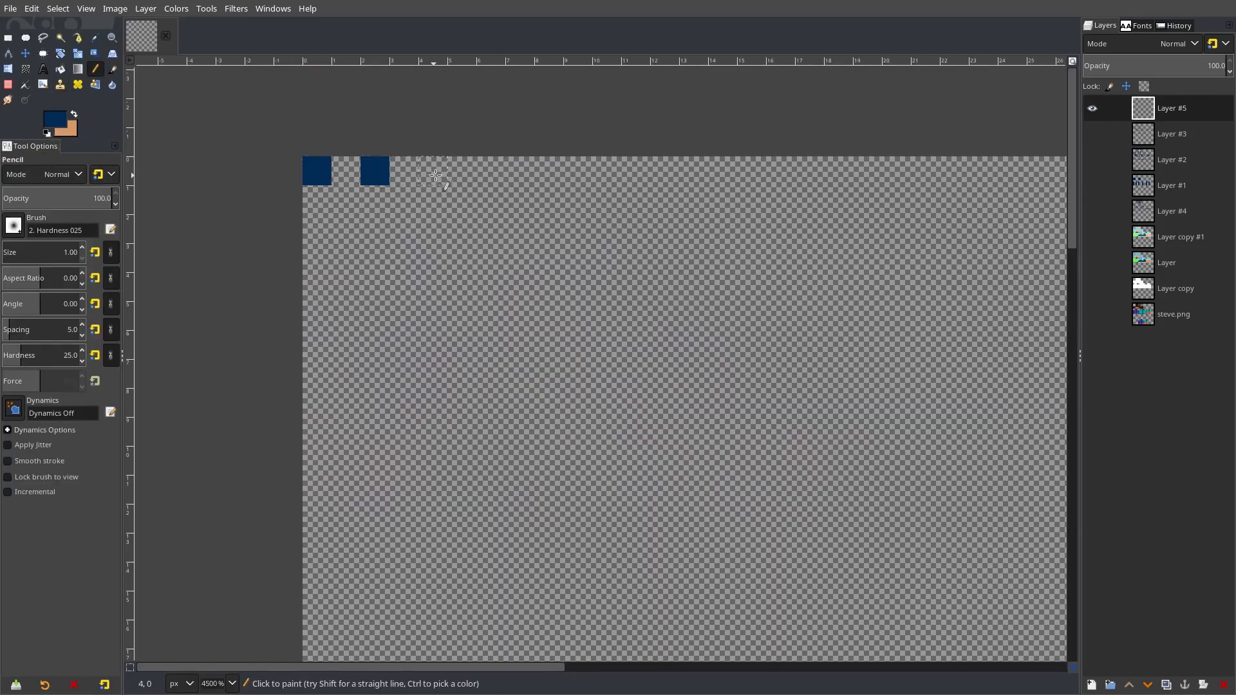
click(433, 171)
click(519, 172)
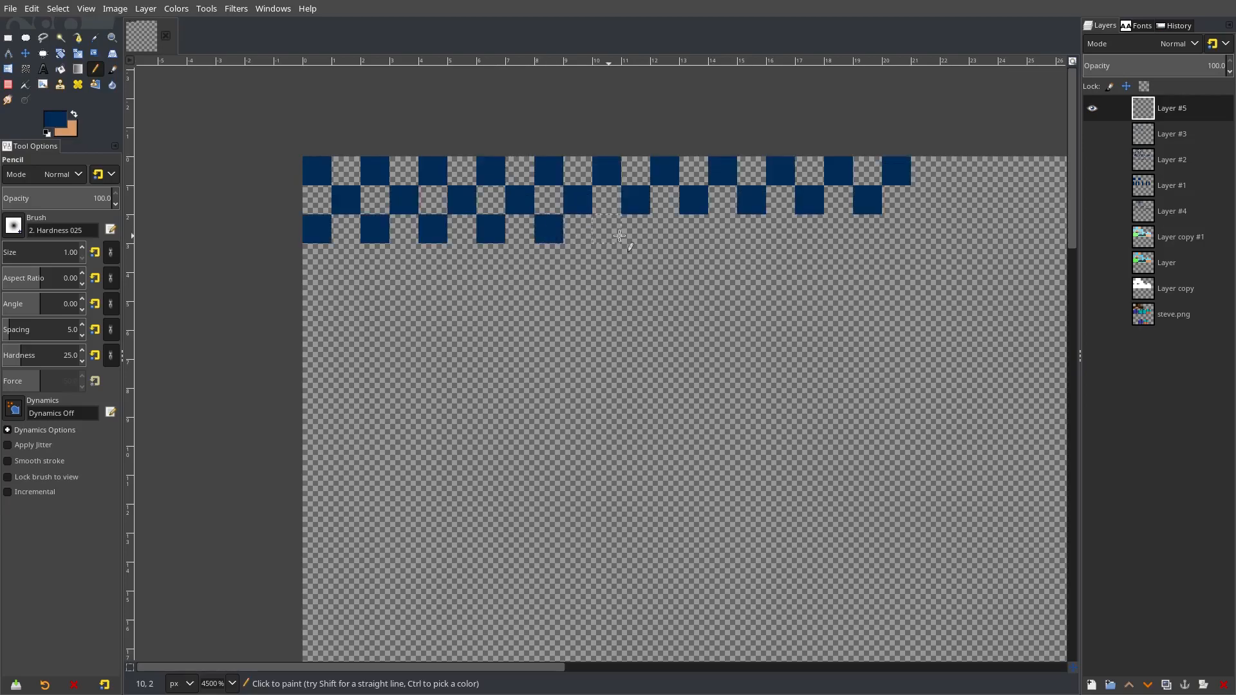
Complete the third checkerboard row by painting alternate dark blue pixels out to the same width as the first row.
click(606, 229)
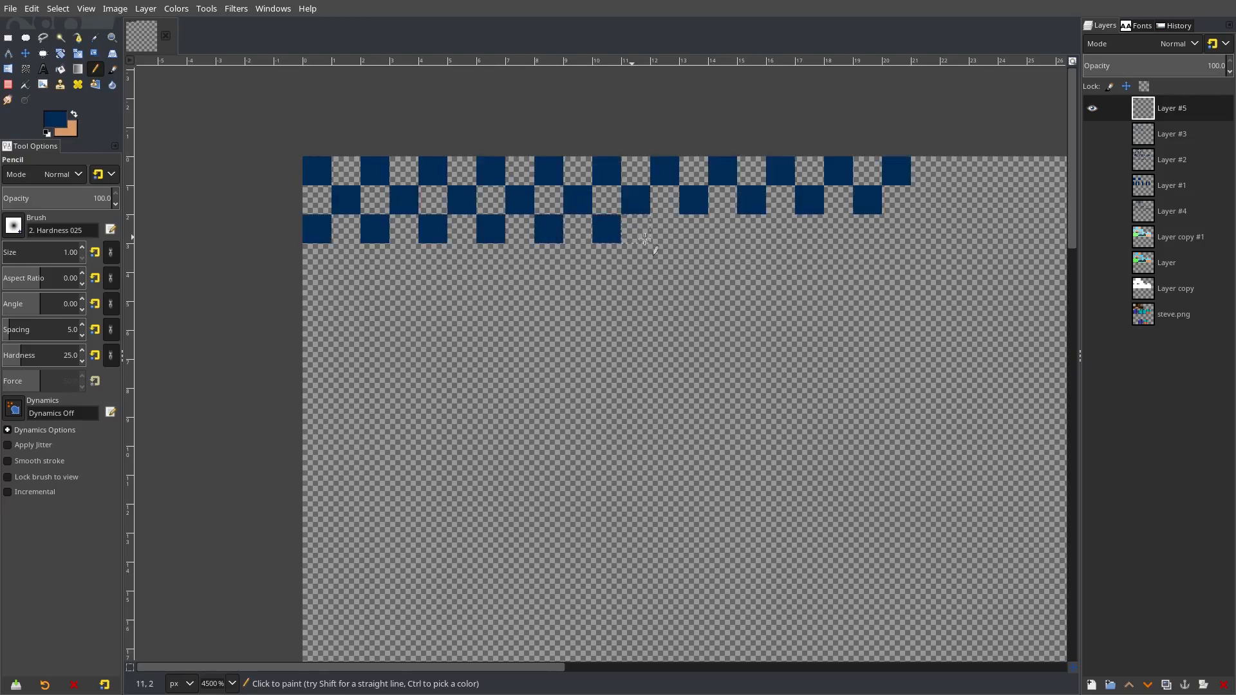
click(665, 228)
click(723, 229)
click(780, 229)
click(839, 229)
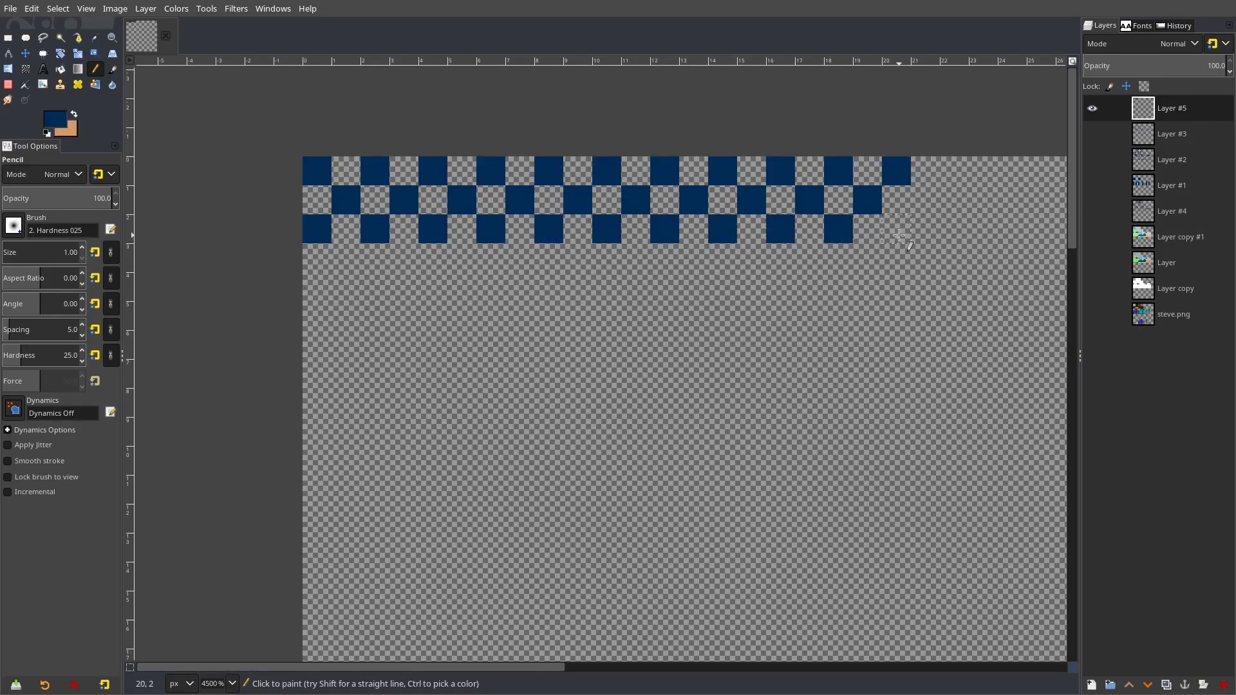
click(896, 229)
Paint the fourth checkerboard row with dark blue pixels offset by one from the row above.
click(867, 258)
click(809, 257)
click(751, 258)
click(693, 258)
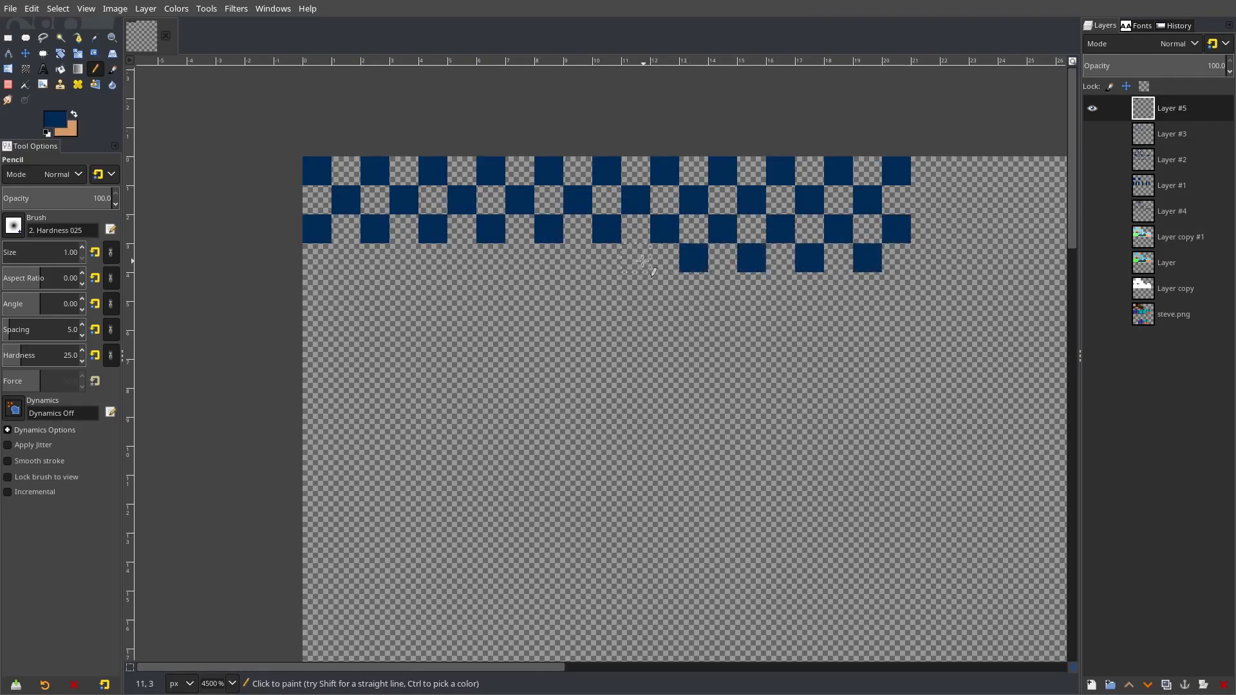
click(635, 258)
click(578, 257)
click(519, 257)
click(461, 258)
click(404, 258)
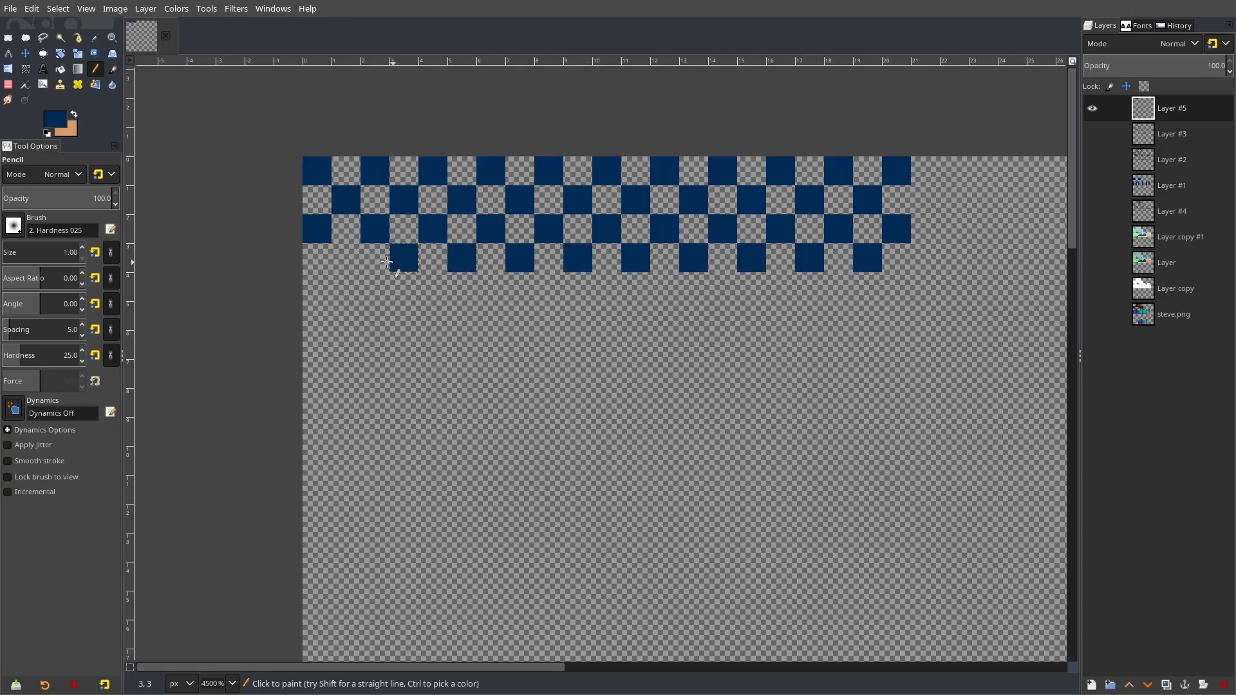
click(346, 258)
Duplicate the checkerboard layer and move the copy down 4 pixels to continue the pattern.
click(145, 8)
click(221, 300)
click(26, 56)
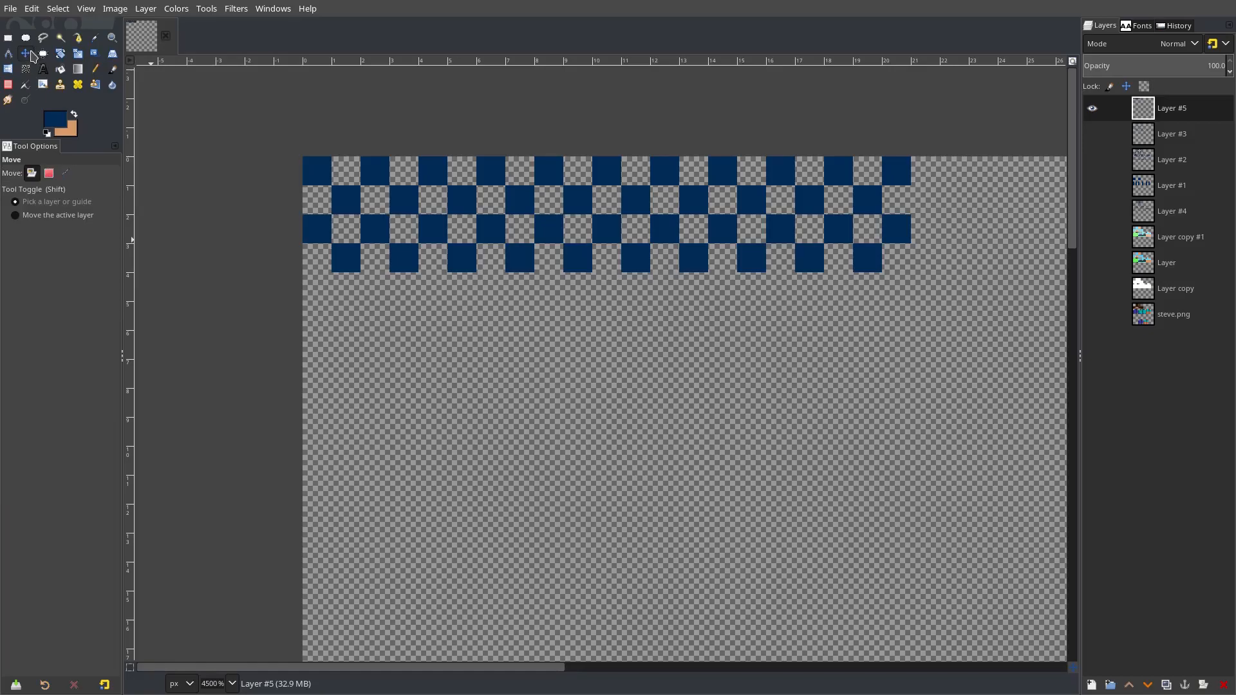
right_click(1182, 112)
click(1111, 263)
drag(836, 229, 836, 345)
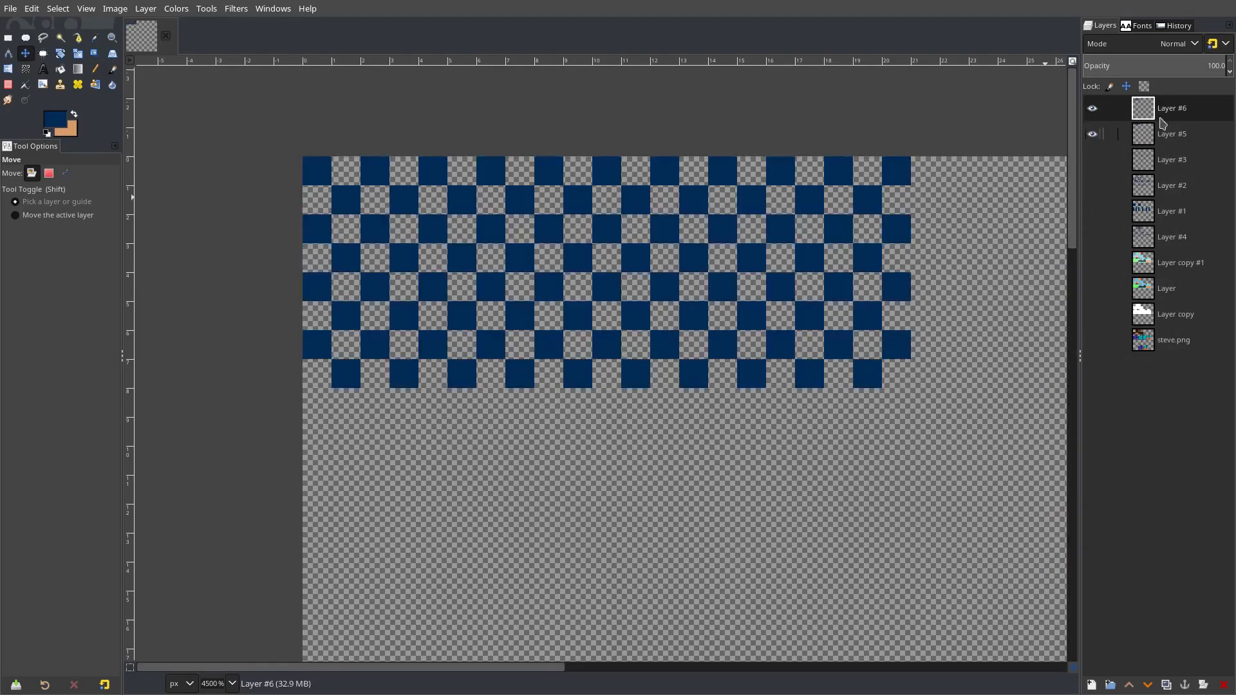
Merge the checkerboard copy down into Layer #5 and repeat the pattern until it covers the canvas.
right_click(1161, 126)
click(1072, 316)
right_click(1161, 119)
key(Escape)
Show the skin and shading layers again, and blend checkerboard Layer #5 in Overlay mode at 15.2 opacity.
scroll(877, 331, down, 4)
double_click(1093, 110)
click(1179, 43)
click(1106, 394)
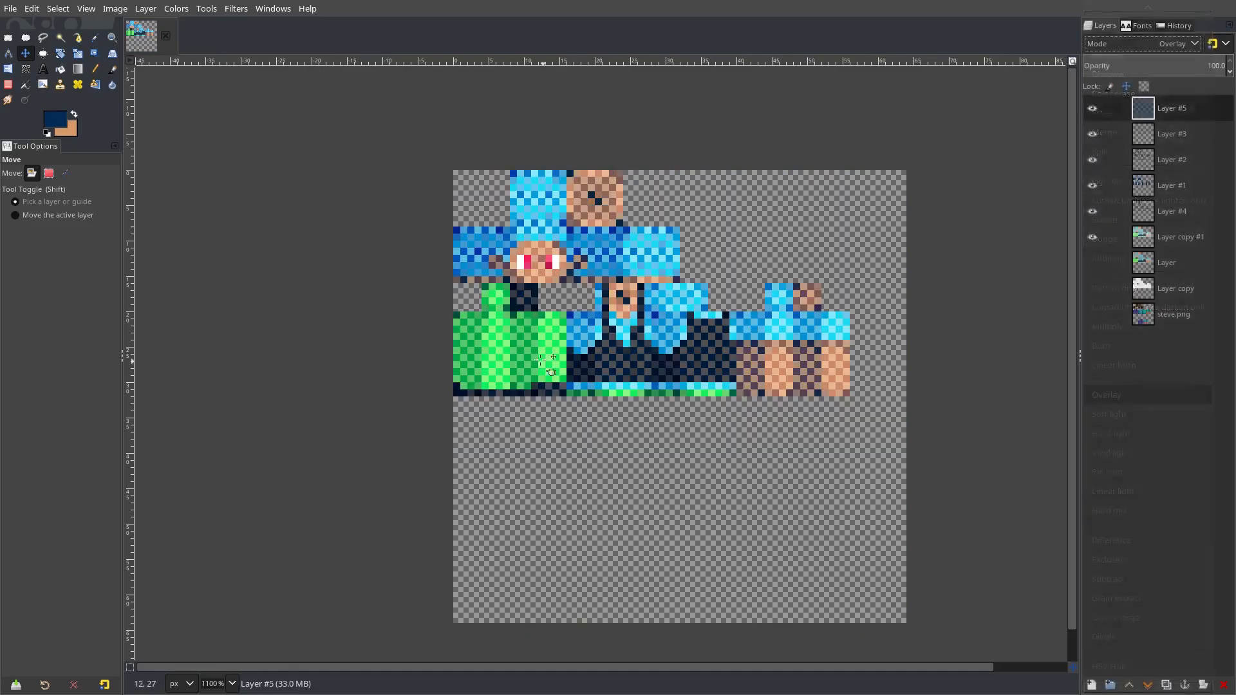
scroll(552, 367, up, 2)
drag(1154, 65, 1114, 65)
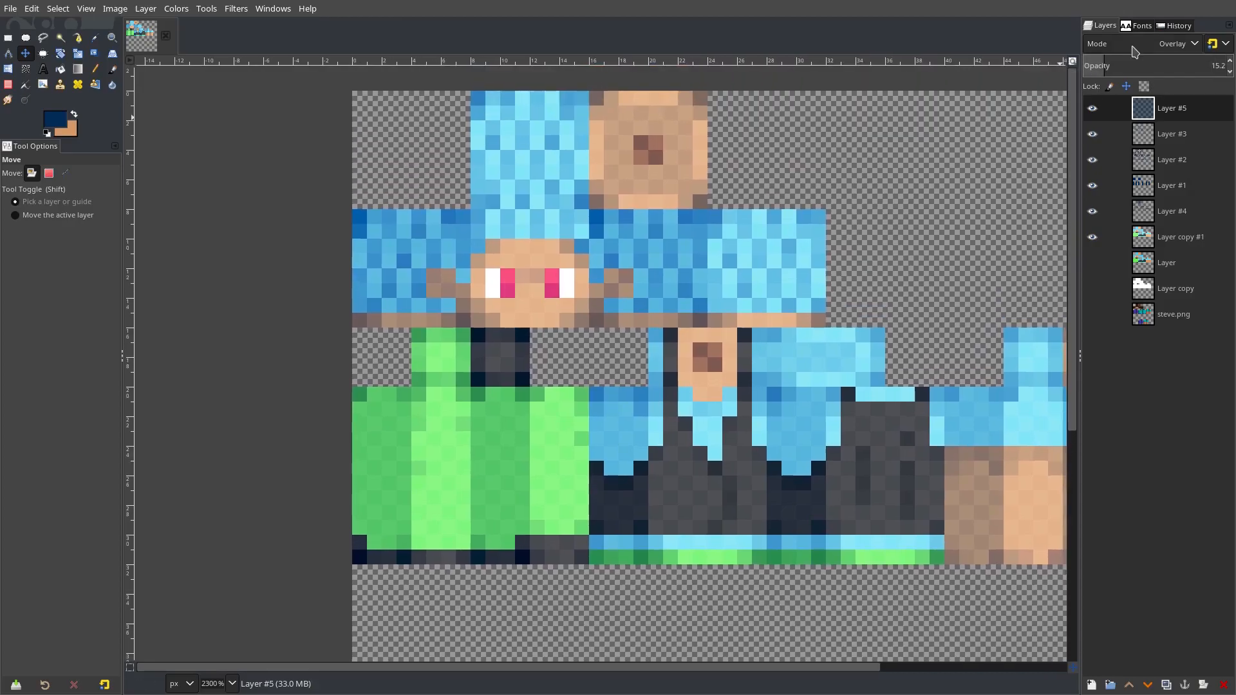
Switch Layer #5 to Soft light mode, invert its colors and lower its opacity to 9.0.
scroll(1153, 44, down, 1)
scroll(836, 291, down, 1)
click(176, 8)
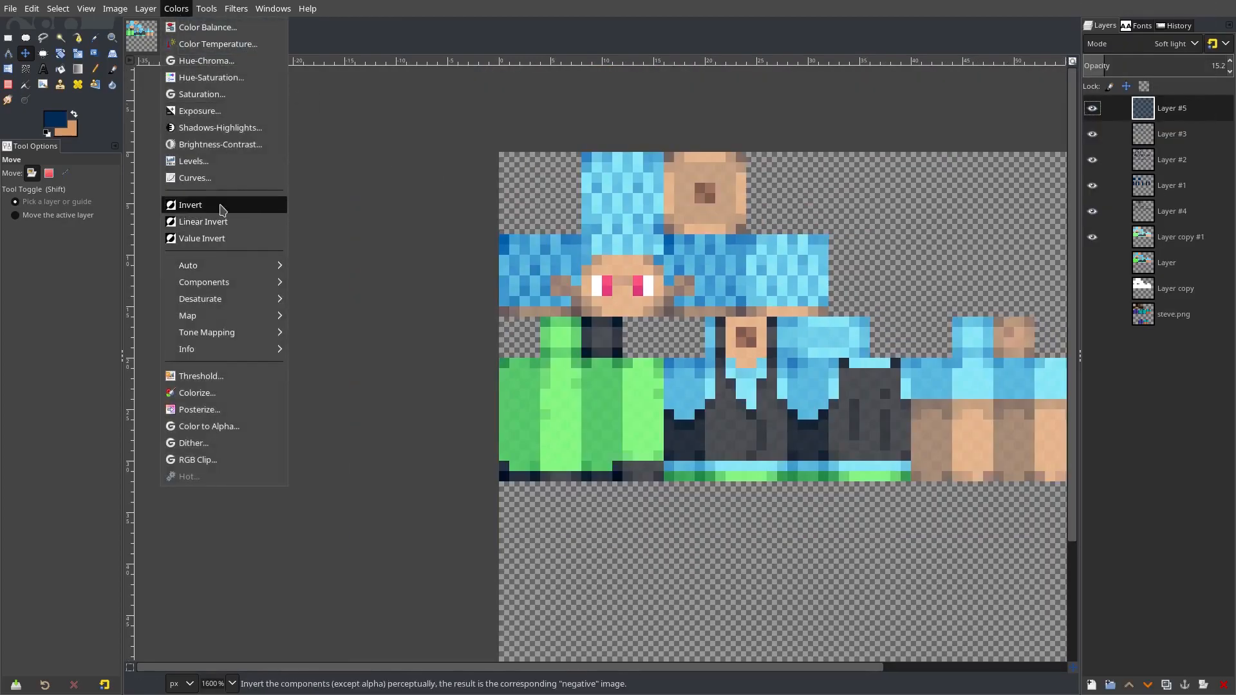
click(192, 205)
drag(1108, 66, 1098, 66)
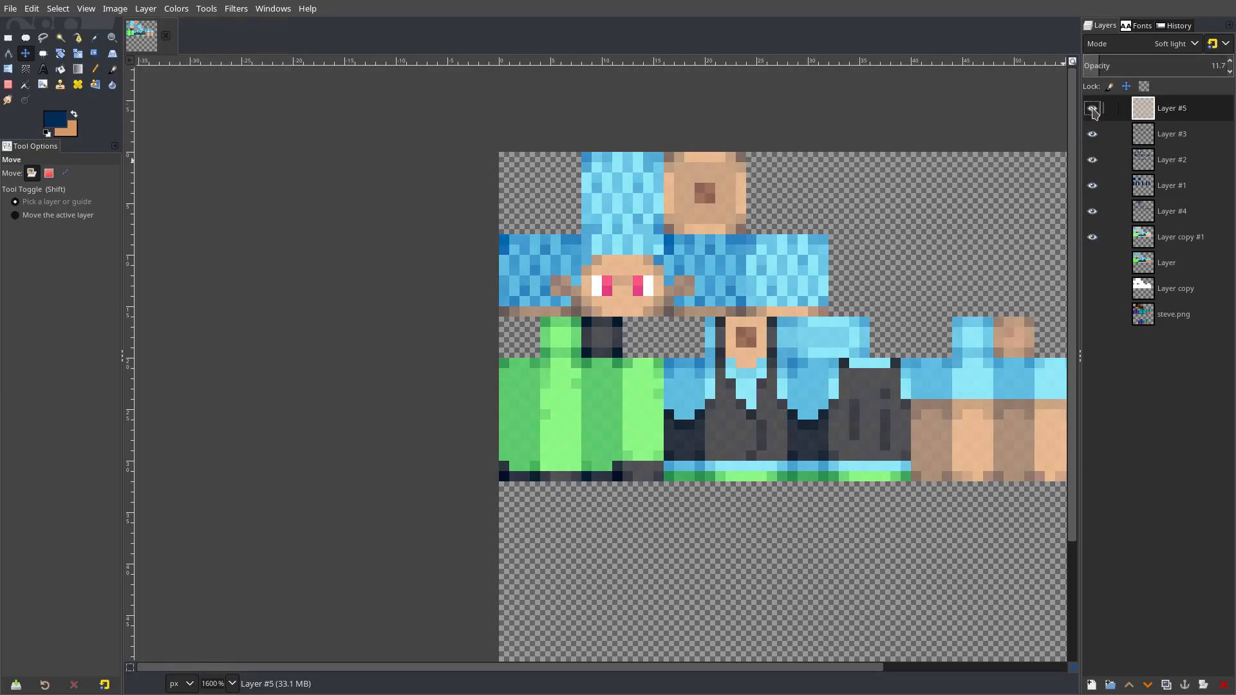
scroll(992, 142, down, 1)
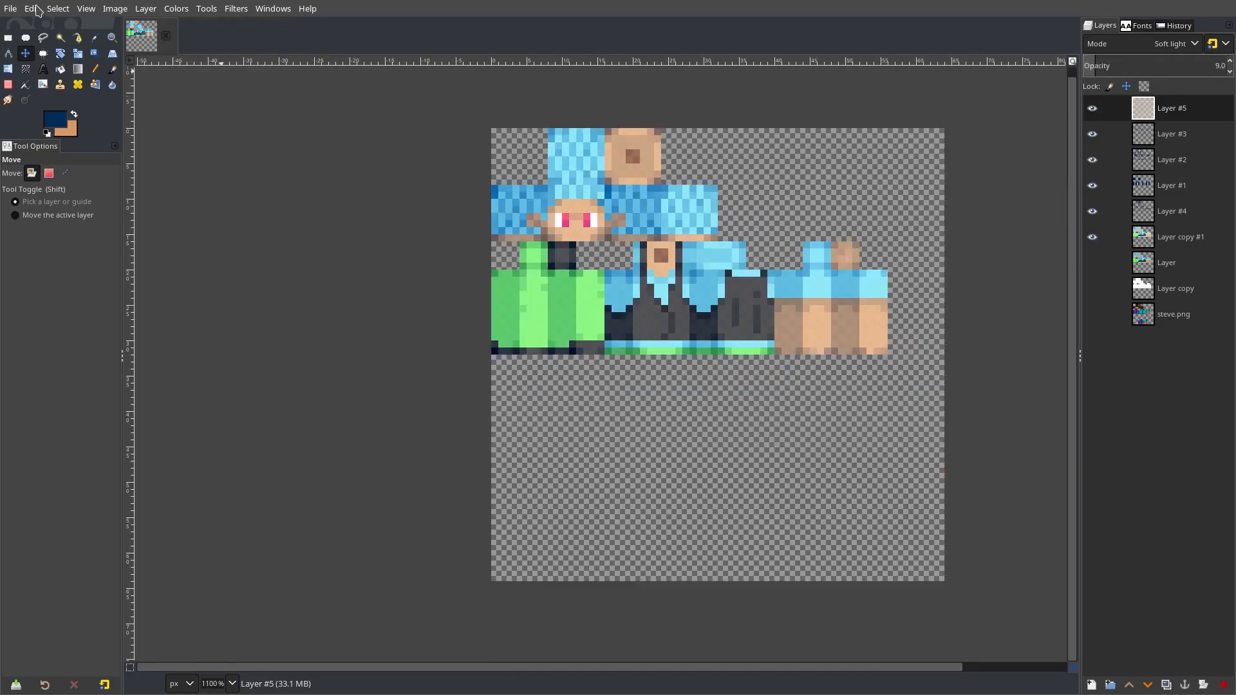
Copy the visible artwork into a new layer in place, and leave only that layer and steve.png visible.
click(31, 8)
click(56, 119)
click(31, 9)
mouse_move(90, 203)
click(271, 220)
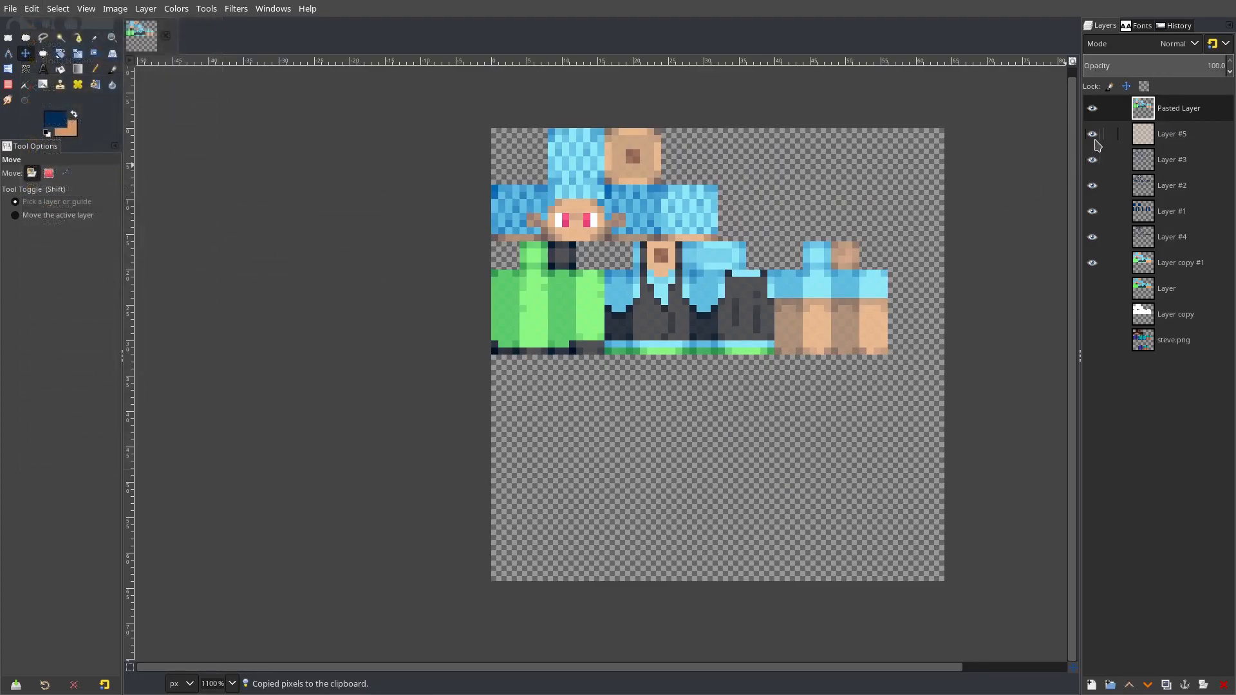
click(1093, 340)
scroll(653, 572, up, 1)
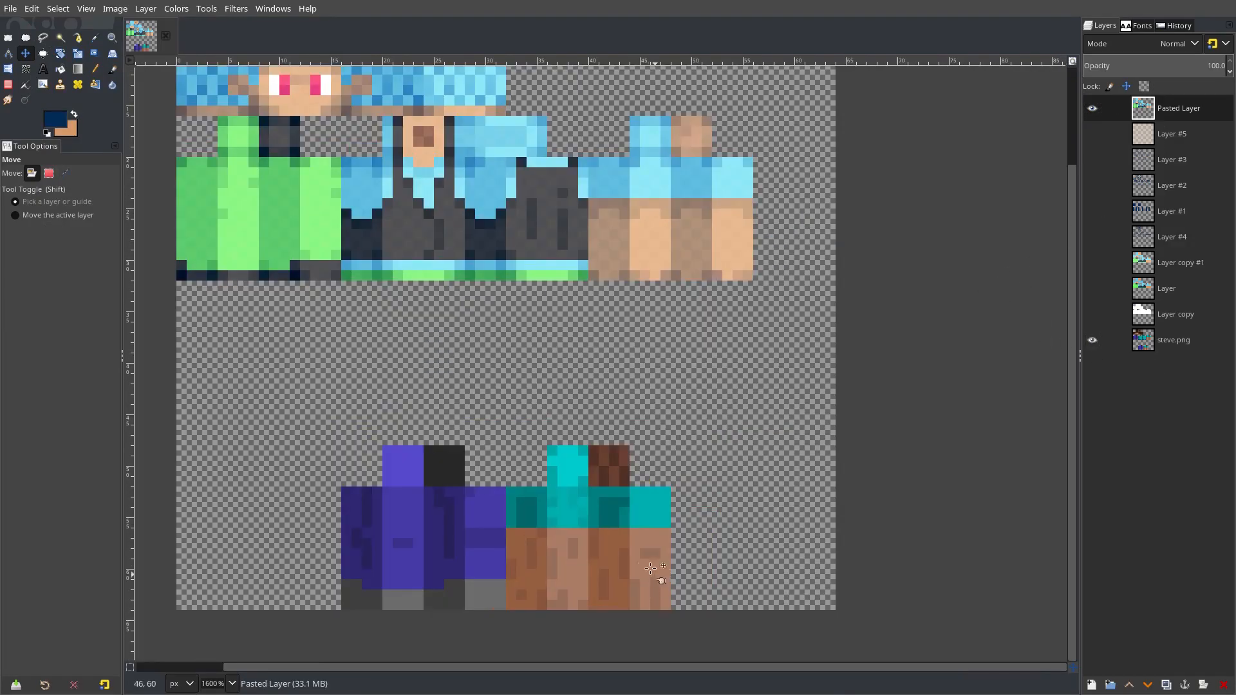
Copy the painted arm into its own new layer and place it over the second arm of the steve.png template.
click(8, 38)
drag(589, 107, 805, 301)
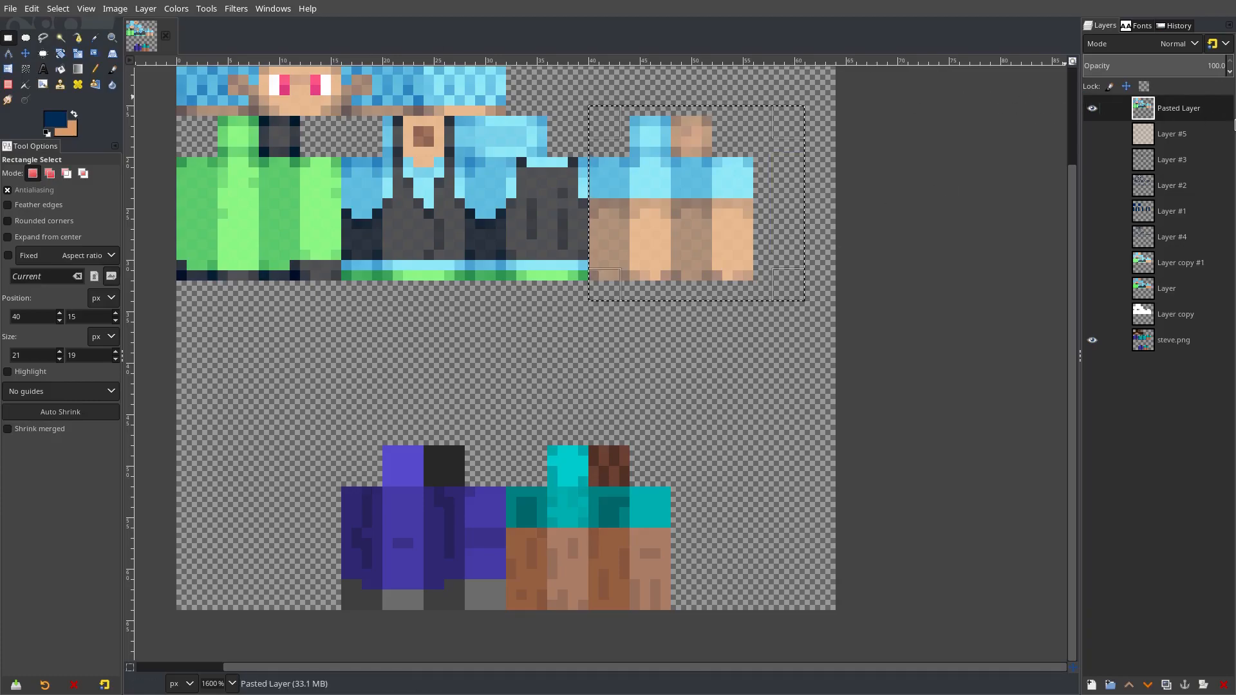
click(31, 9)
click(52, 104)
click(32, 9)
click(302, 223)
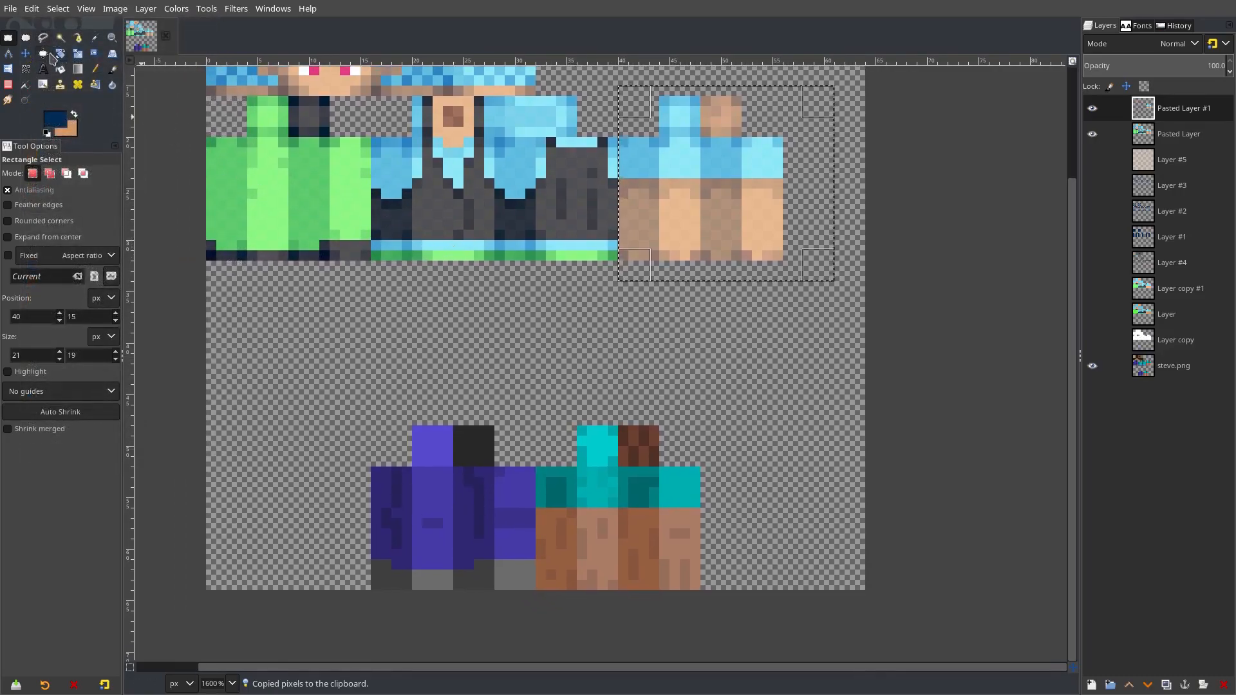
click(26, 53)
drag(722, 213, 640, 542)
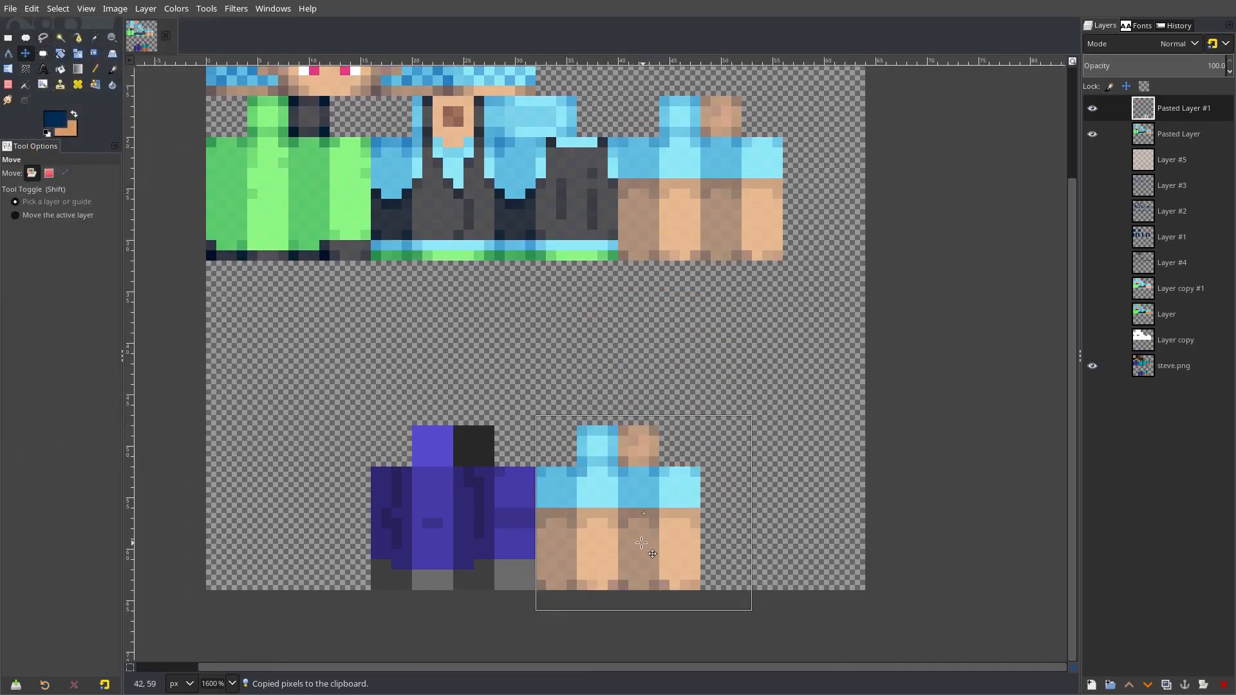
Copy the green leg into its own new layer, place it over the template's second leg, and hide steve.png.
click(7, 38)
drag(208, 98, 284, 185)
key(ctrl+c)
key(ctrl+v)
key(ctrl+shift+n)
key(m)
key(plus)
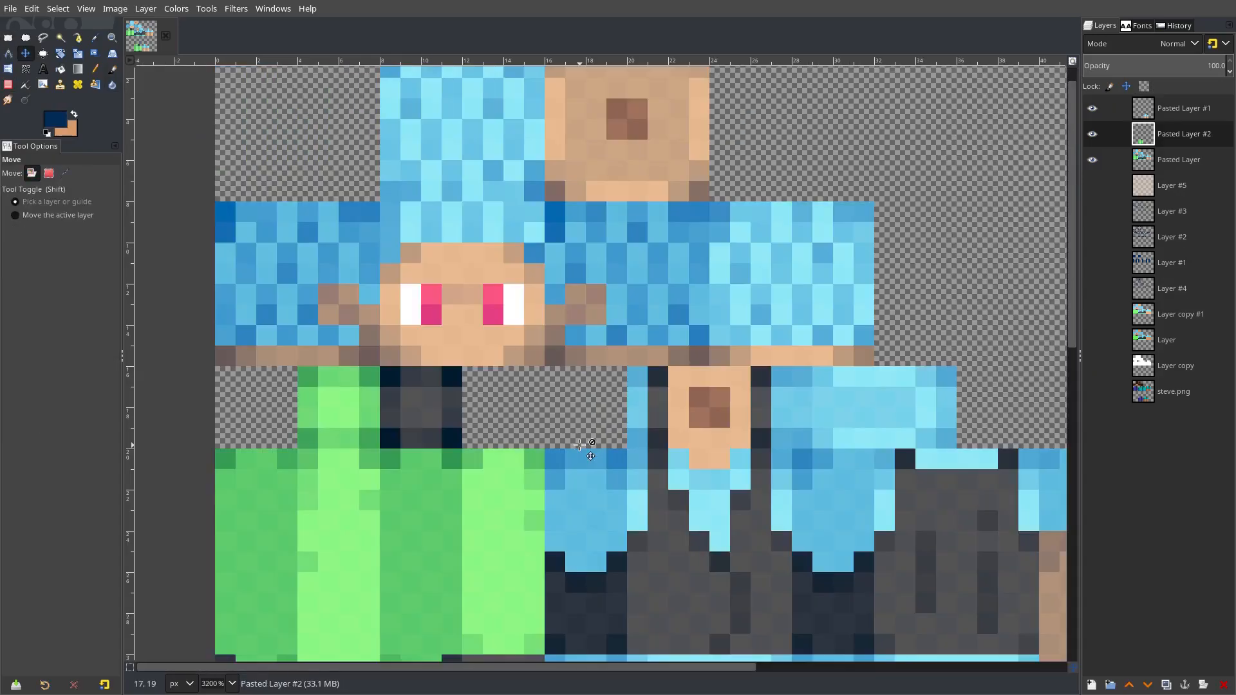
scroll(579, 444, down, 3)
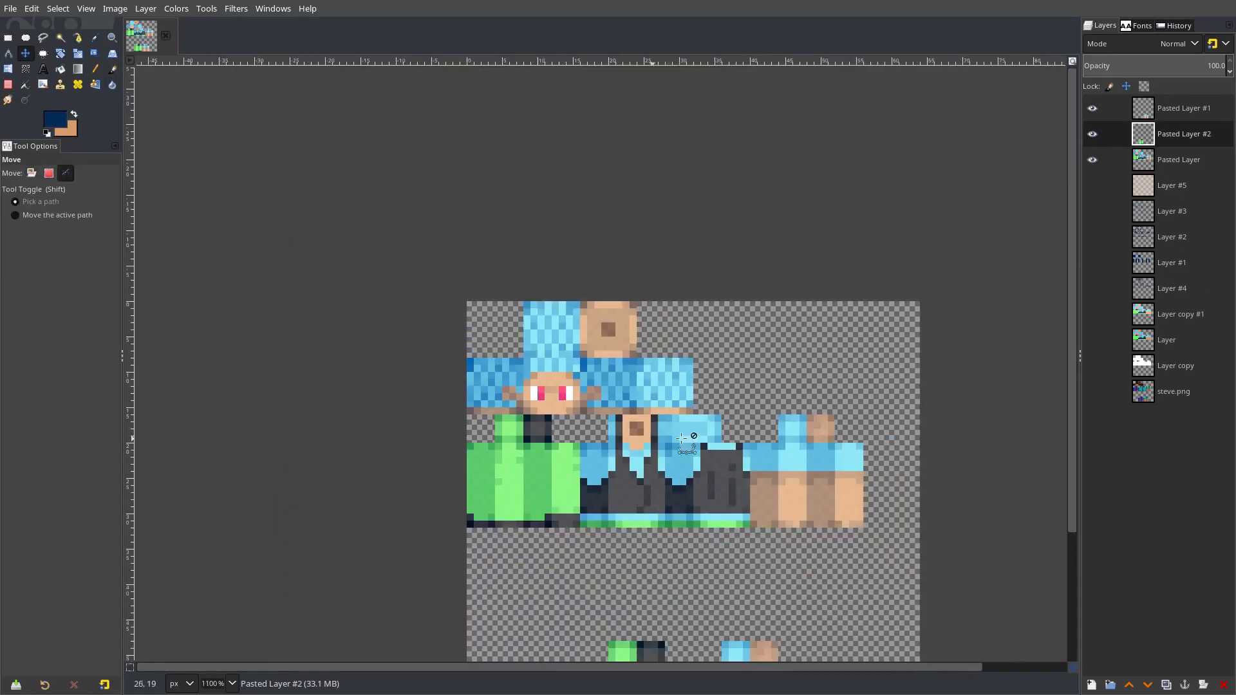